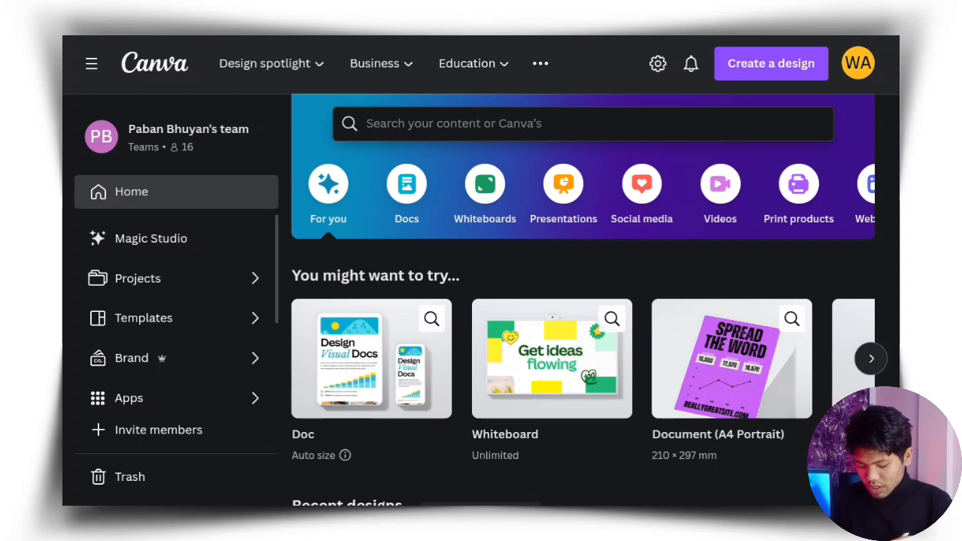
# Open the "Assamese Tutorial with PJS" folder from the project folders and view its contents.
pyautogui.click(143, 280)
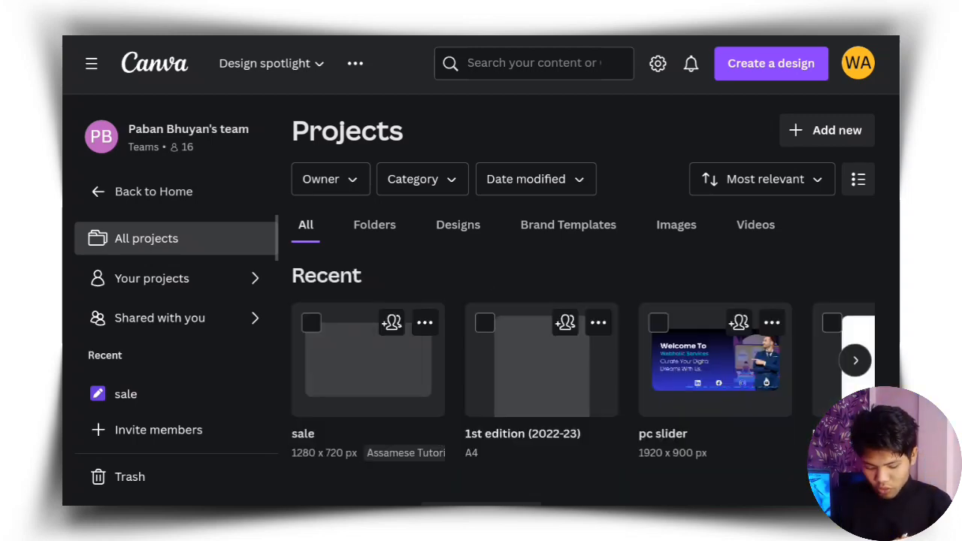
pyautogui.click(373, 223)
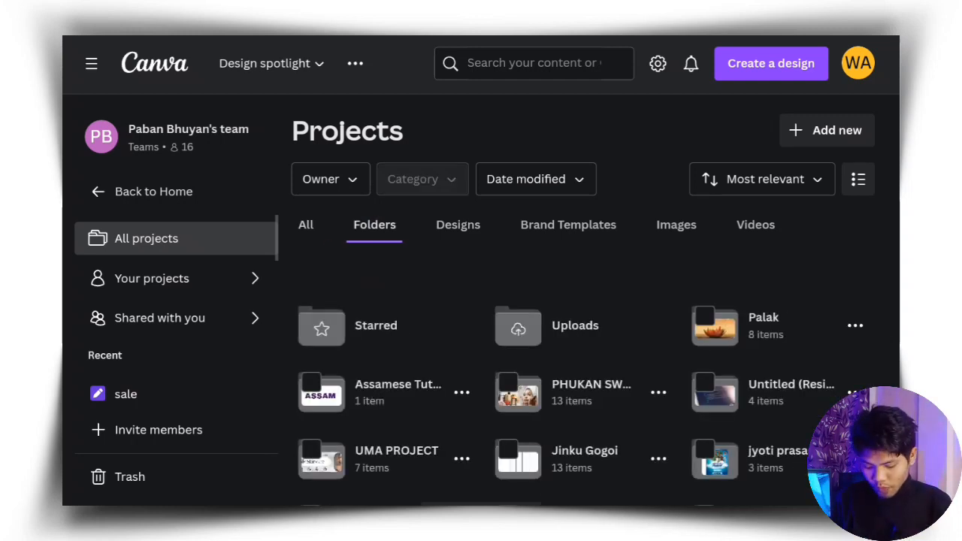
pyautogui.click(381, 391)
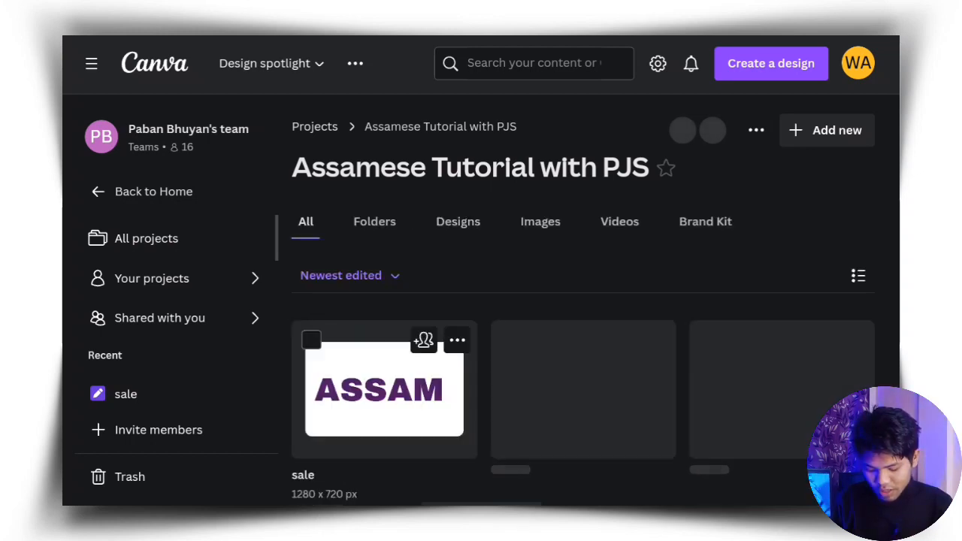
pyautogui.scroll(-3, 601, 288)
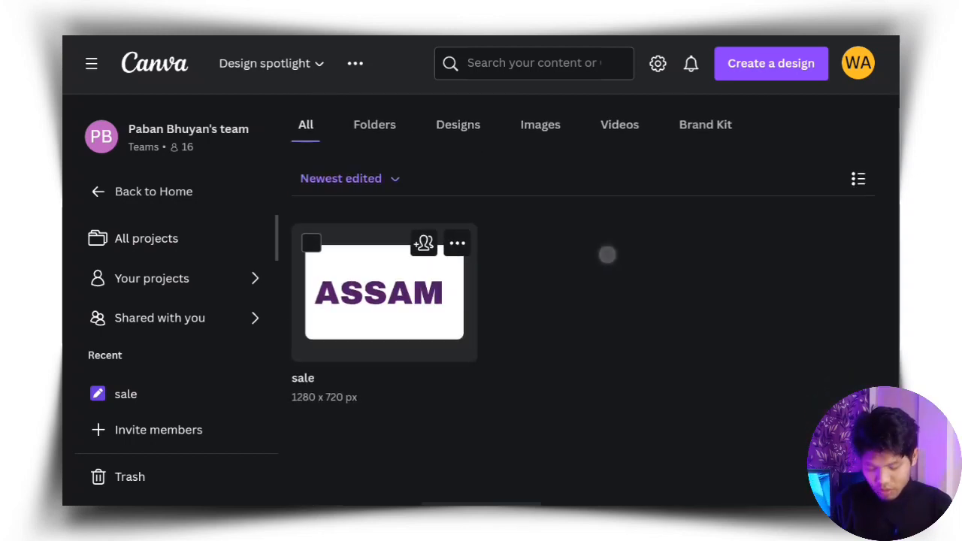
pyautogui.press('F11')
pyautogui.scroll(-2, 645, 390)
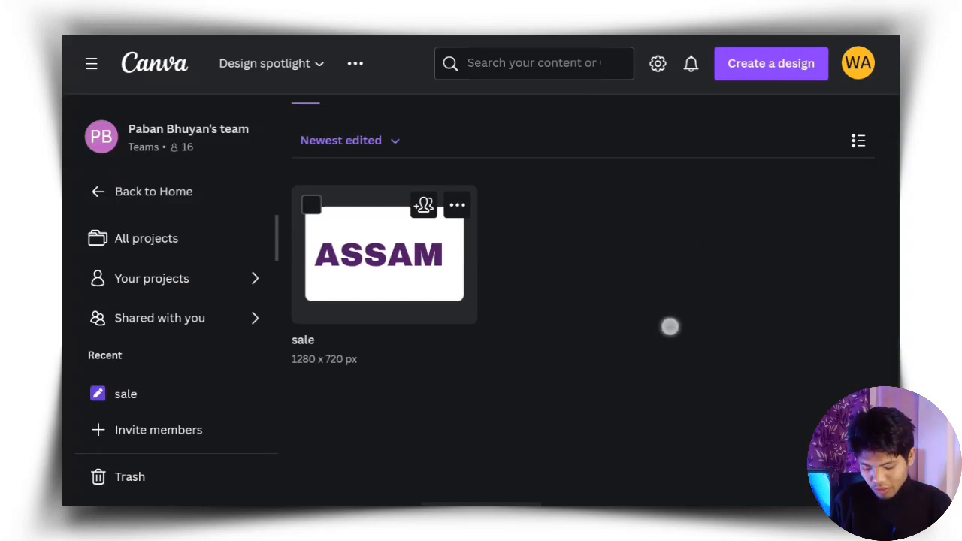
pyautogui.scroll(3, 681, 267)
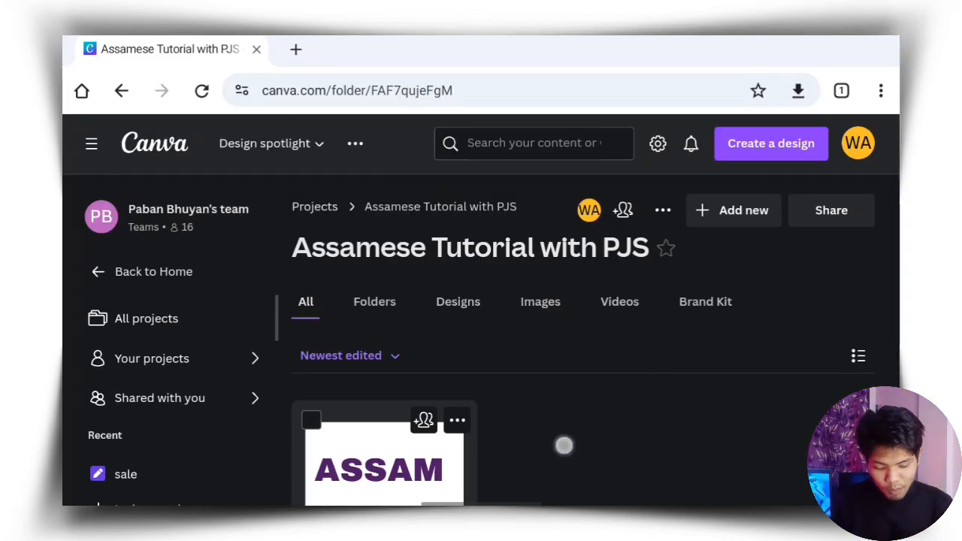
pyautogui.scroll(-2, 563, 451)
pyautogui.scroll(2, 631, 400)
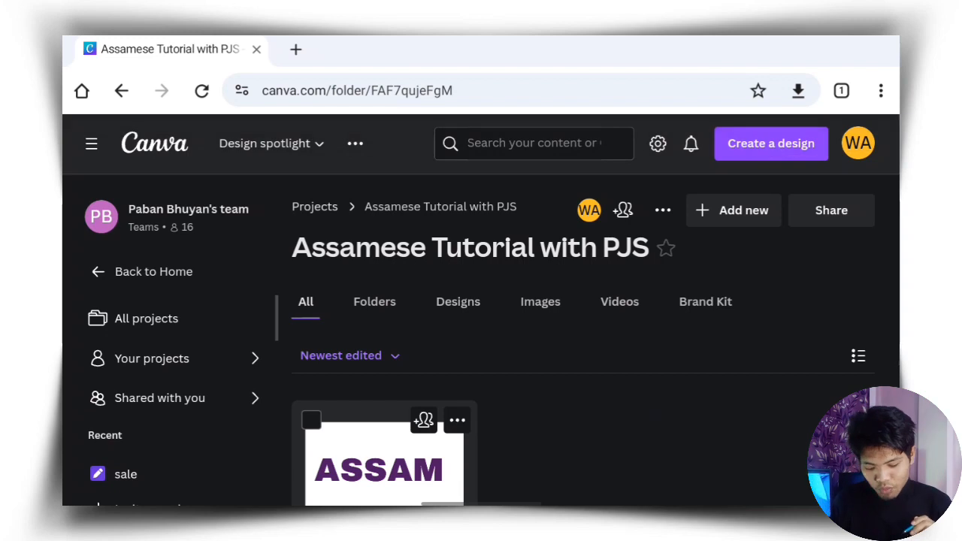
# Create a new Instagram Post (Square) design of 1080 × 1080 px in this folder and continue editing it in the browser.
pyautogui.click(734, 210)
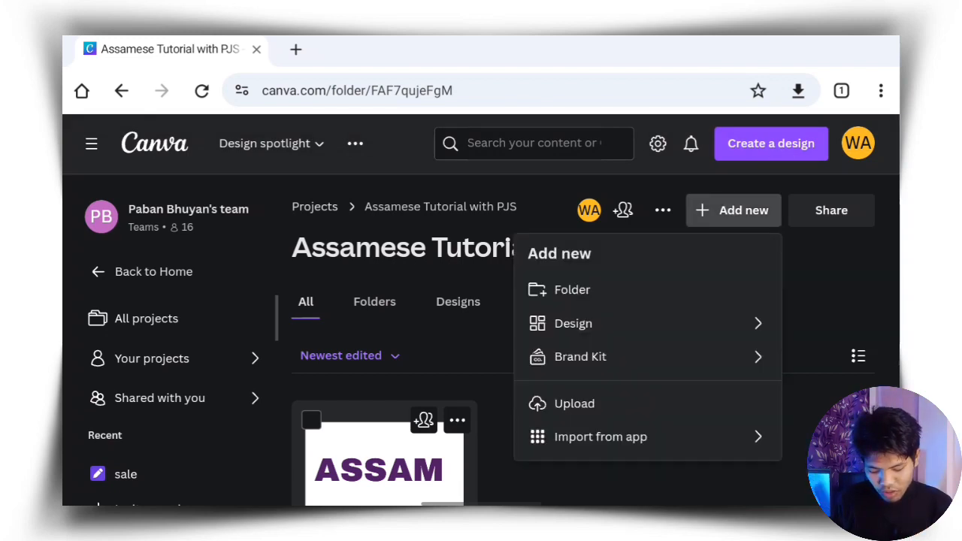
pyautogui.click(576, 324)
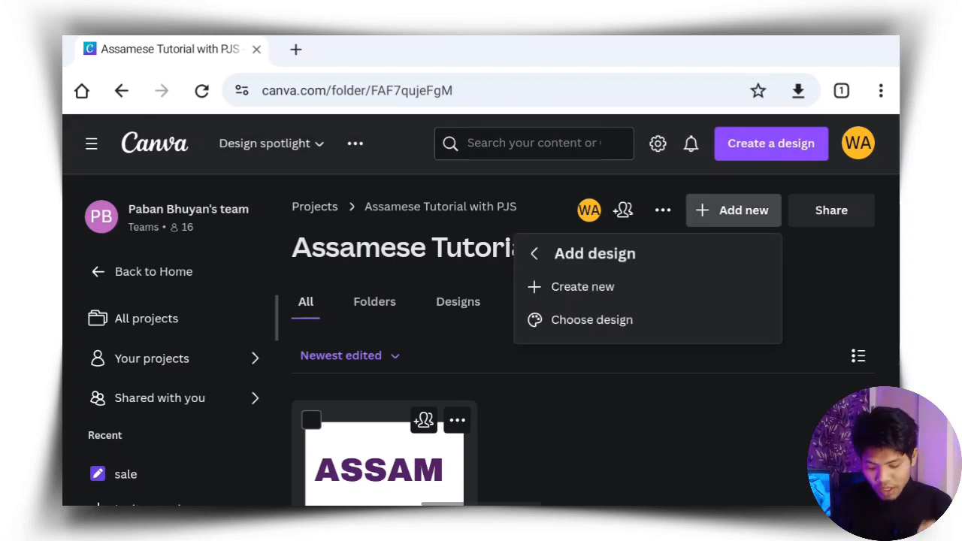
pyautogui.click(587, 286)
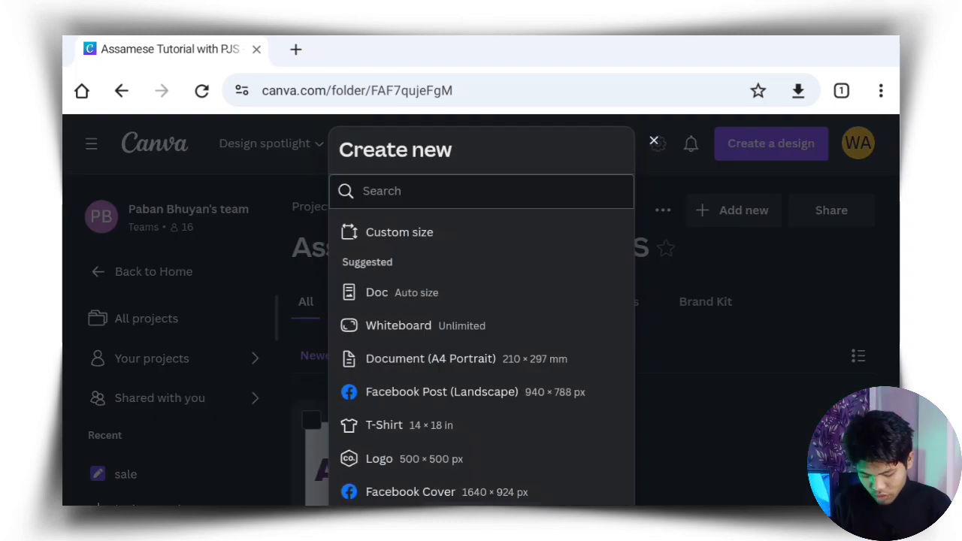
pyautogui.scroll(-4, 507, 313)
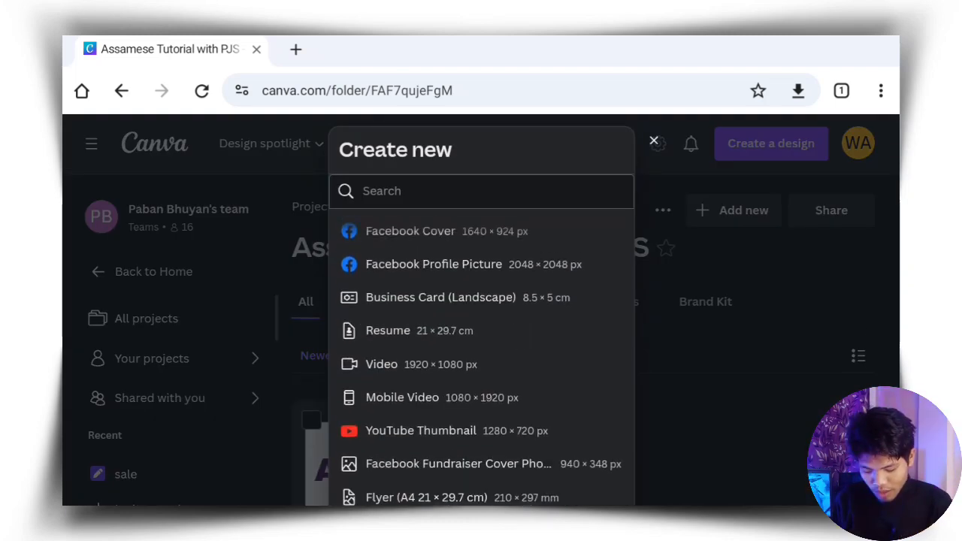
pyautogui.scroll(-4, 518, 440)
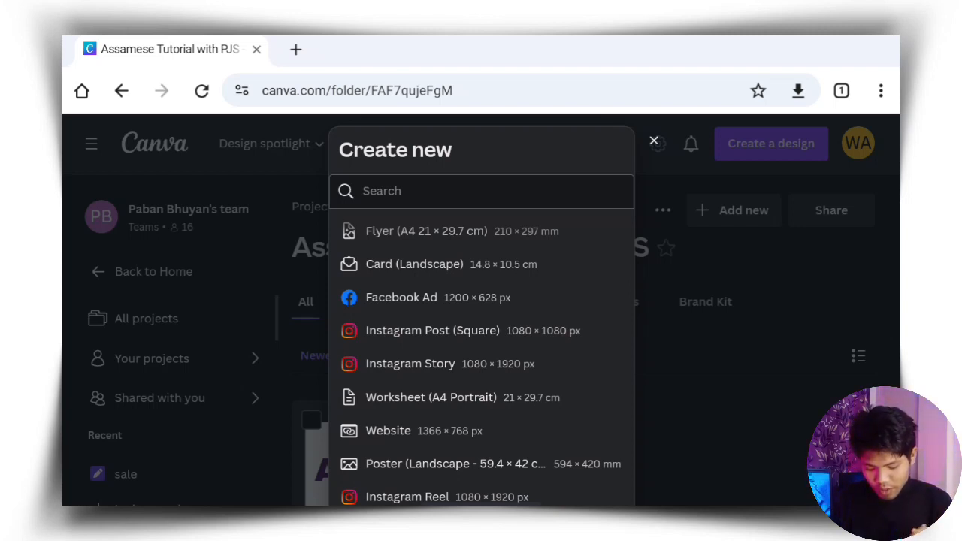
pyautogui.click(459, 337)
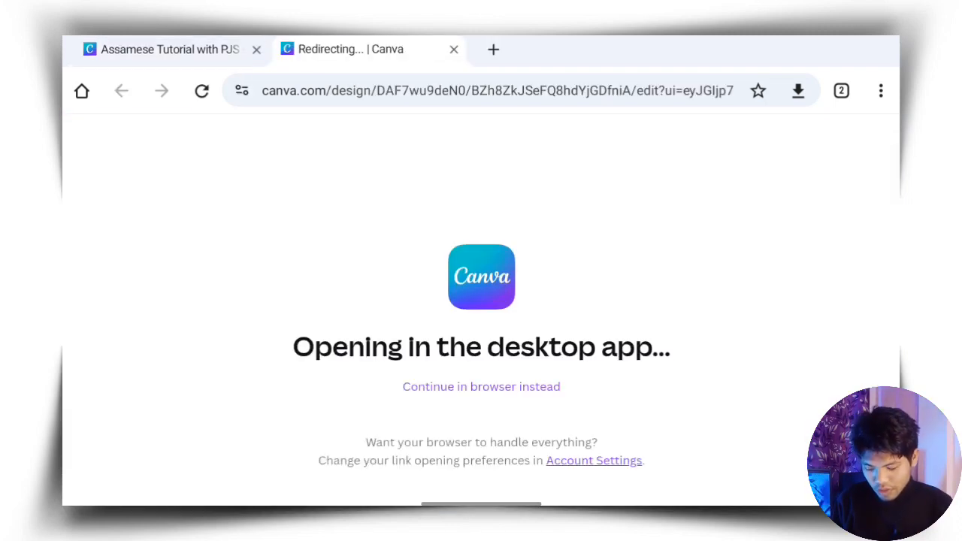
pyautogui.click(513, 388)
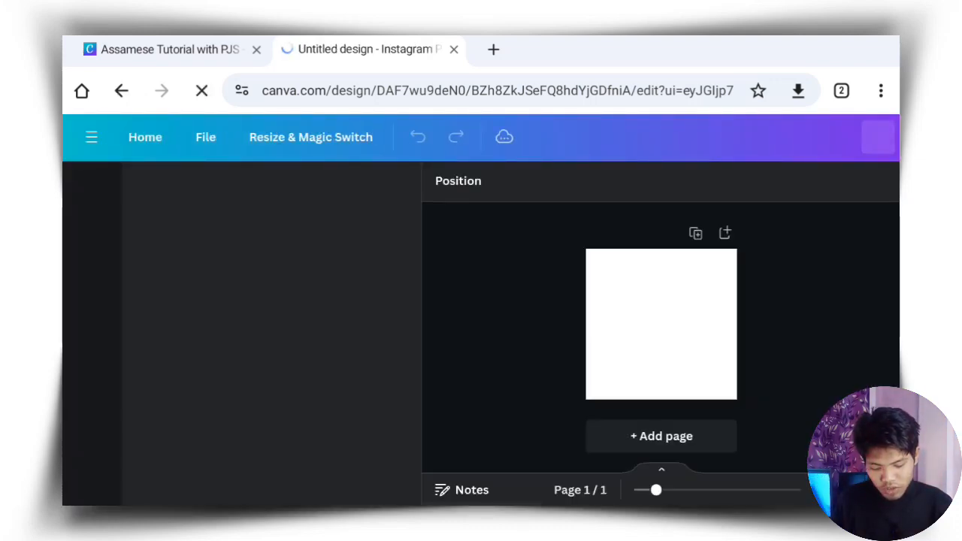
# Examine the blank Instagram post, the available design tools and the suggested templates.
pyautogui.scroll(5, 678, 345)
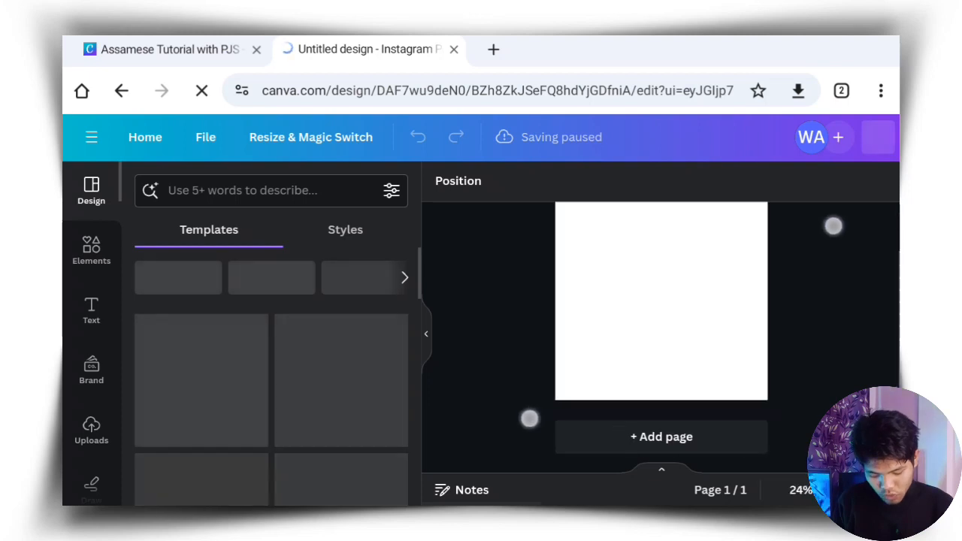
pyautogui.scroll(-4, 683, 326)
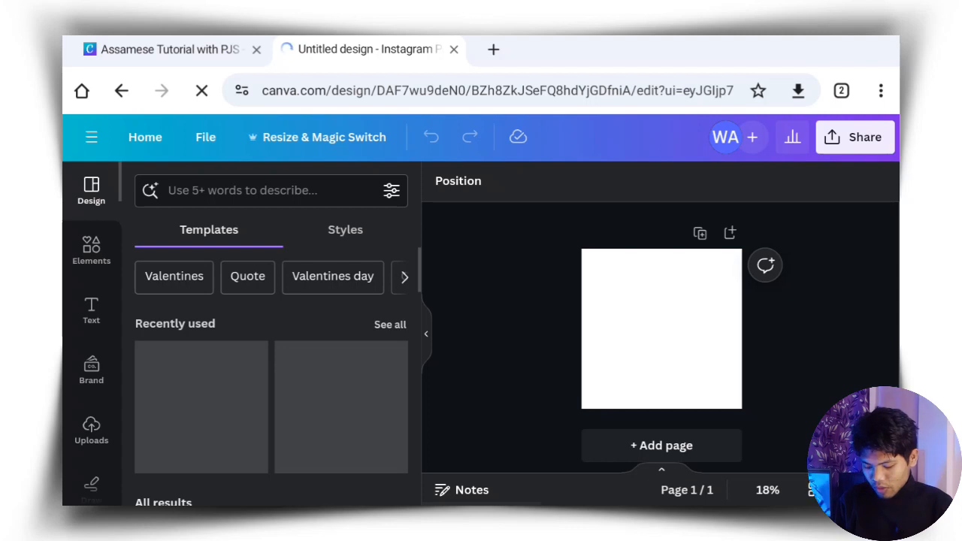
pyautogui.scroll(-2, 91, 331)
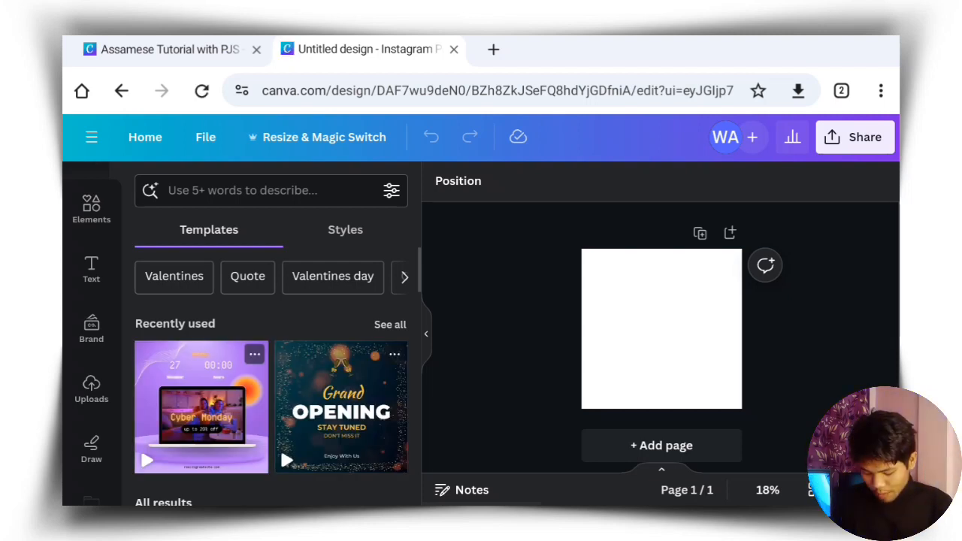
pyautogui.scroll(-3, 271, 376)
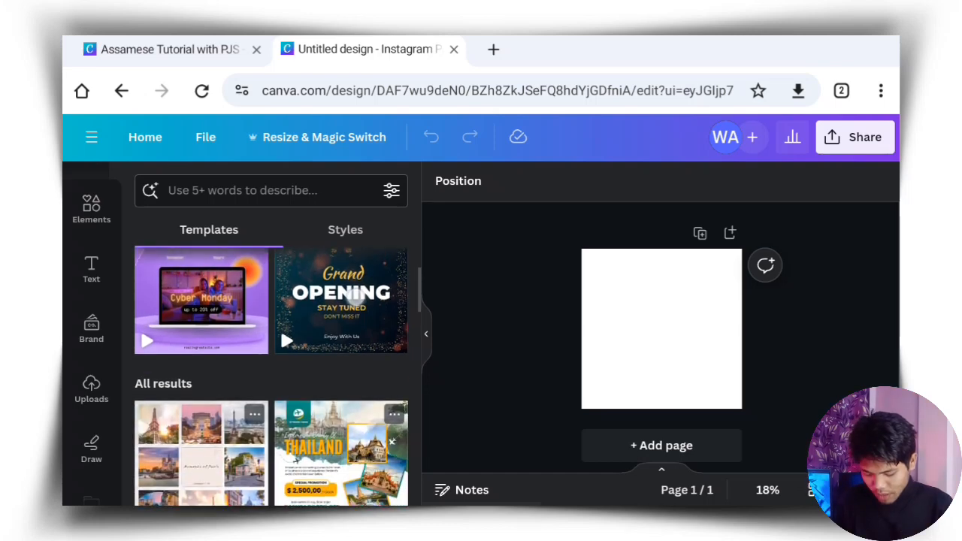
pyautogui.scroll(-4, 311, 466)
pyautogui.scroll(-5, 339, 378)
pyautogui.scroll(10, 271, 376)
pyautogui.scroll(-5, 271, 376)
pyautogui.scroll(-5, 368, 353)
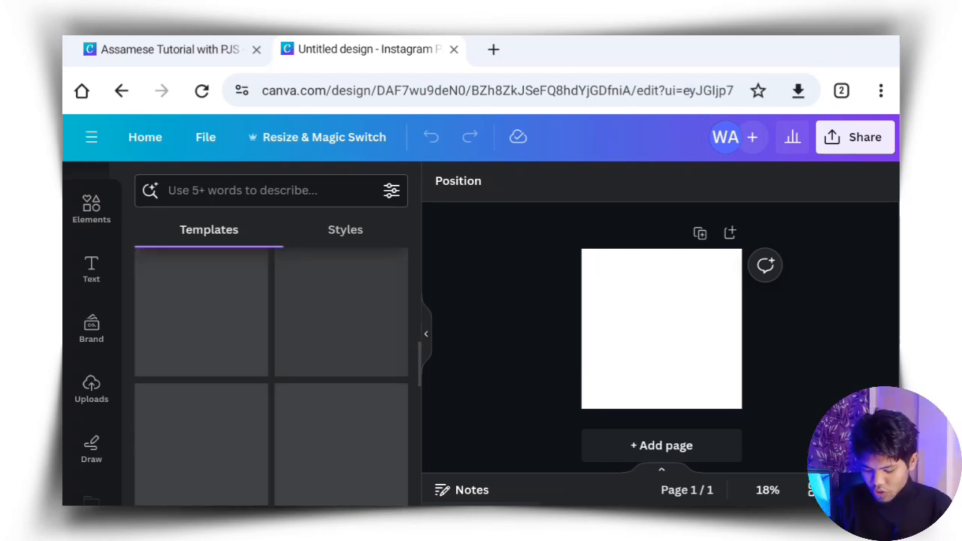
pyautogui.scroll(10, 272, 376)
pyautogui.click(279, 188)
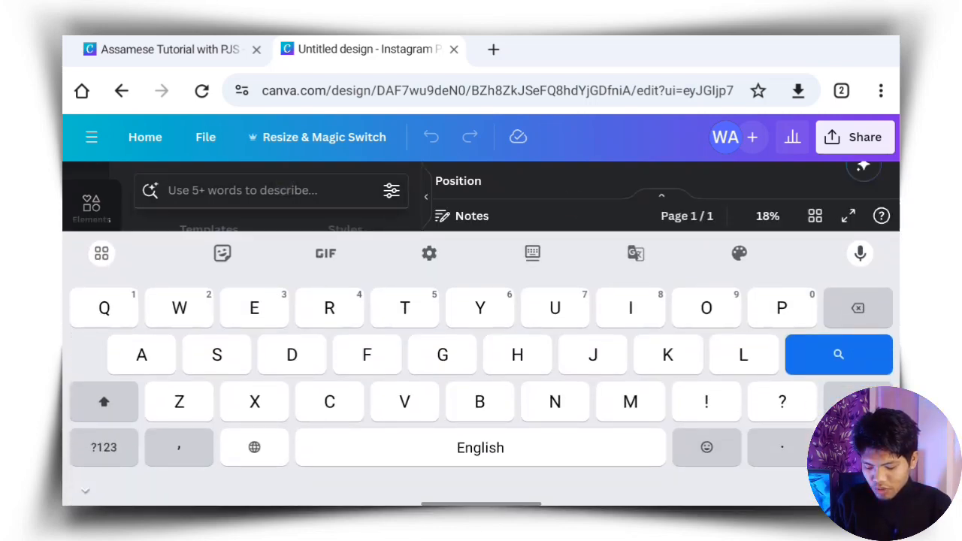
pyautogui.click(85, 491)
pyautogui.scroll(1, 95, 440)
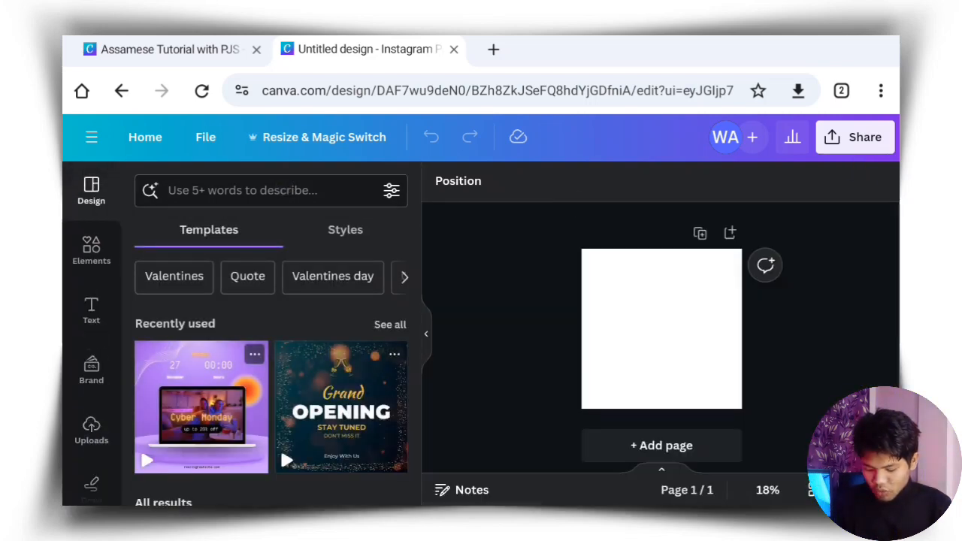
pyautogui.scroll(-1, 492, 249)
pyautogui.scroll(1, 471, 268)
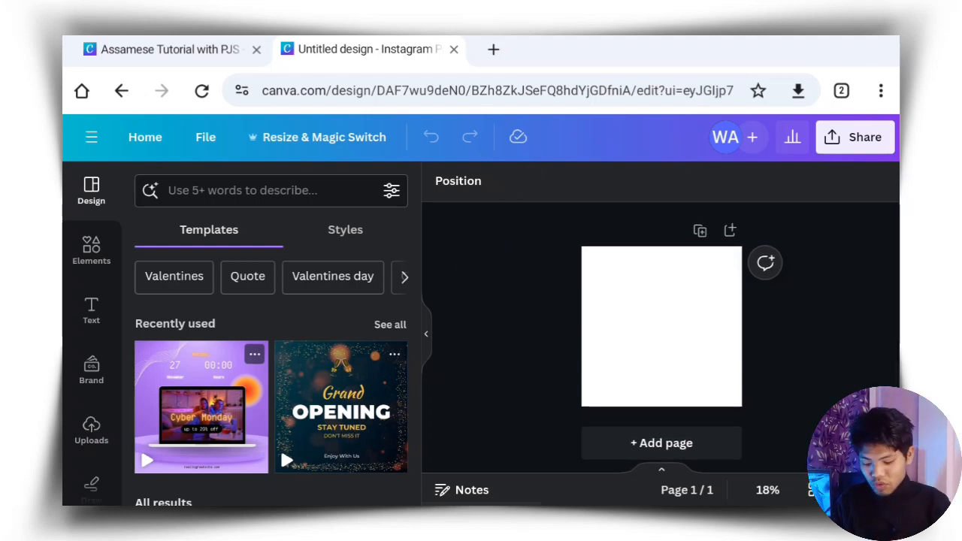
# Float the on-screen keyboard clear of the template search and search the templates for "coaching classes".
pyautogui.click(289, 188)
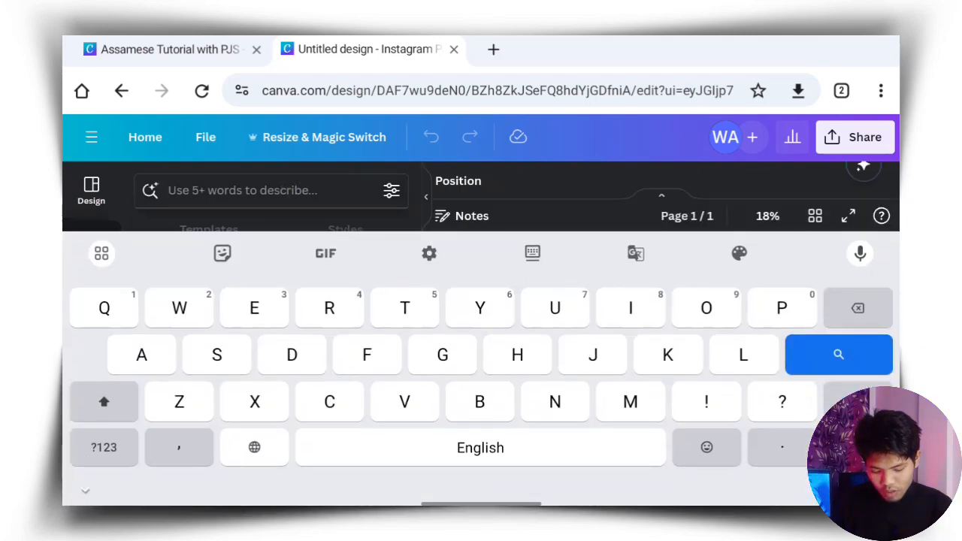
pyautogui.click(532, 254)
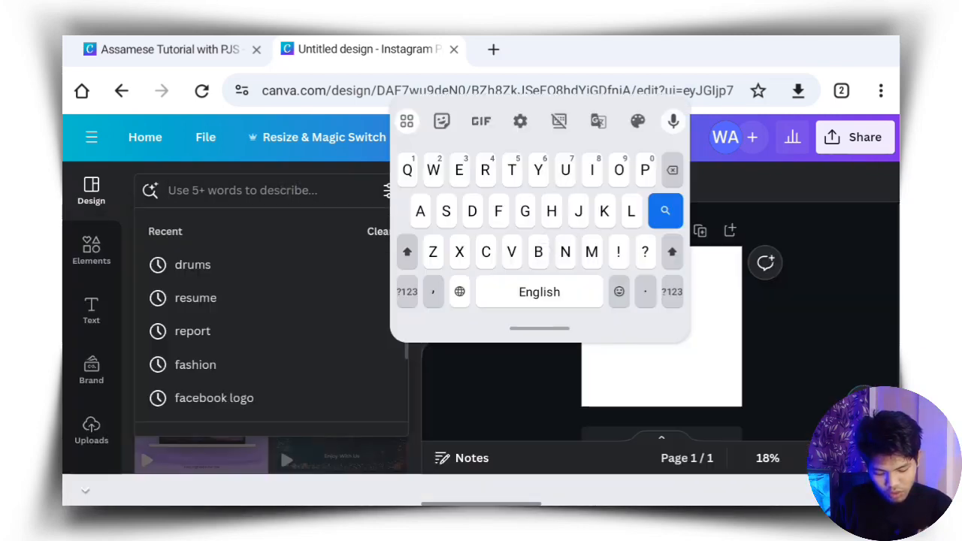
pyautogui.moveTo(423, 329); pyautogui.dragTo(620, 374)
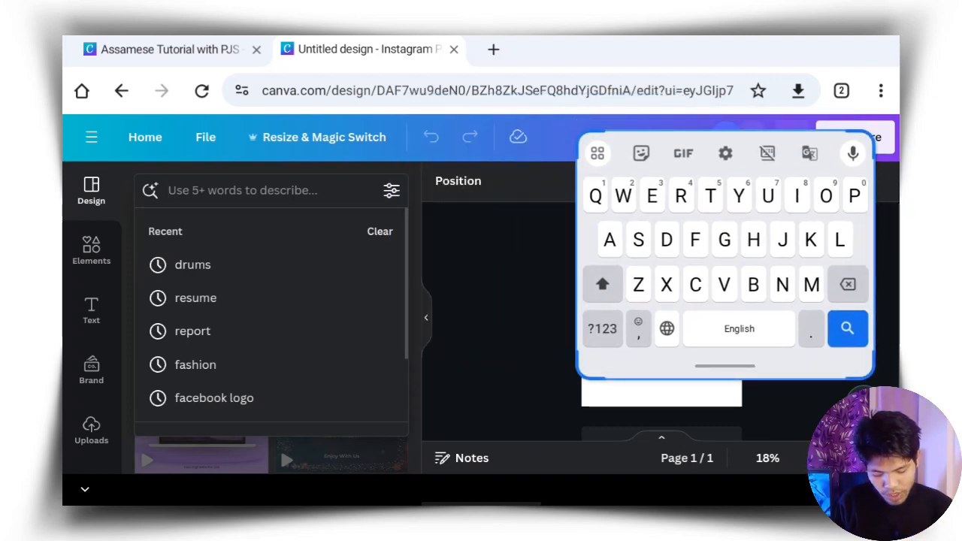
pyautogui.write('Co')
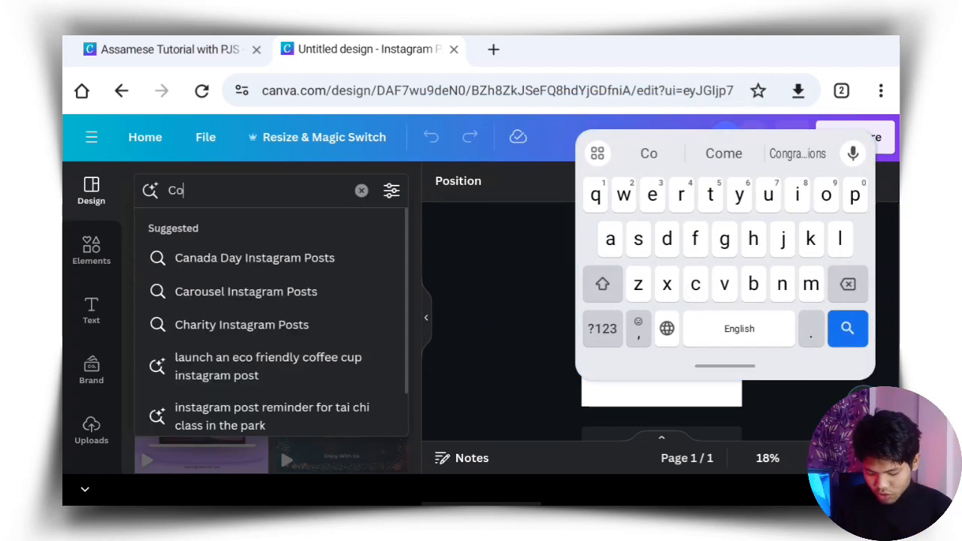
pyautogui.write('achi')
pyautogui.click(724, 154)
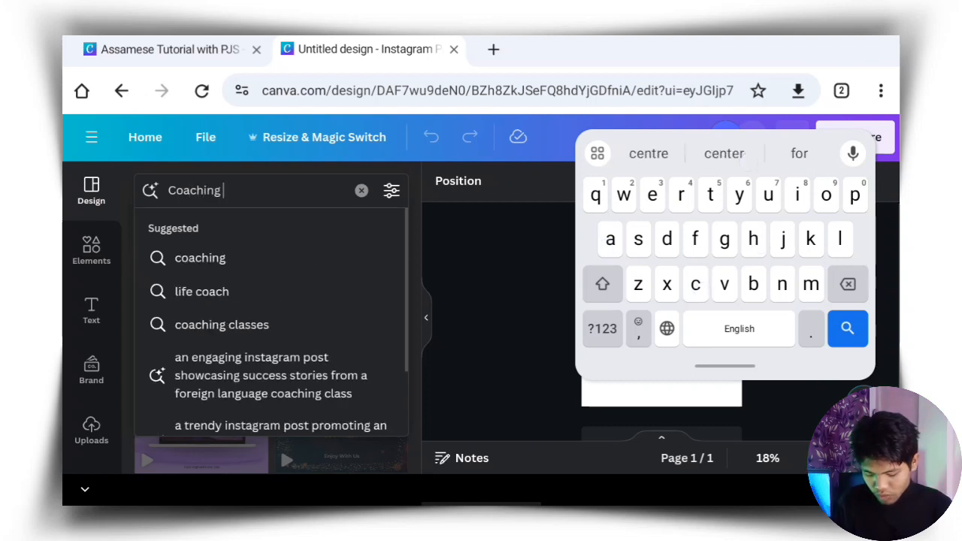
pyautogui.click(222, 292)
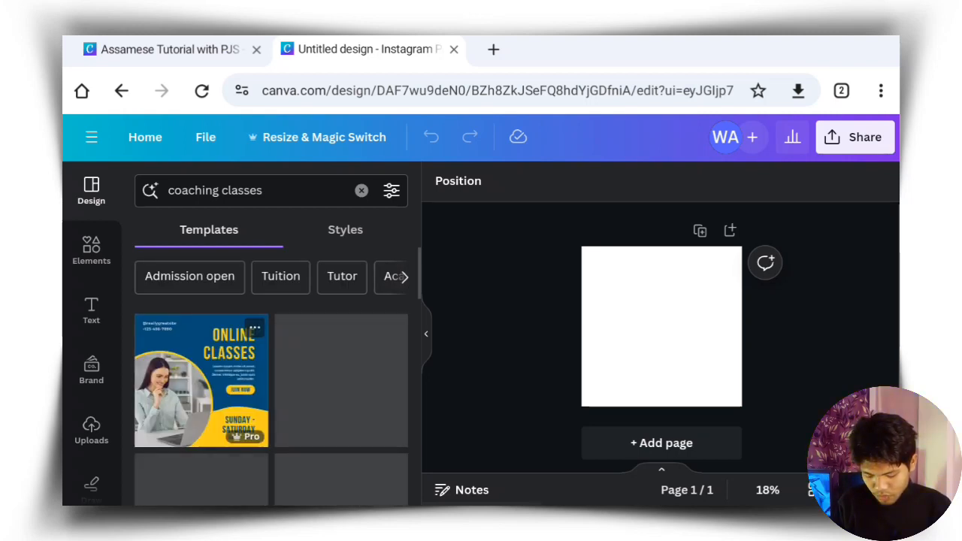
# Examine the coaching classes templates for a suitable Instagram post layout.
pyautogui.scroll(-3, 338, 376)
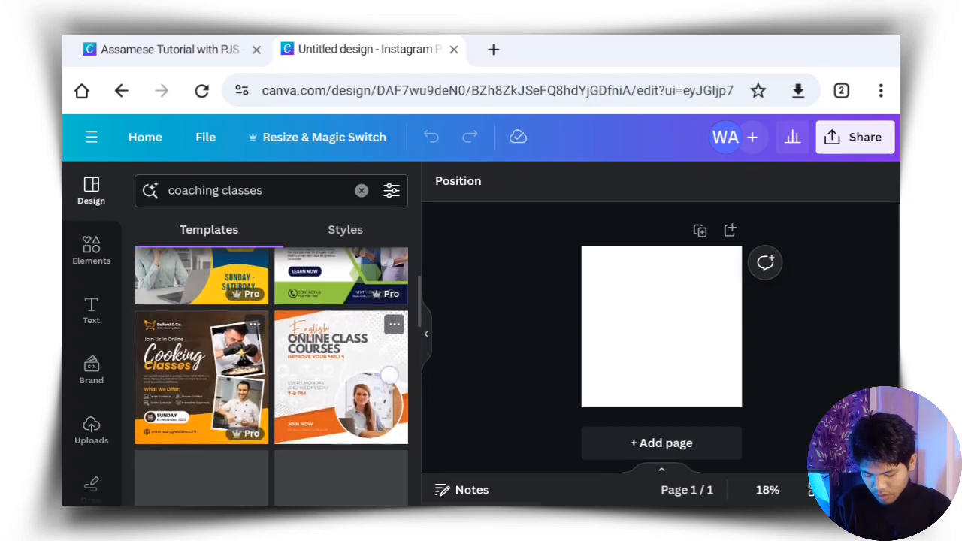
pyautogui.scroll(2, 271, 375)
pyautogui.scroll(-3, 270, 376)
pyautogui.scroll(-3, 271, 376)
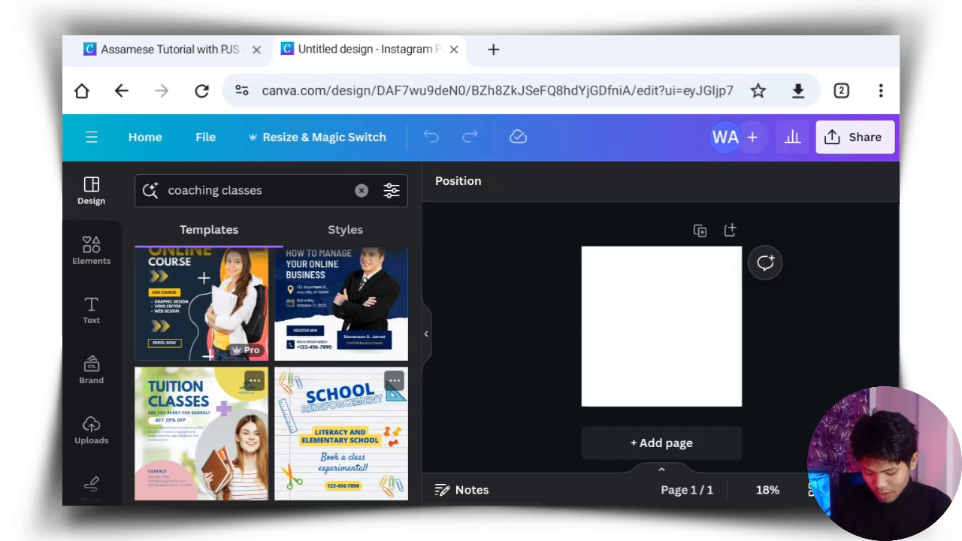
pyautogui.scroll(-3, 271, 376)
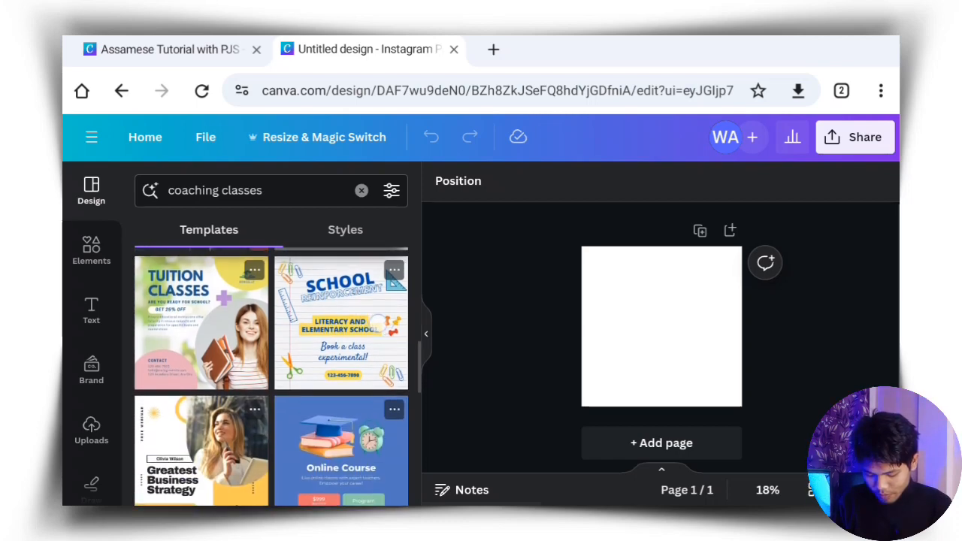
pyautogui.scroll(-5, 271, 376)
pyautogui.scroll(-5, 385, 355)
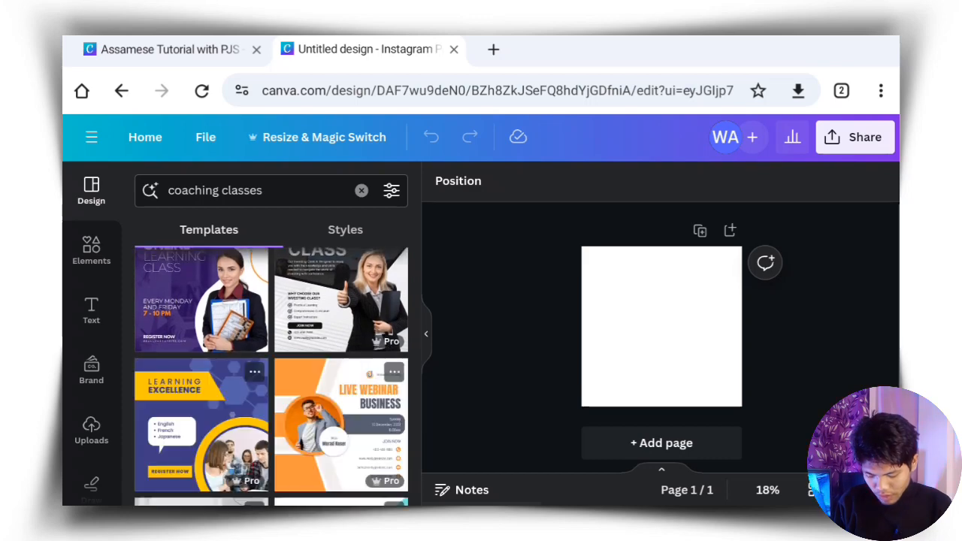
pyautogui.scroll(15, 344, 372)
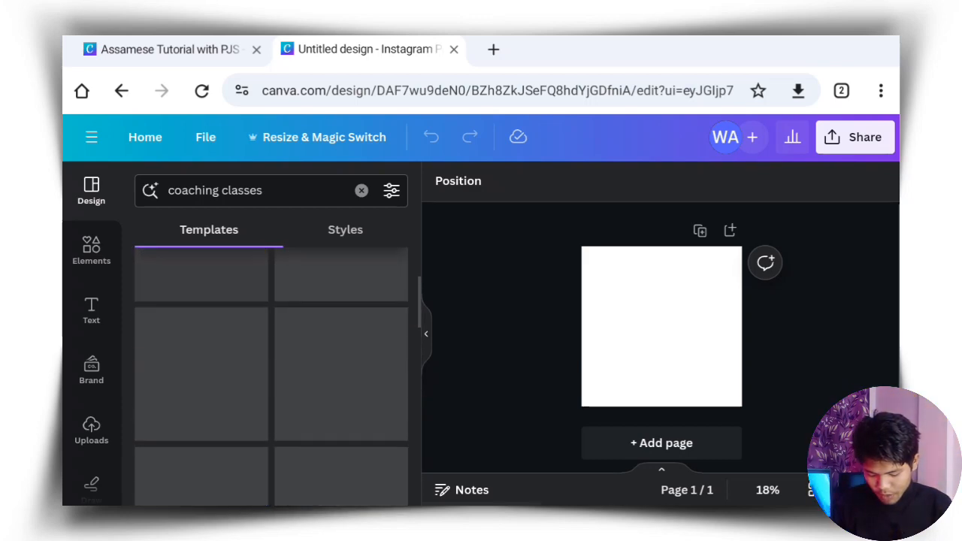
pyautogui.scroll(-1, 374, 394)
pyautogui.scroll(-4, 375, 392)
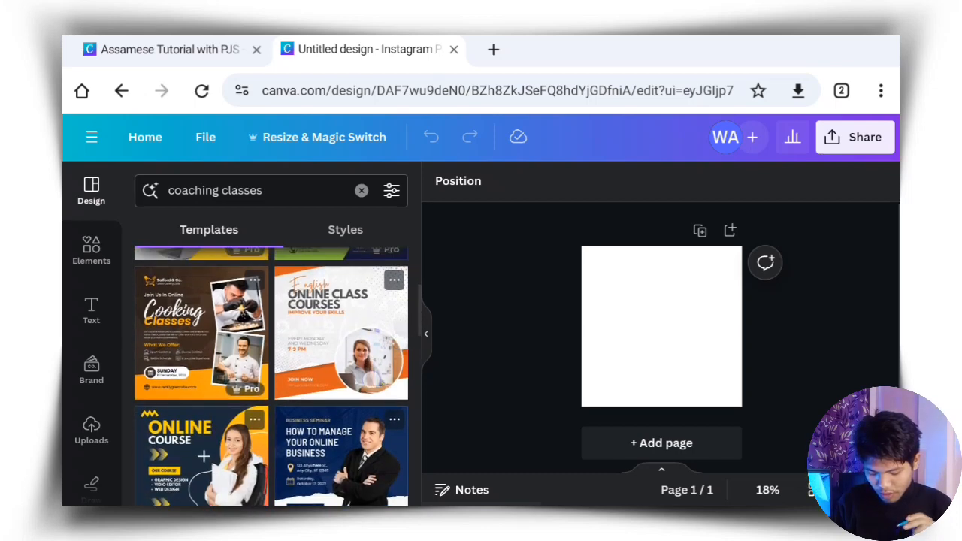
pyautogui.scroll(1, 401, 340)
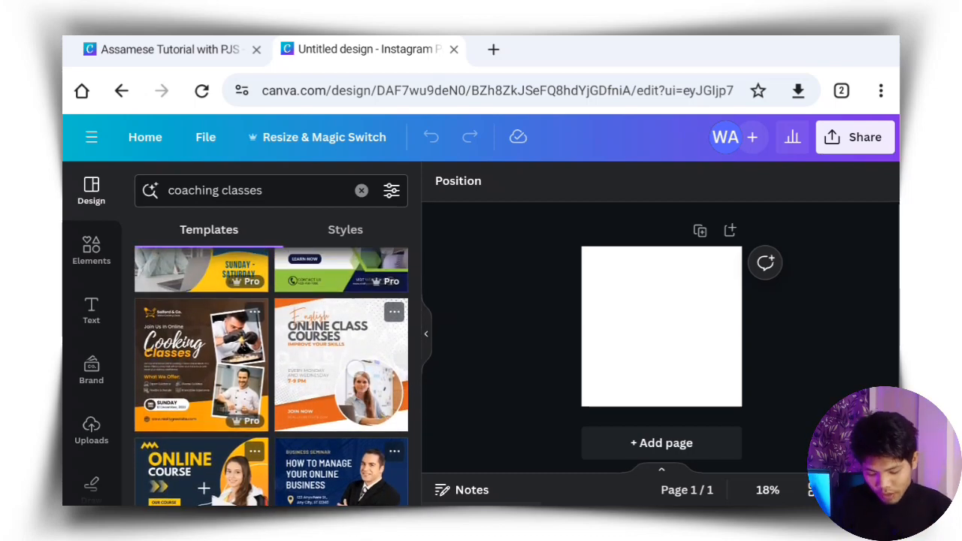
# Apply the orange and white "English Online Class Courses" template to the blank page and inspect its layout up close.
pyautogui.click(356, 369)
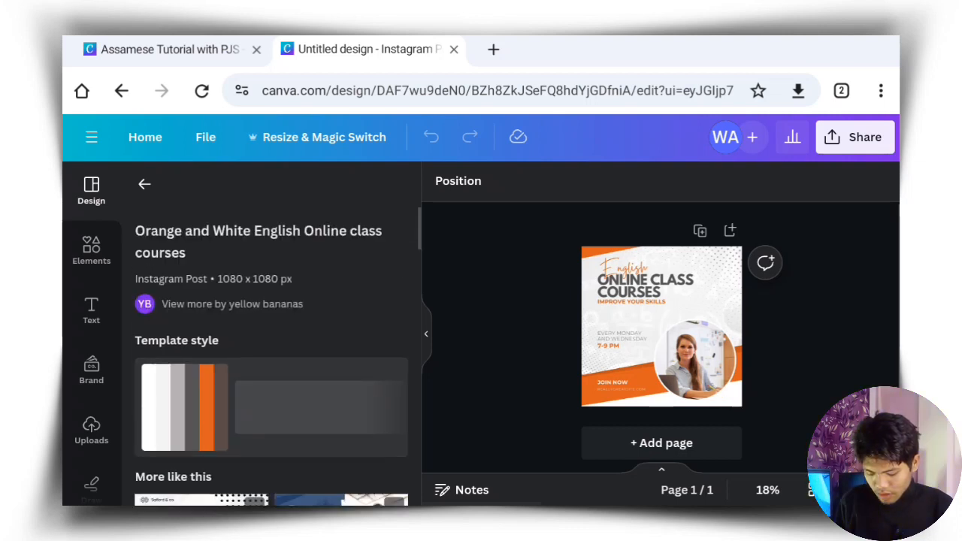
pyautogui.moveTo(285, 406); pyautogui.dragTo(355, 224)
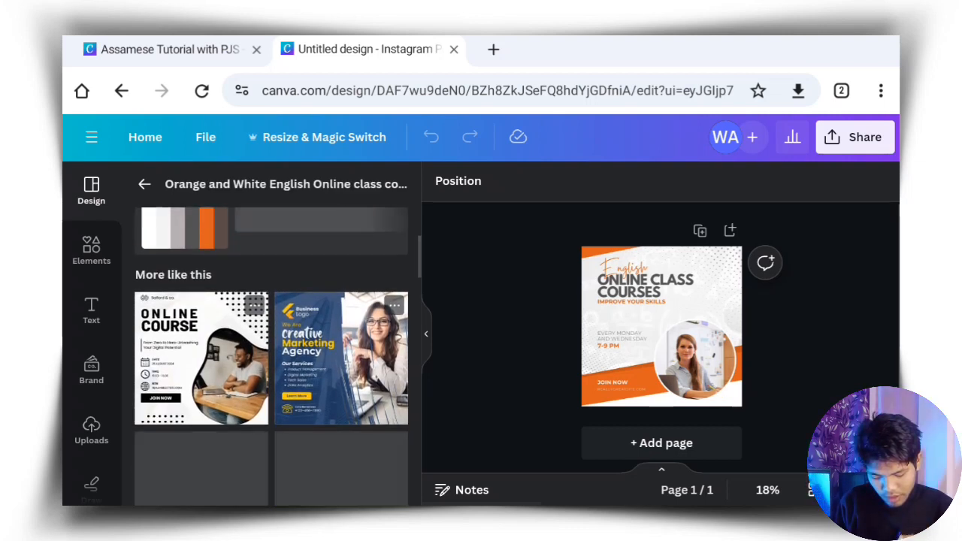
pyautogui.moveTo(354, 423); pyautogui.dragTo(369, 349)
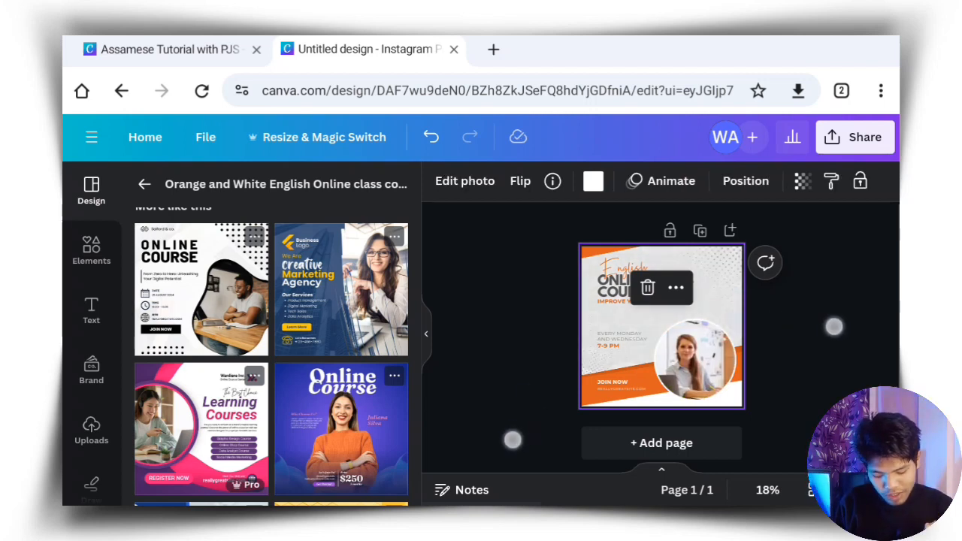
pyautogui.scroll(3, 662, 362)
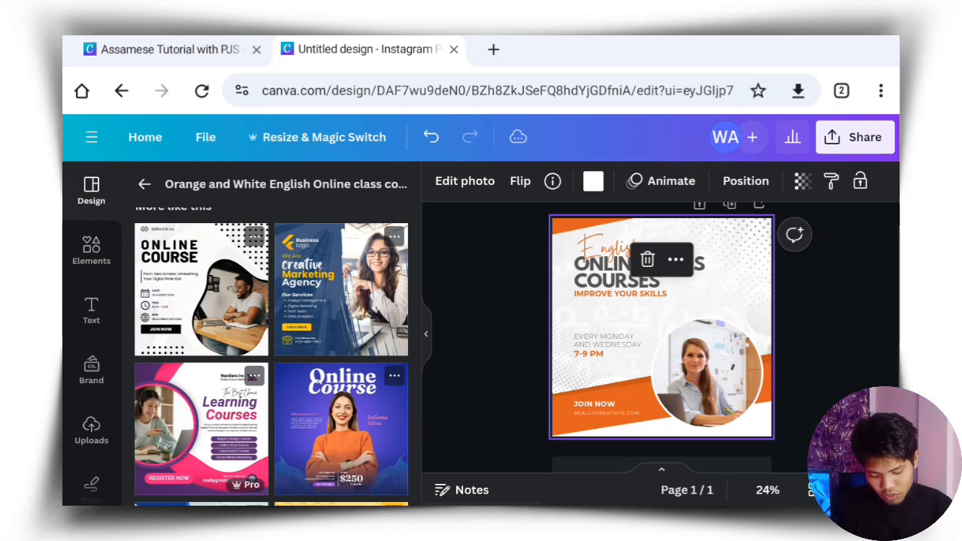
pyautogui.scroll(4, 662, 353)
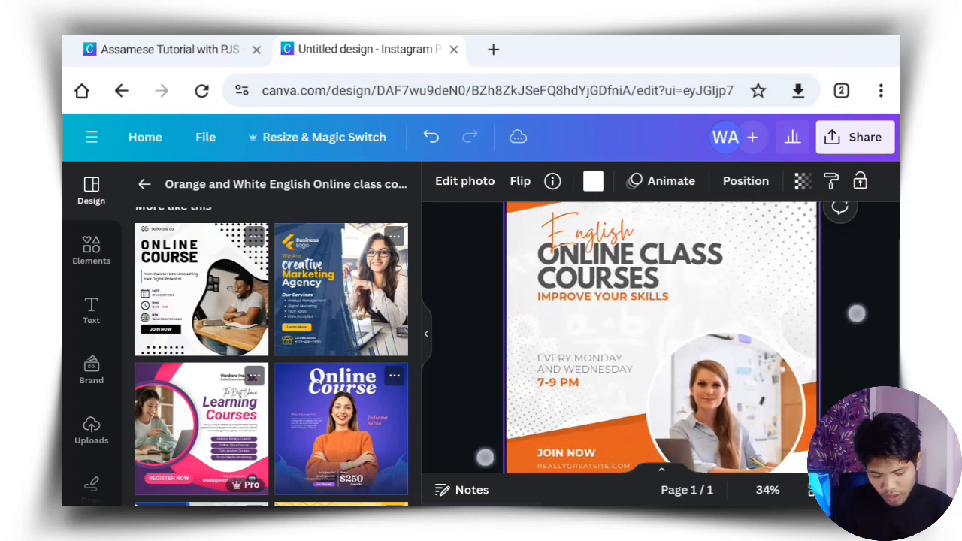
pyautogui.scroll(1, 662, 346)
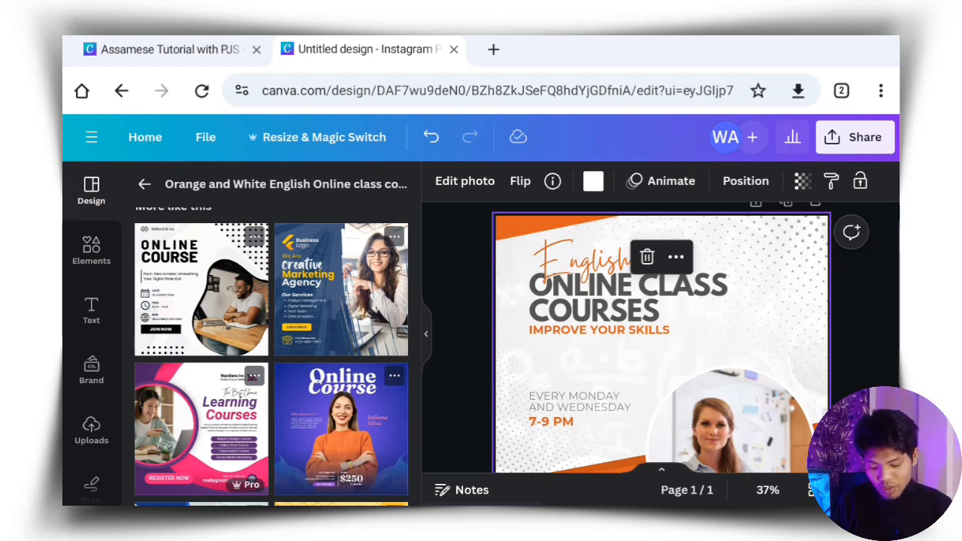
pyautogui.click(588, 261)
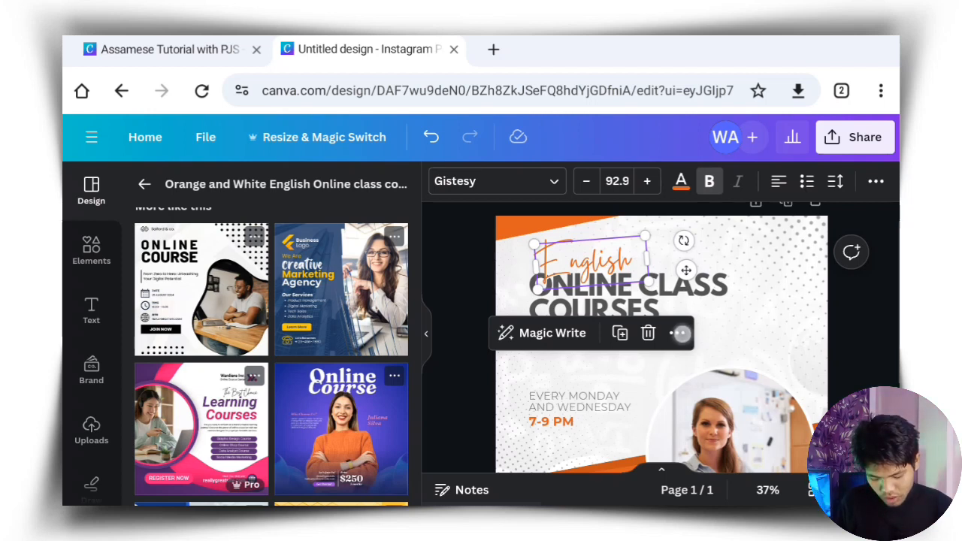
pyautogui.click(677, 332)
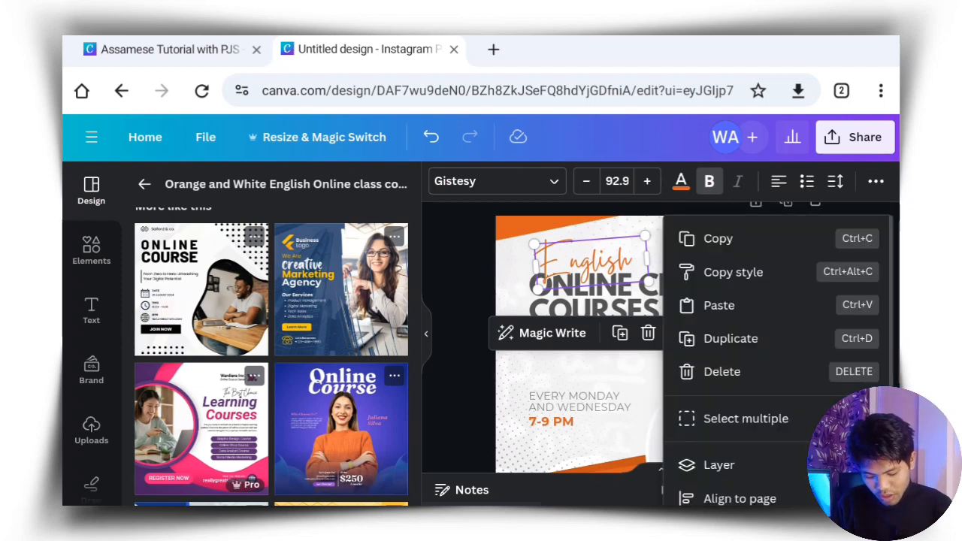
pyautogui.click(468, 381)
# Replace the orange script word "English" above the title with "Science", moving the floating on-screen keyboard clear of the design.
pyautogui.click(593, 265)
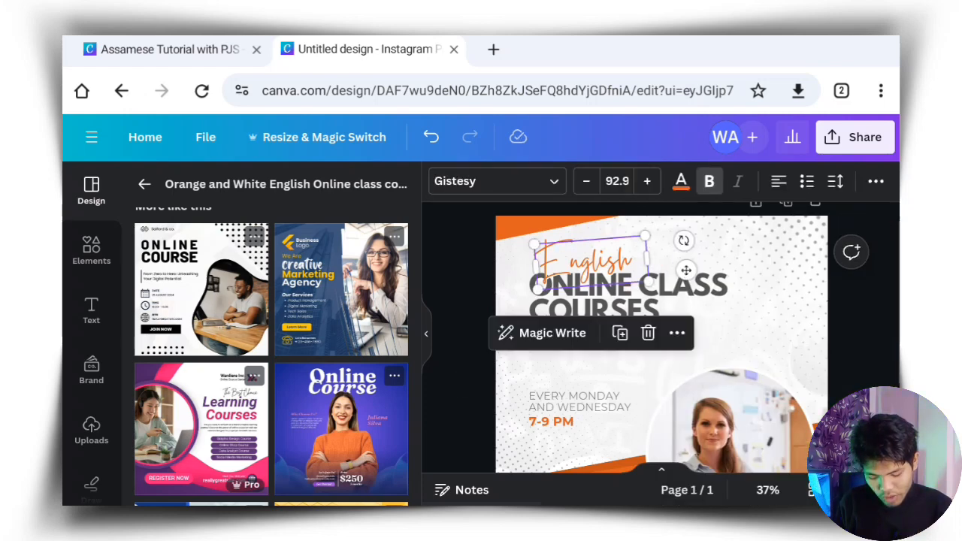
pyautogui.click(600, 262)
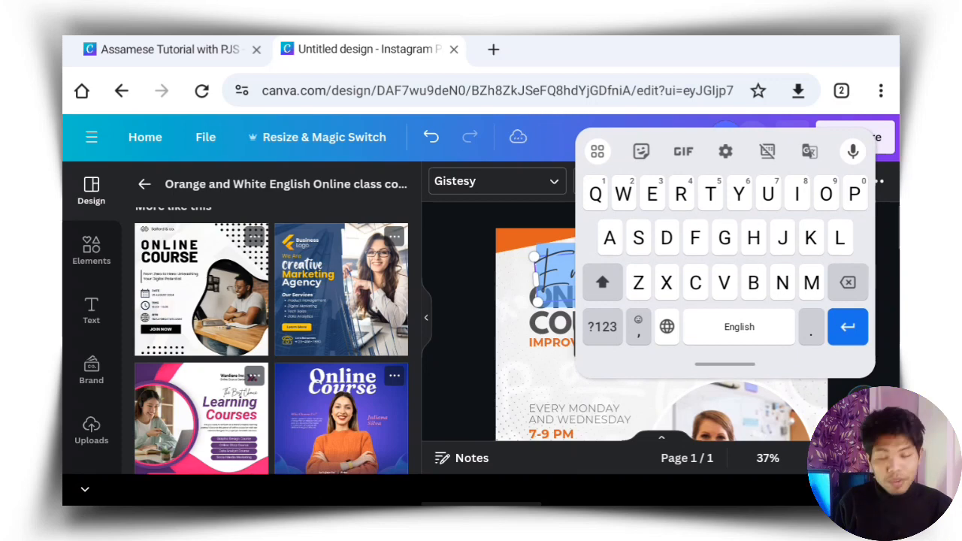
pyautogui.moveTo(725, 364); pyautogui.dragTo(259, 380)
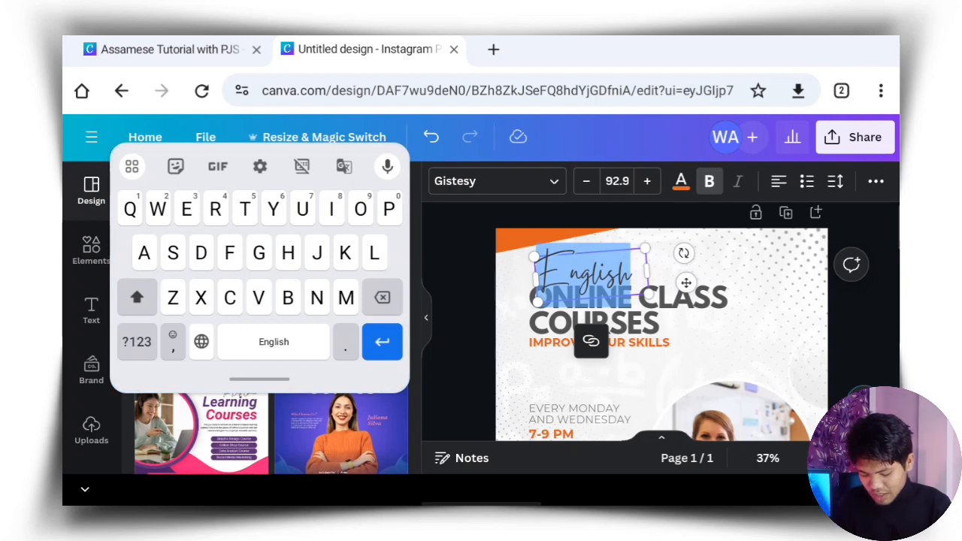
pyautogui.write('Sci')
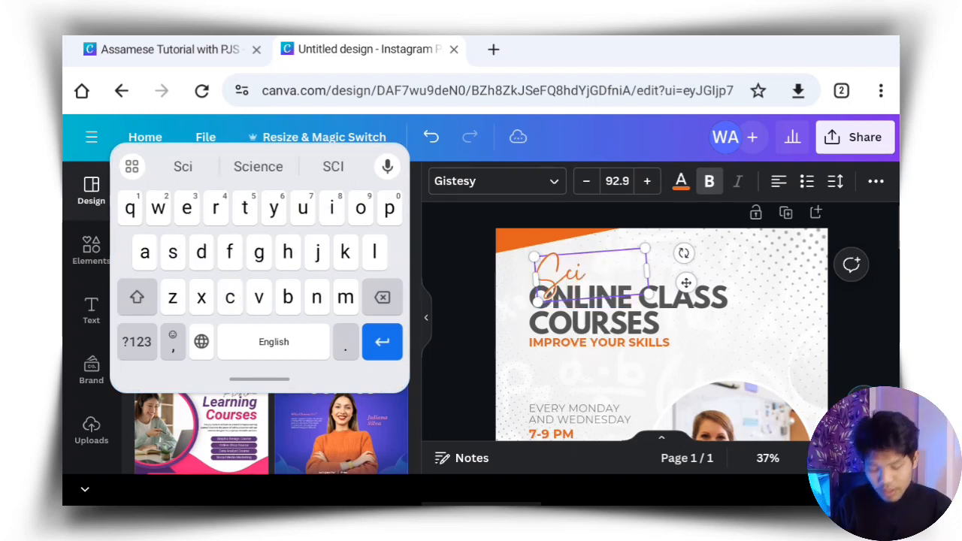
pyautogui.click(258, 166)
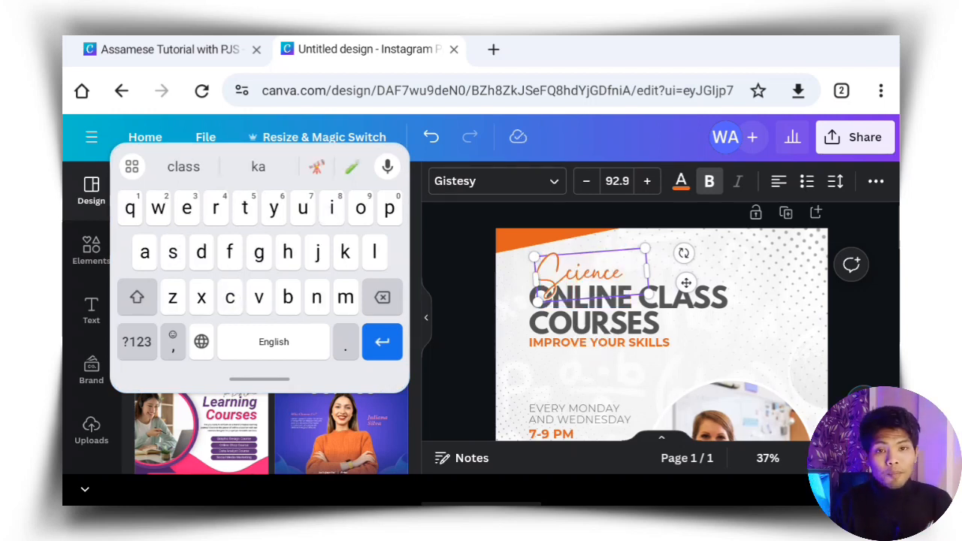
pyautogui.click(463, 350)
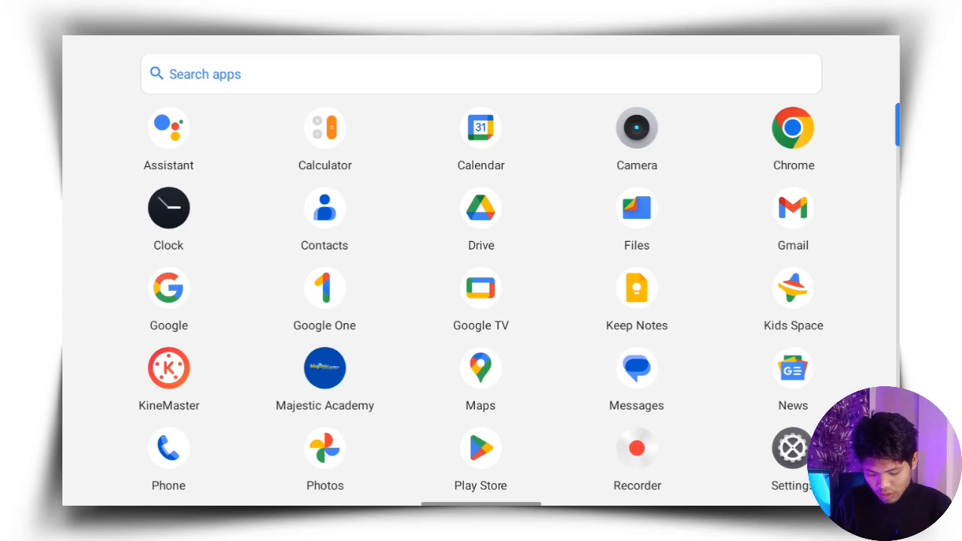
# Return from the tablet's app list to the Instagram post open in Chrome.
pyautogui.moveTo(533, 502); pyautogui.dragTo(548, 376)
pyautogui.moveTo(501, 503); pyautogui.dragTo(502, 444)
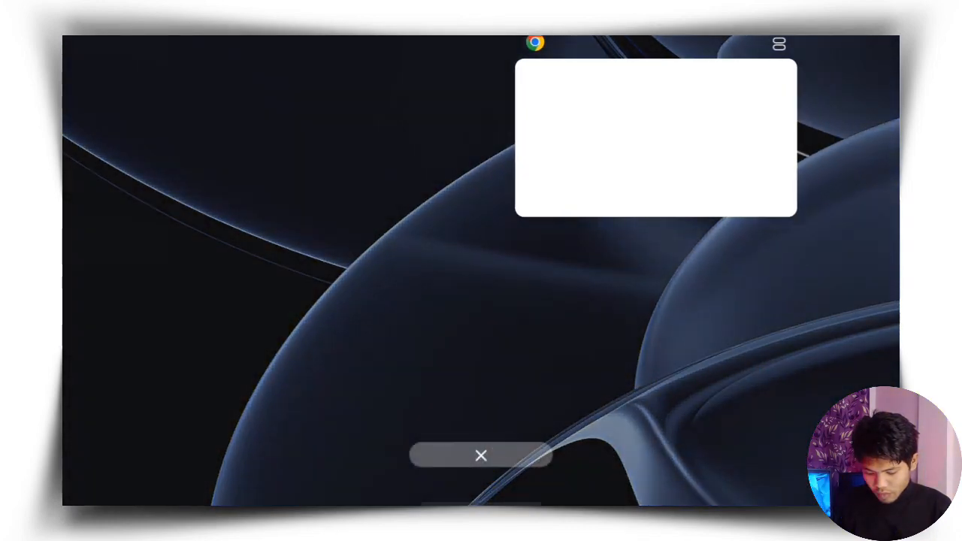
pyautogui.click(673, 145)
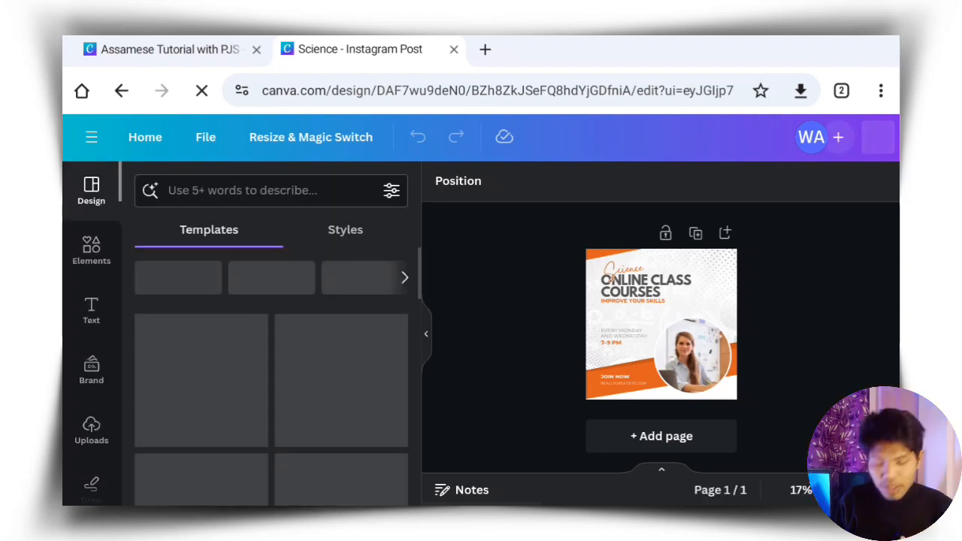
# Change the schedule text above the class time to "EVERY MONDAY TO SATURDAY".
pyautogui.scroll(5, 662, 335)
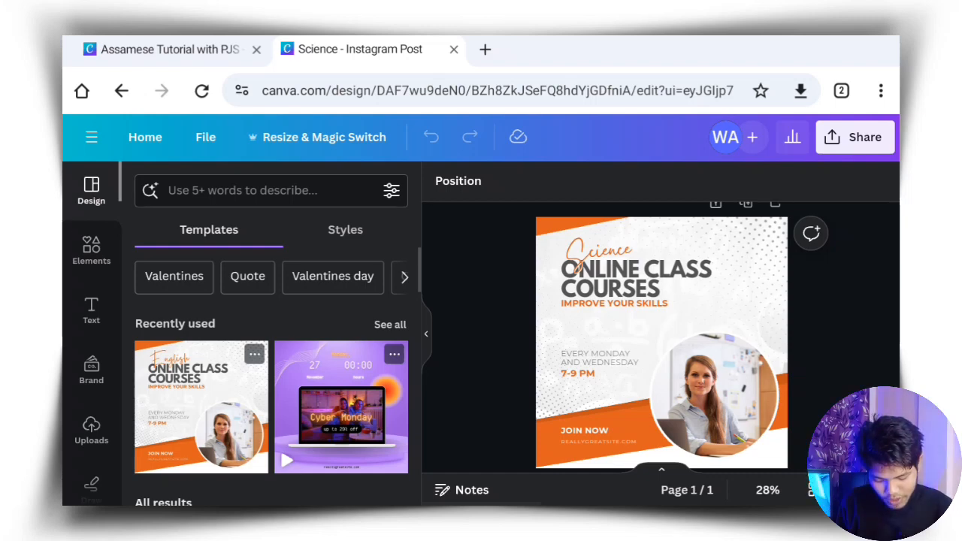
pyautogui.scroll(4, 630, 372)
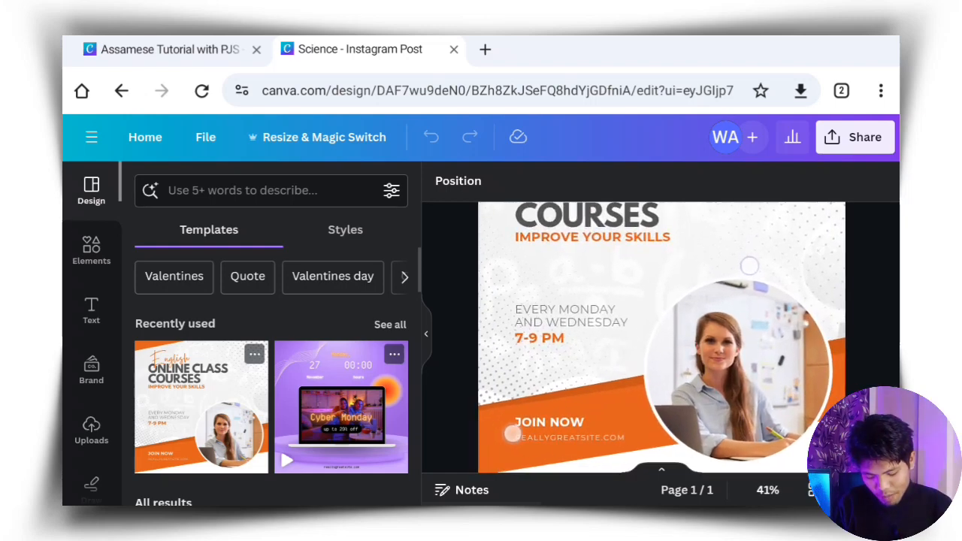
pyautogui.scroll(-1, 631, 351)
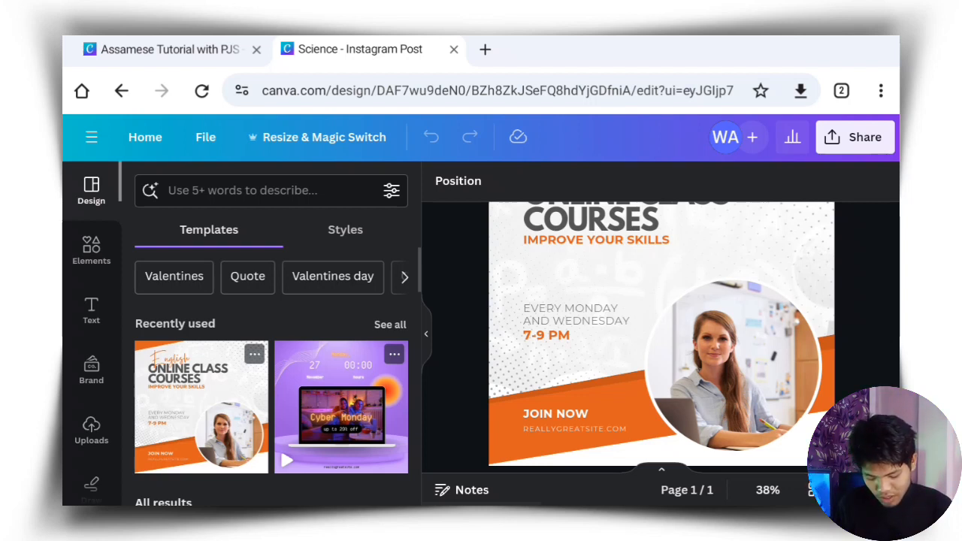
pyautogui.click(598, 318)
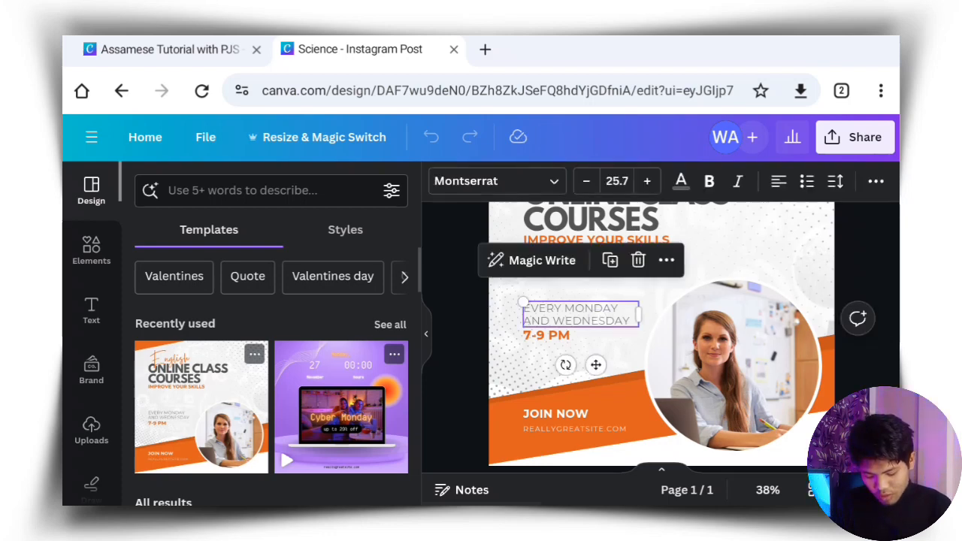
pyautogui.scroll(-2, 662, 339)
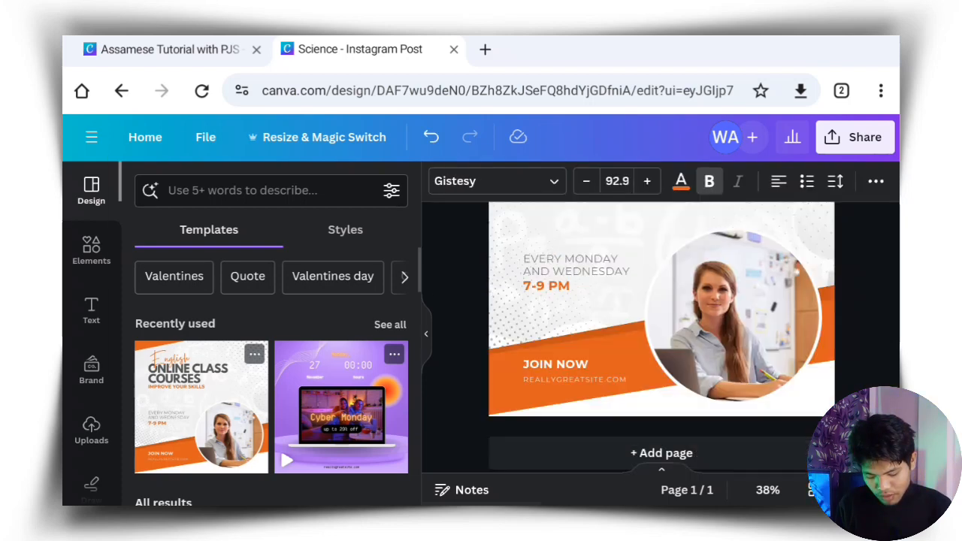
pyautogui.click(604, 261)
pyautogui.click(604, 261)
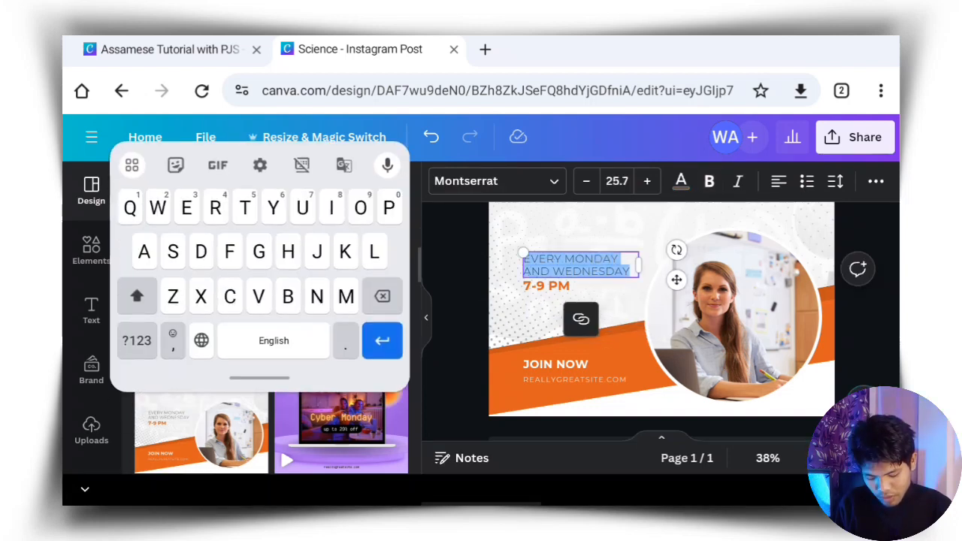
pyautogui.click(598, 271)
pyautogui.moveTo(605, 289); pyautogui.dragTo(635, 295)
pyautogui.press('BackSpace')
pyautogui.press('BackSpace')
pyautogui.press('BackSpace')
pyautogui.press('BackSpace')
pyautogui.press('BackSpace')
pyautogui.press('BackSpace')
pyautogui.press('BackSpace')
pyautogui.press('BackSpace')
pyautogui.press('BackSpace')
pyautogui.press('BackSpace')
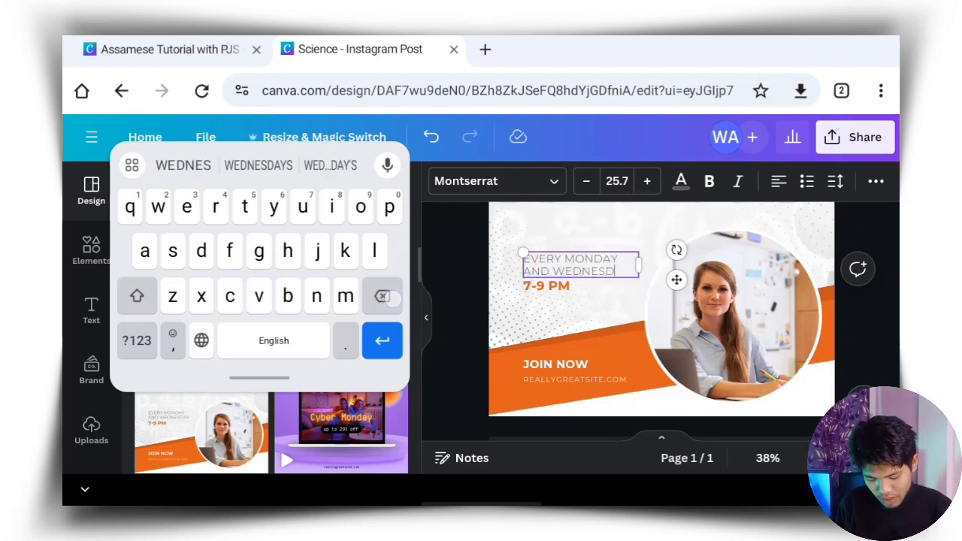
pyautogui.press('BackSpace')
pyautogui.press('BackSpace')
pyautogui.press('BackSpace')
pyautogui.press('BackSpace')
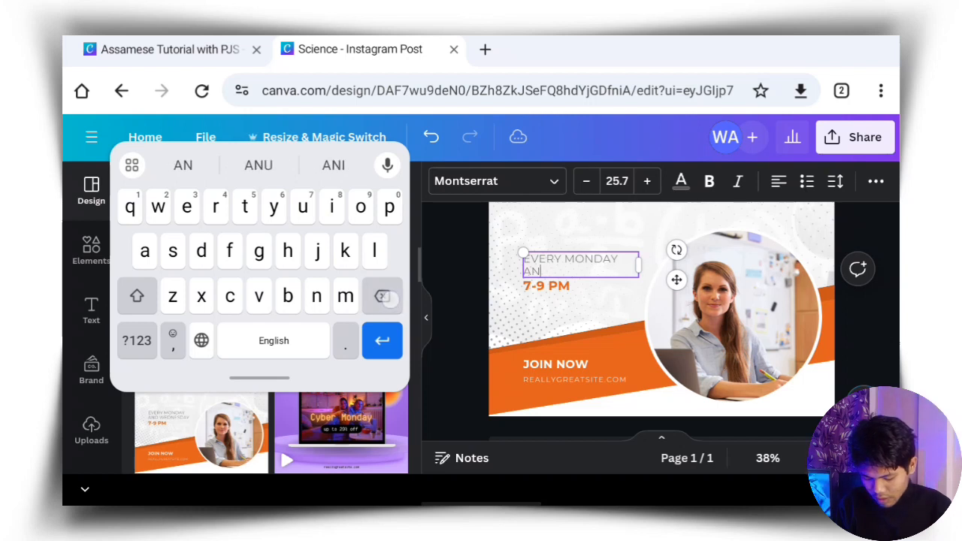
pyautogui.write('TO SATU')
pyautogui.click(258, 165)
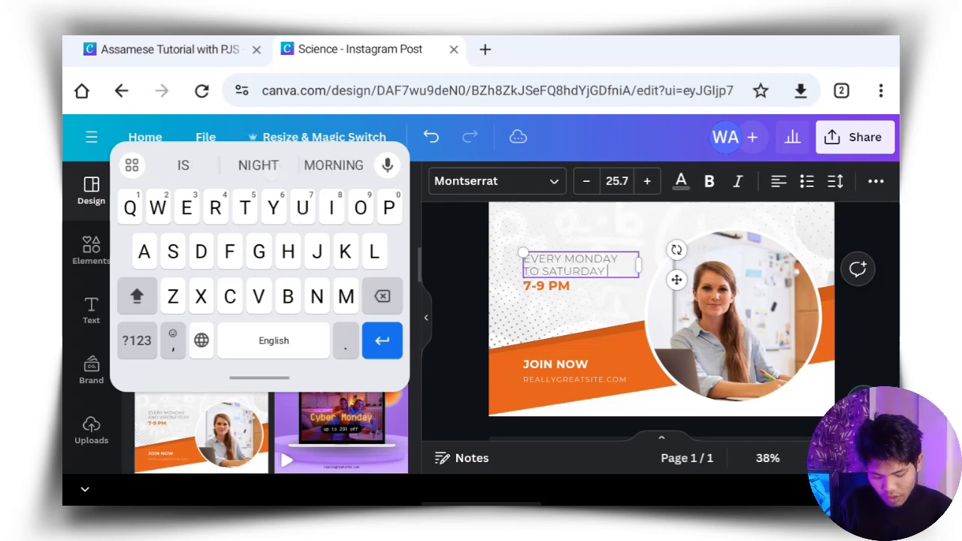
pyautogui.click(463, 365)
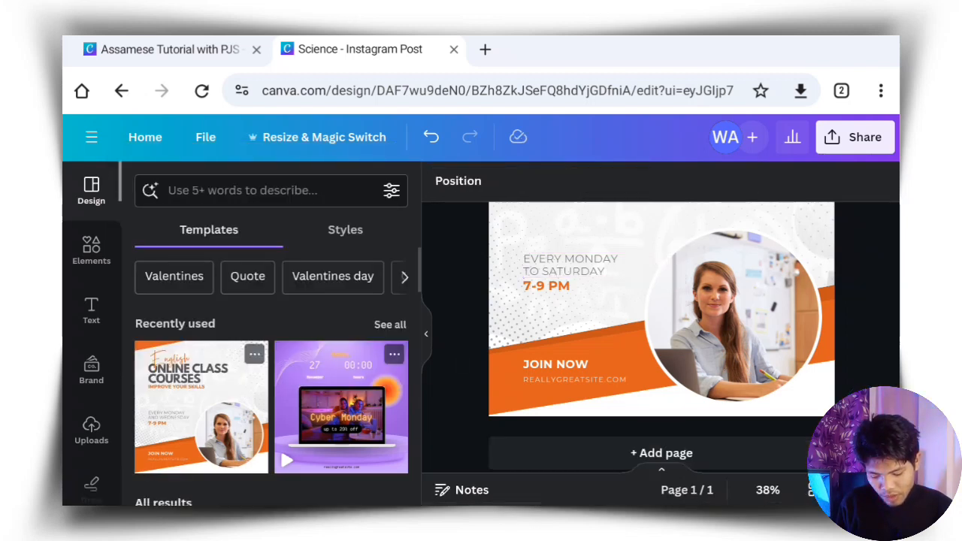
# Delete the woman's photo from the circular frame while keeping the frame itself.
pyautogui.scroll(2, 655, 285)
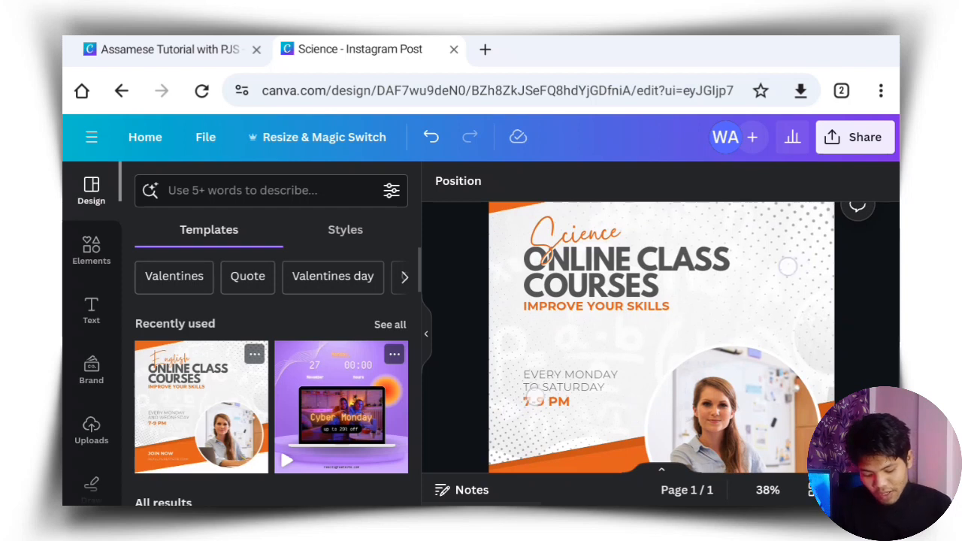
pyautogui.scroll(-3, 639, 310)
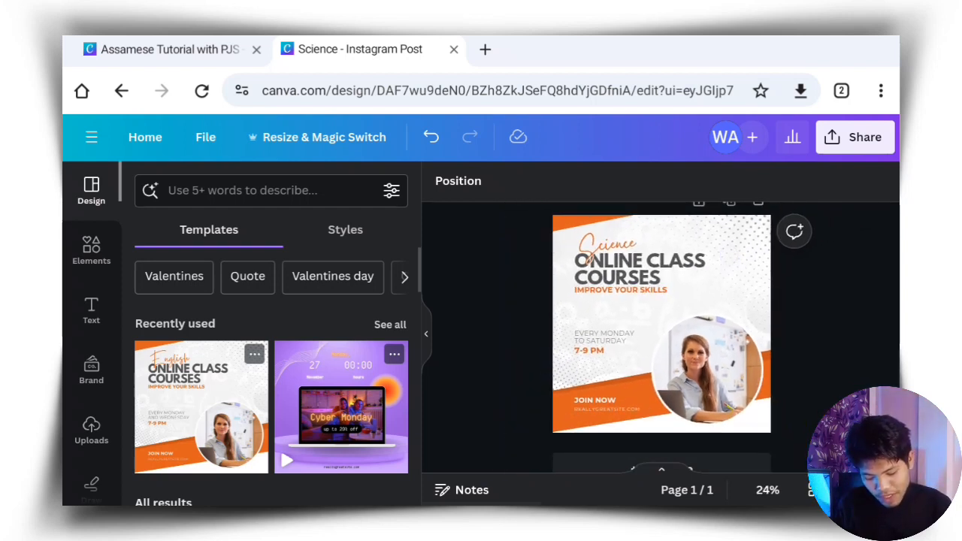
pyautogui.scroll(3, 652, 376)
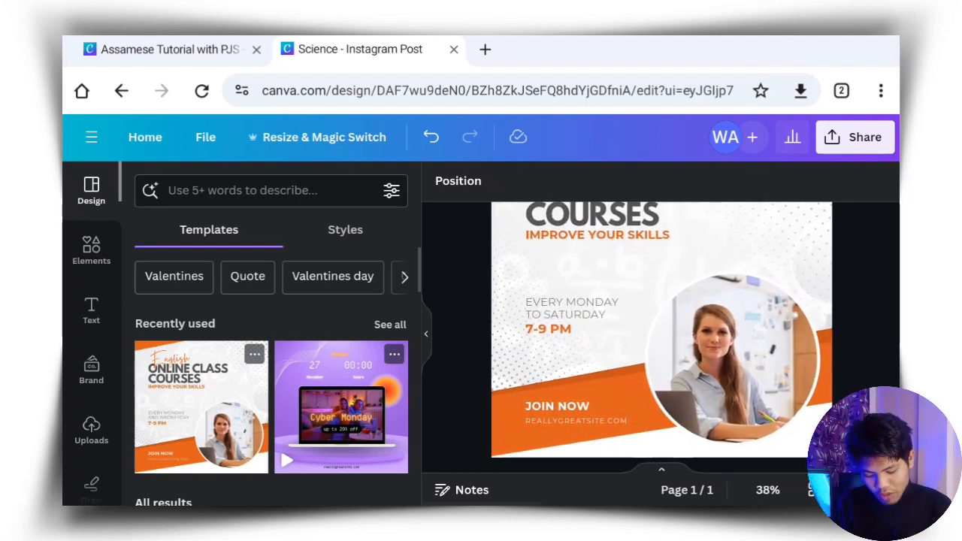
pyautogui.scroll(-2, 661, 331)
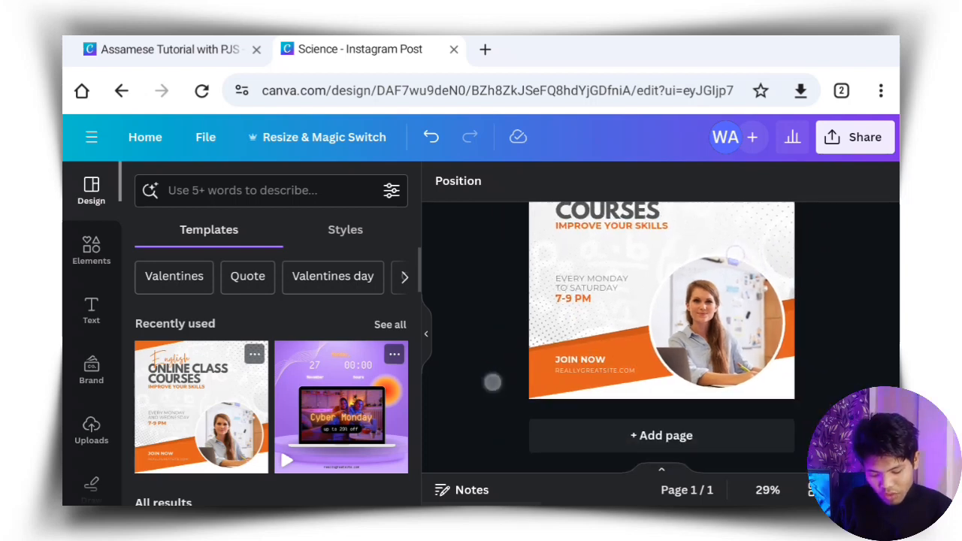
pyautogui.click(716, 322)
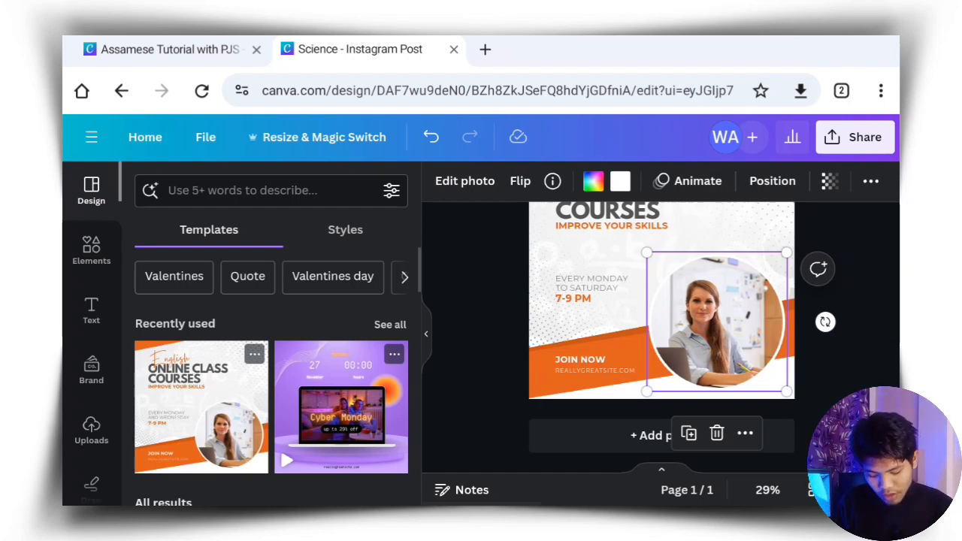
pyautogui.click(716, 433)
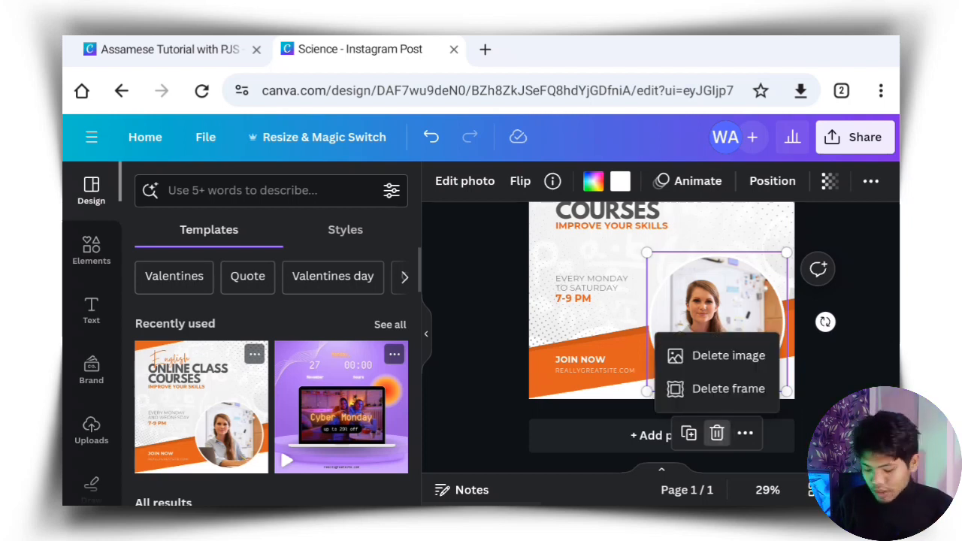
pyautogui.click(727, 357)
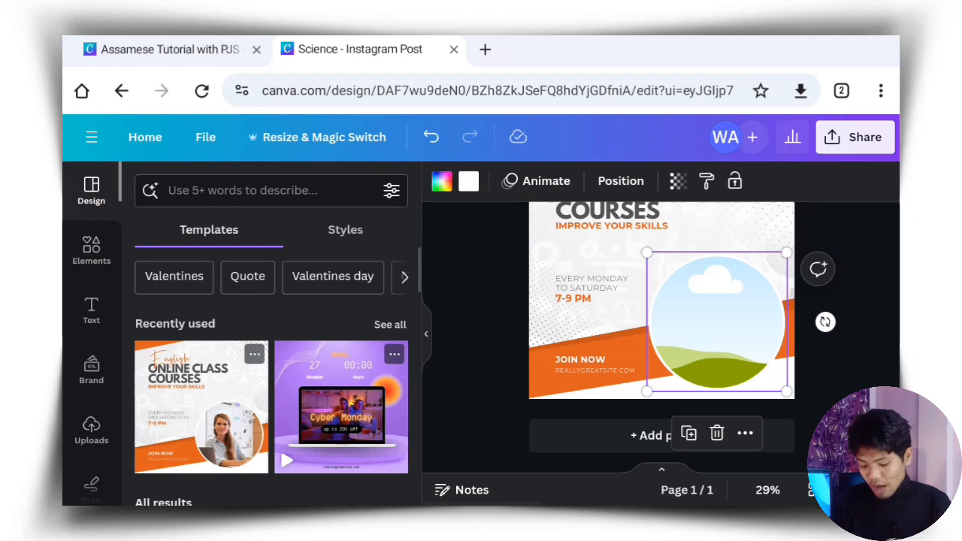
pyautogui.scroll(-1, 96, 326)
pyautogui.scroll(-3, 97, 326)
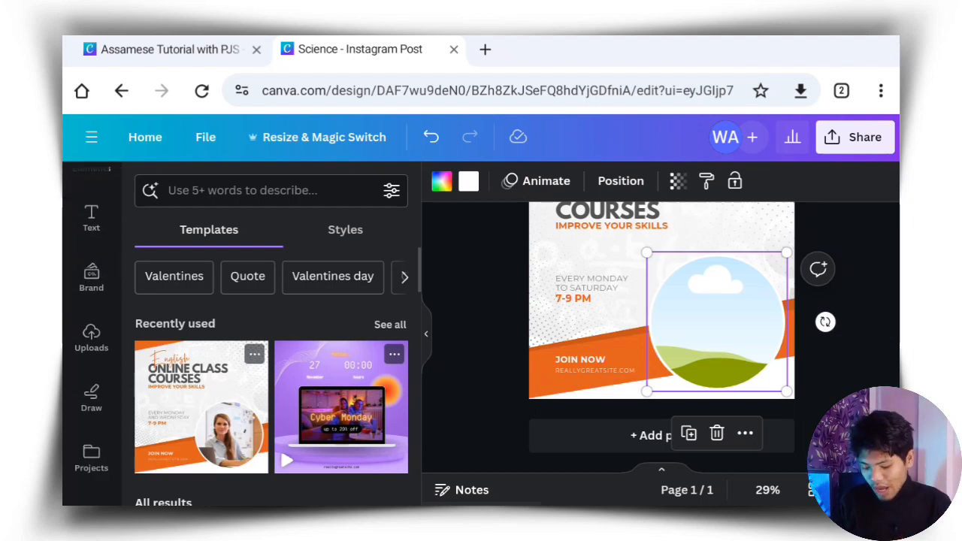
pyautogui.click(91, 339)
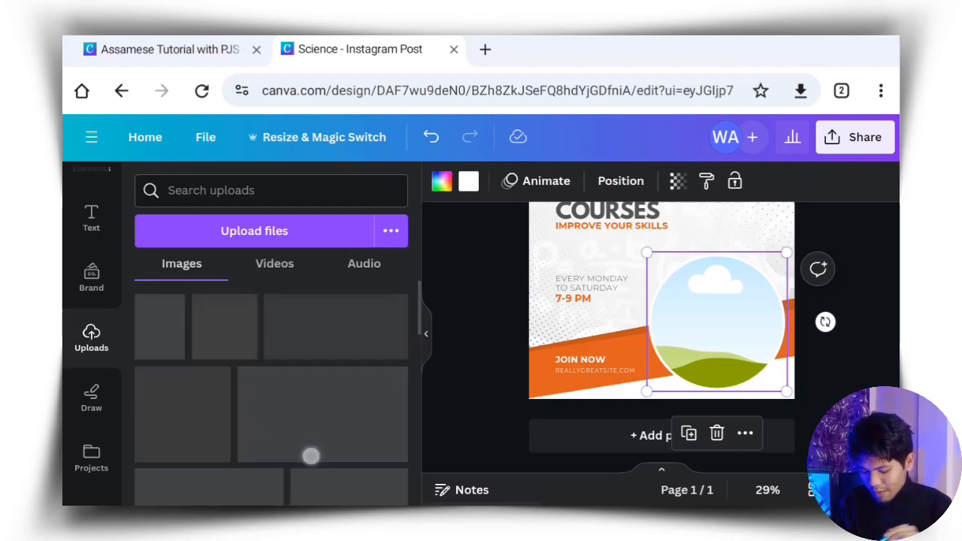
pyautogui.scroll(3, 91, 338)
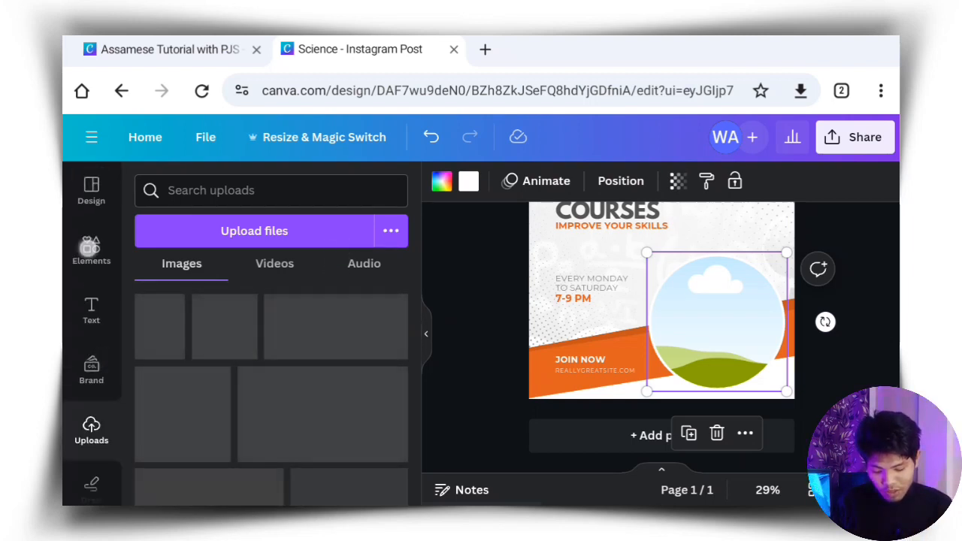
# Search the elements library for "class", moving the floating on-screen keyboard off the search suggestions.
pyautogui.click(91, 250)
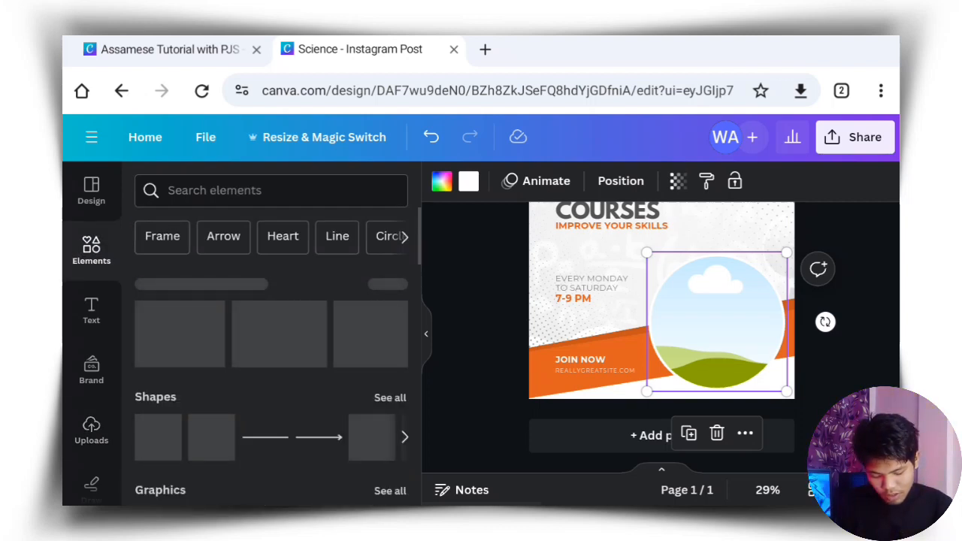
pyautogui.moveTo(481, 295); pyautogui.dragTo(483, 273)
pyautogui.click(242, 188)
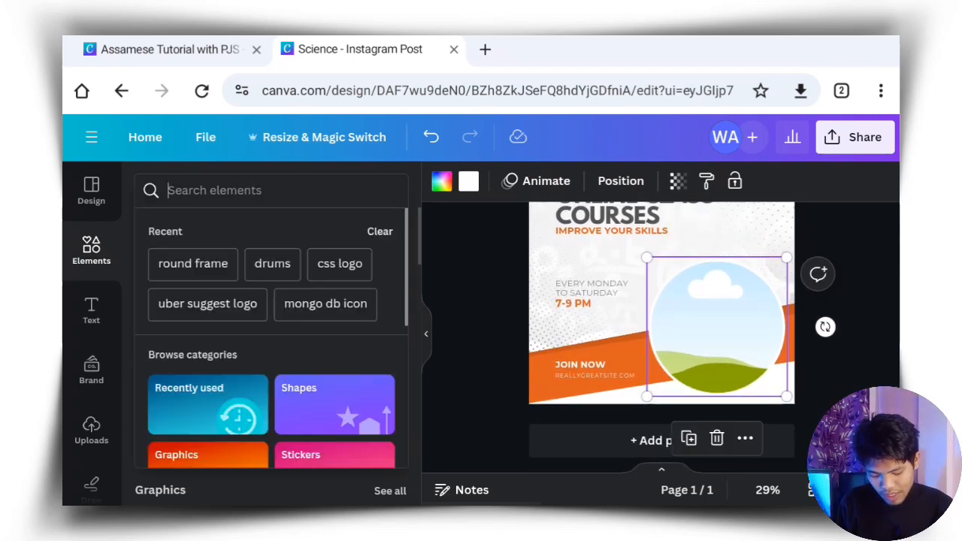
pyautogui.moveTo(172, 373); pyautogui.dragTo(540, 340)
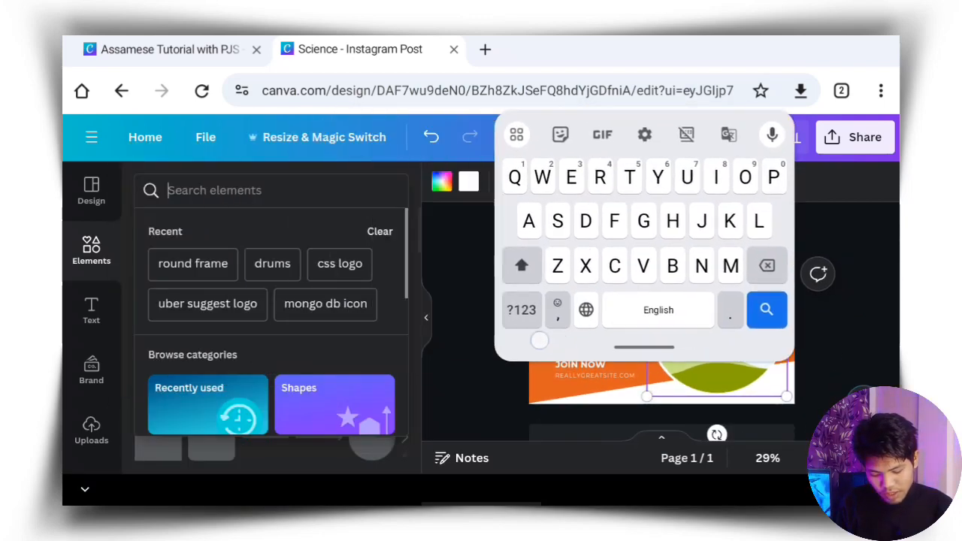
pyautogui.write('Class')
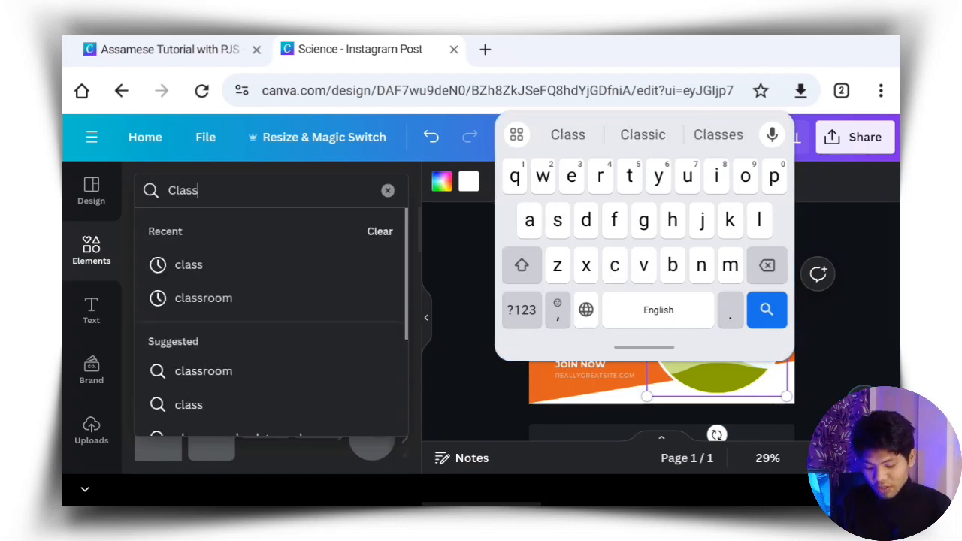
pyautogui.click(188, 264)
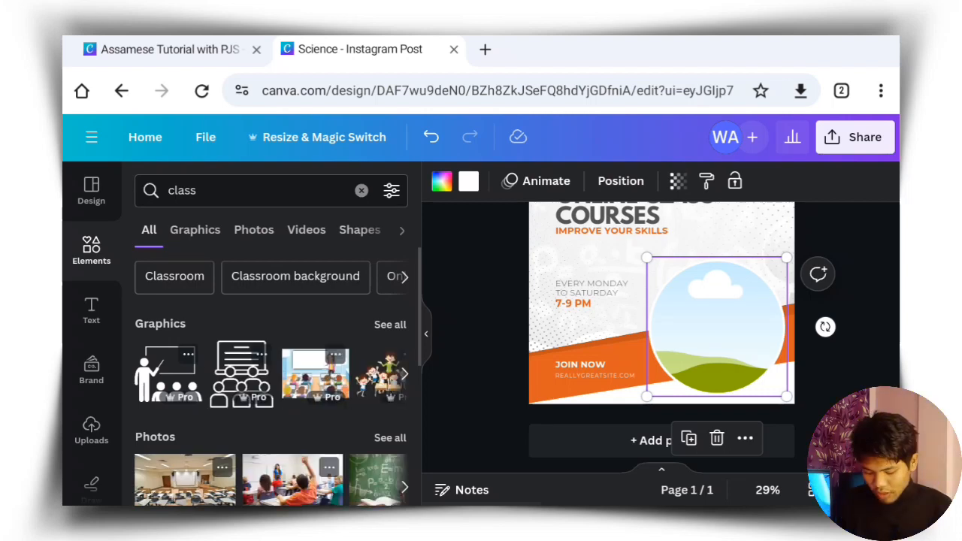
# Browse the graphics found for "class" for a suitable picture.
pyautogui.click(248, 230)
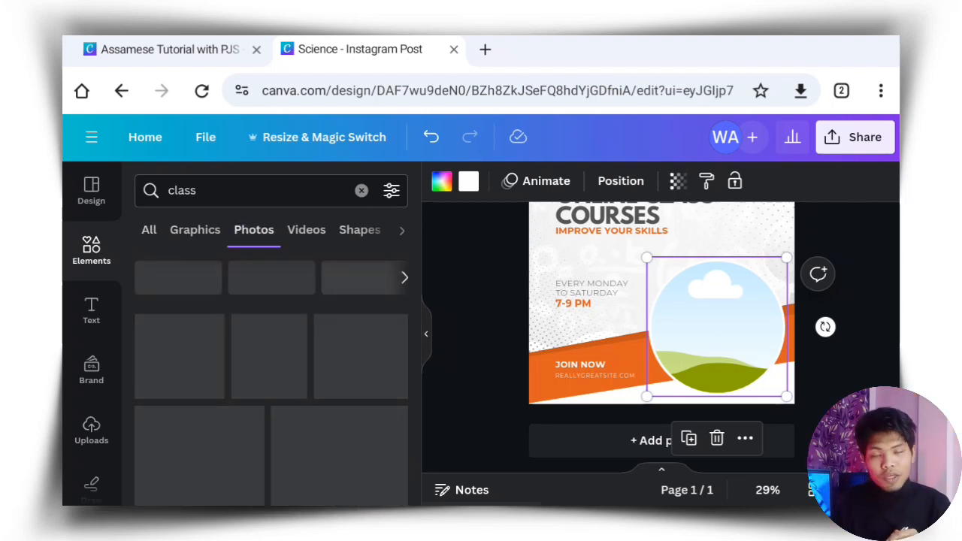
pyautogui.click(193, 229)
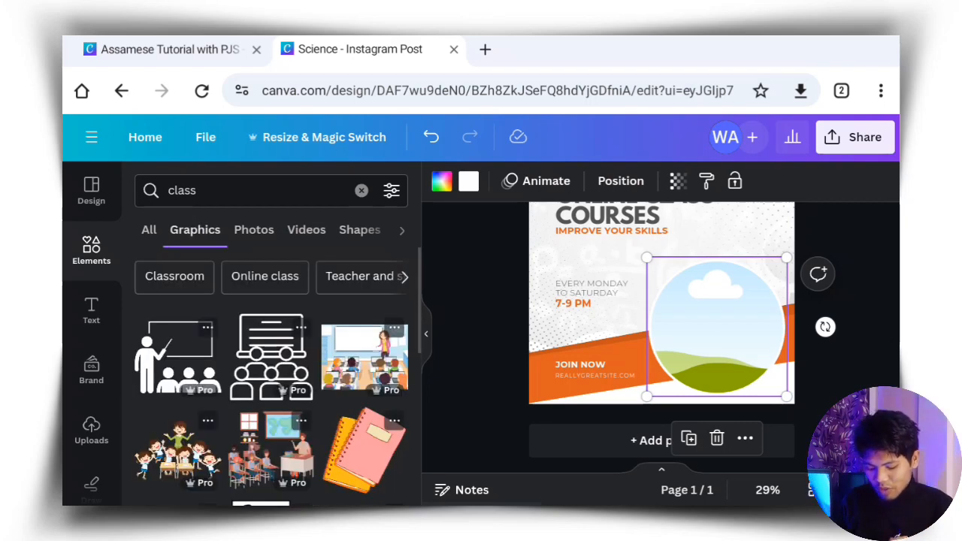
pyautogui.scroll(-10, 366, 314)
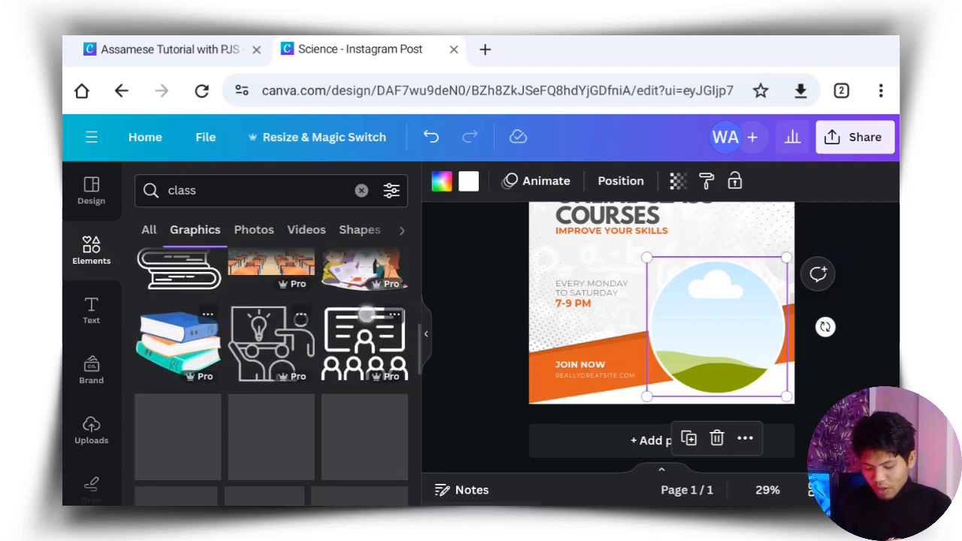
pyautogui.scroll(10, 334, 451)
pyautogui.scroll(-5, 326, 417)
pyautogui.scroll(5, 327, 445)
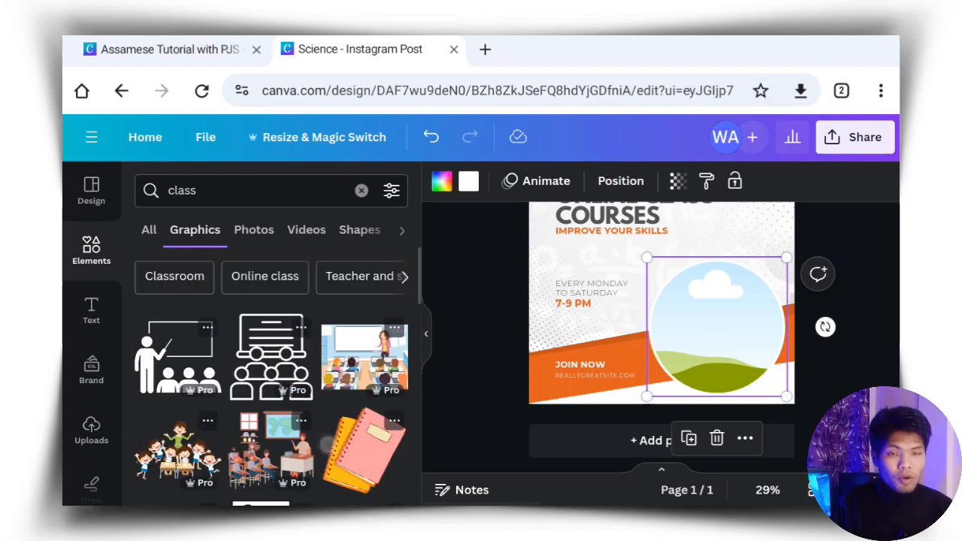
# Add the free photo of a lecturer facing a seated class from the photo results and place it inside the circular frame.
pyautogui.click(249, 230)
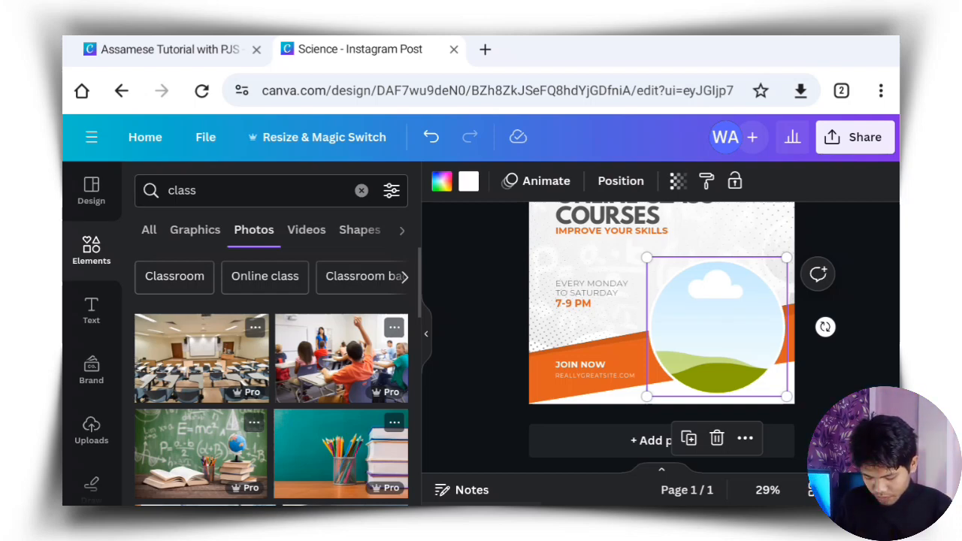
pyautogui.scroll(-5, 355, 422)
pyautogui.scroll(2, 271, 376)
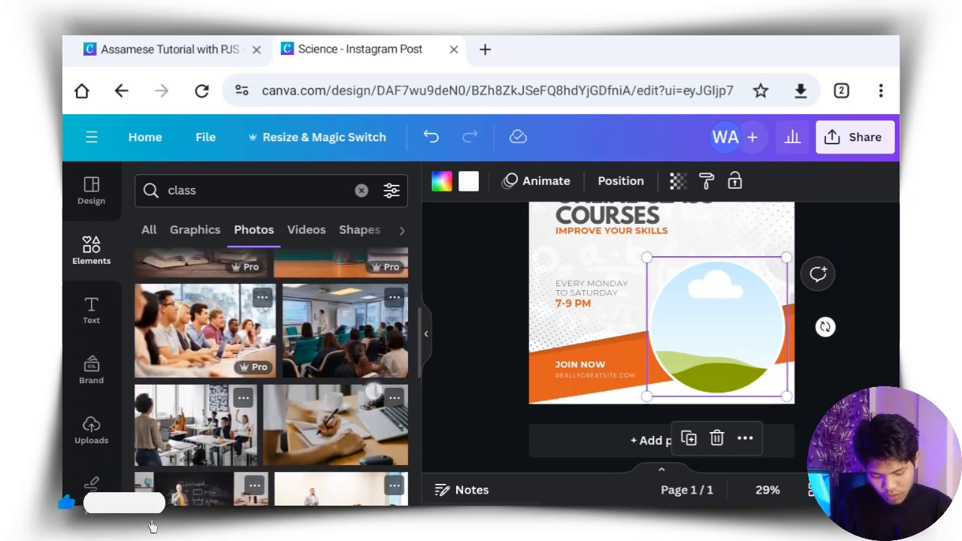
pyautogui.click(349, 345)
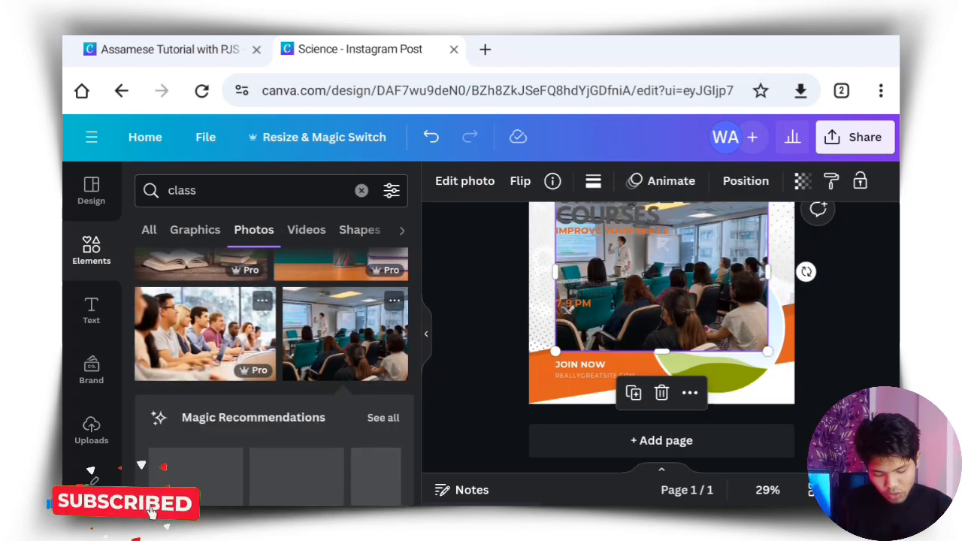
pyautogui.moveTo(662, 282); pyautogui.dragTo(733, 327)
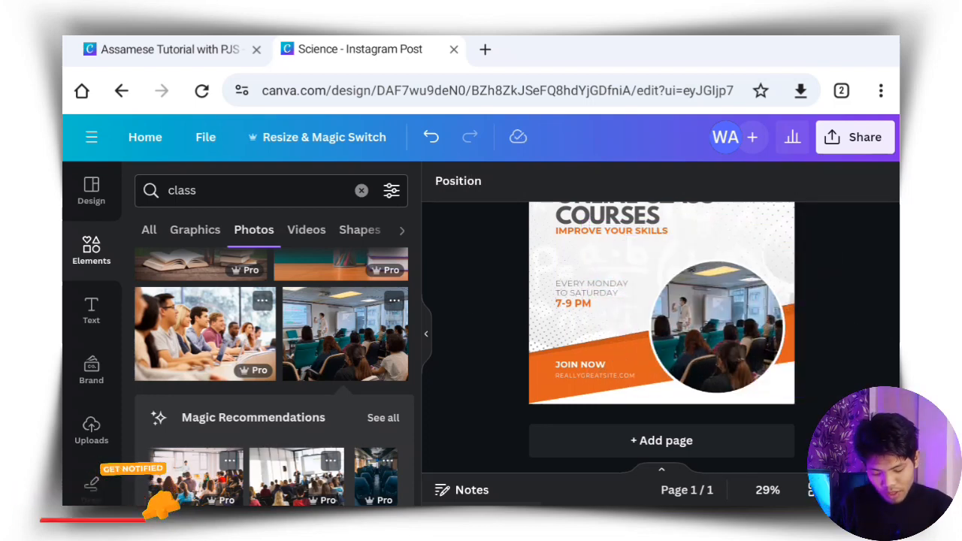
# Replace the website line under "JOIN NOW" with "ASSAMESETUTORIAL.COM", moving the on-screen keyboard away from the design.
pyautogui.moveTo(824, 284); pyautogui.dragTo(833, 253)
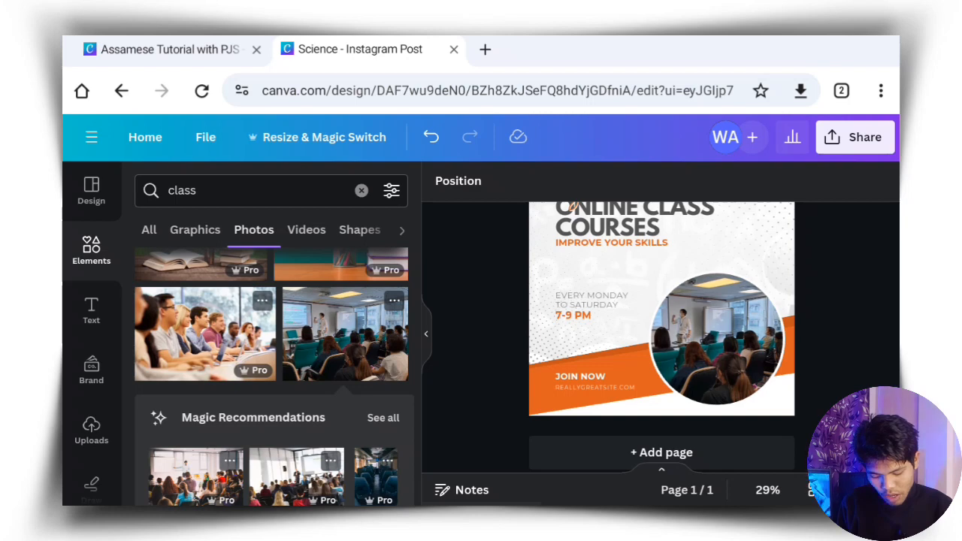
pyautogui.scroll(4, 591, 365)
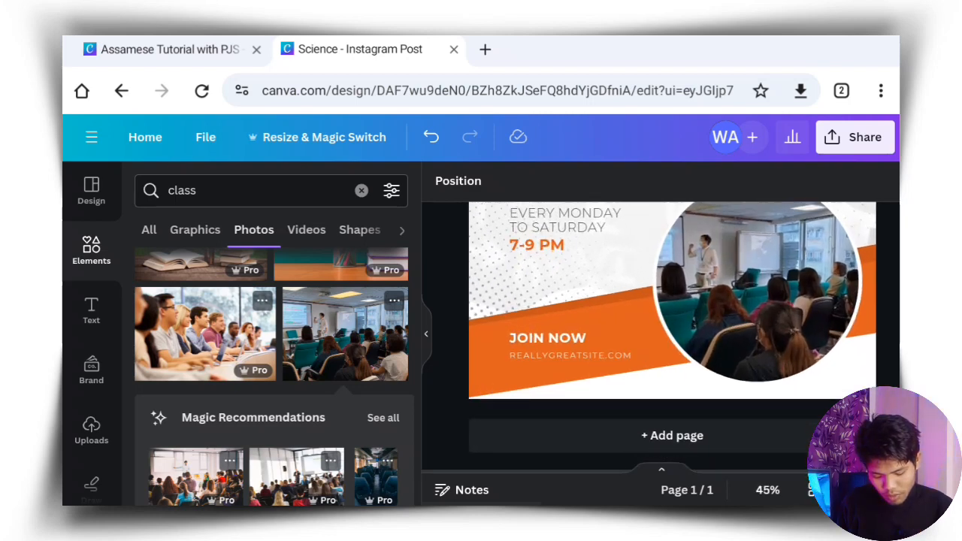
pyautogui.click(601, 356)
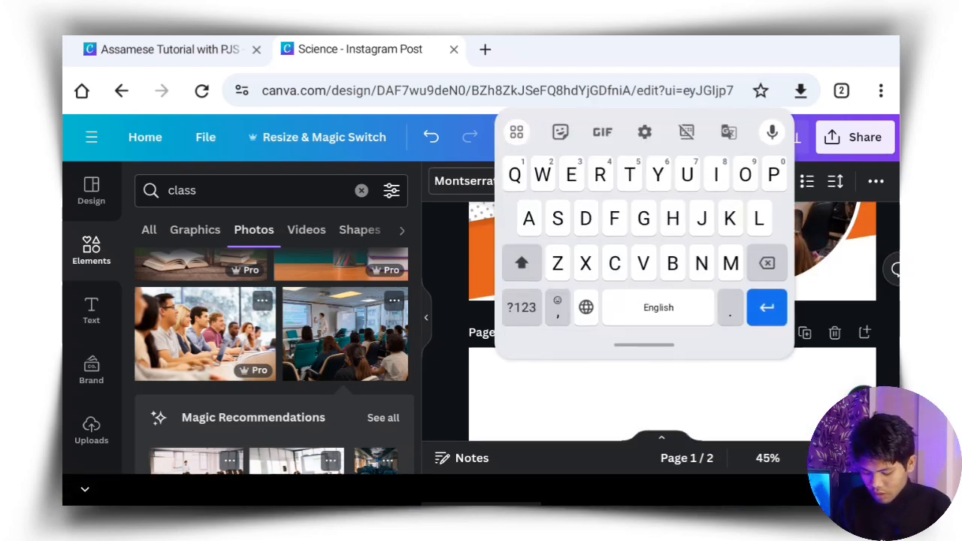
pyautogui.moveTo(644, 346); pyautogui.dragTo(249, 382)
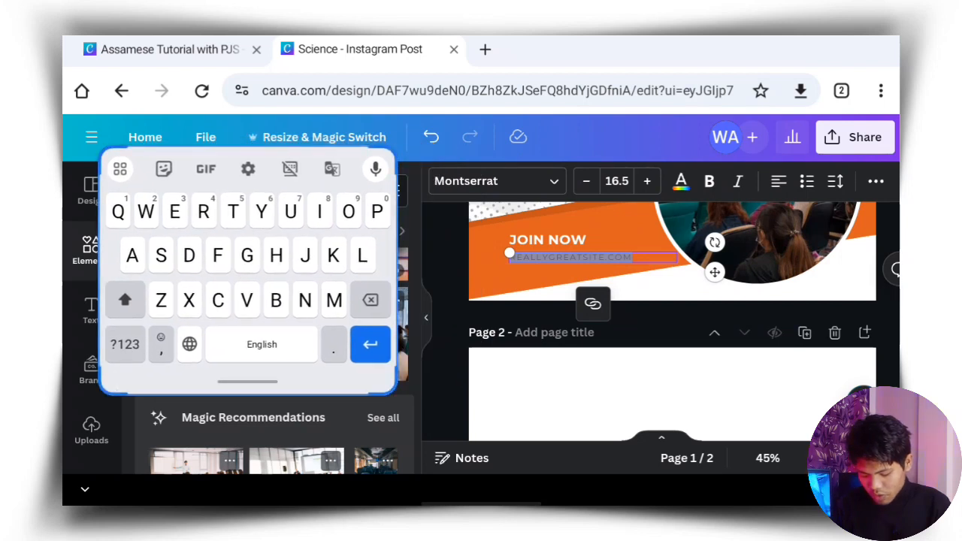
pyautogui.click(126, 300)
pyautogui.write('ass')
pyautogui.click(371, 302)
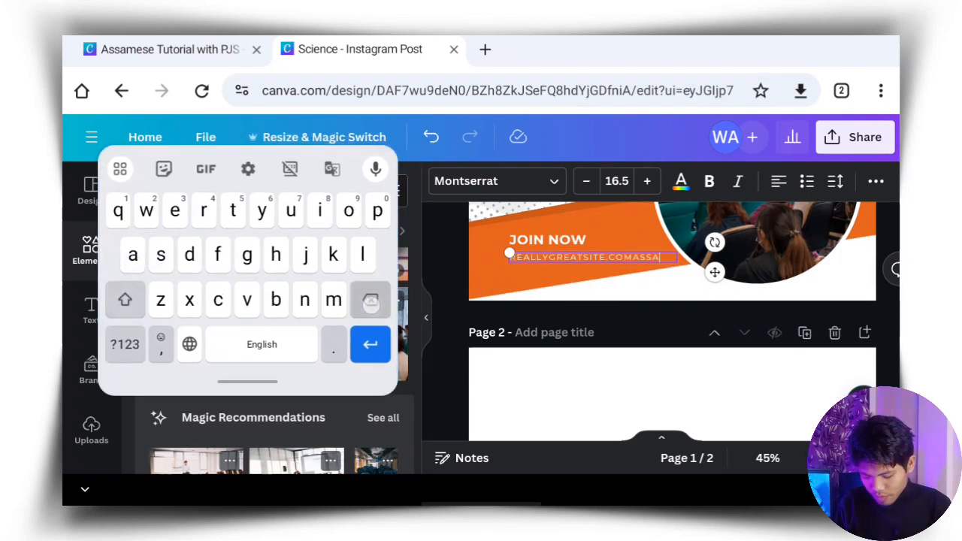
pyautogui.press('BackSpace')
pyautogui.press('BackSpace')
pyautogui.press('BackSpace')
pyautogui.press('BackSpace')
pyautogui.press('BackSpace')
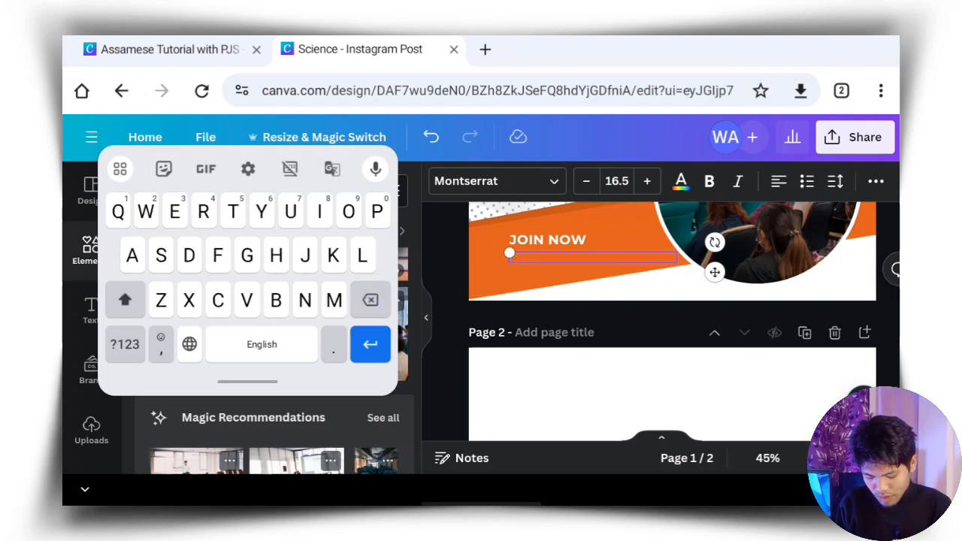
pyautogui.write('Assam')
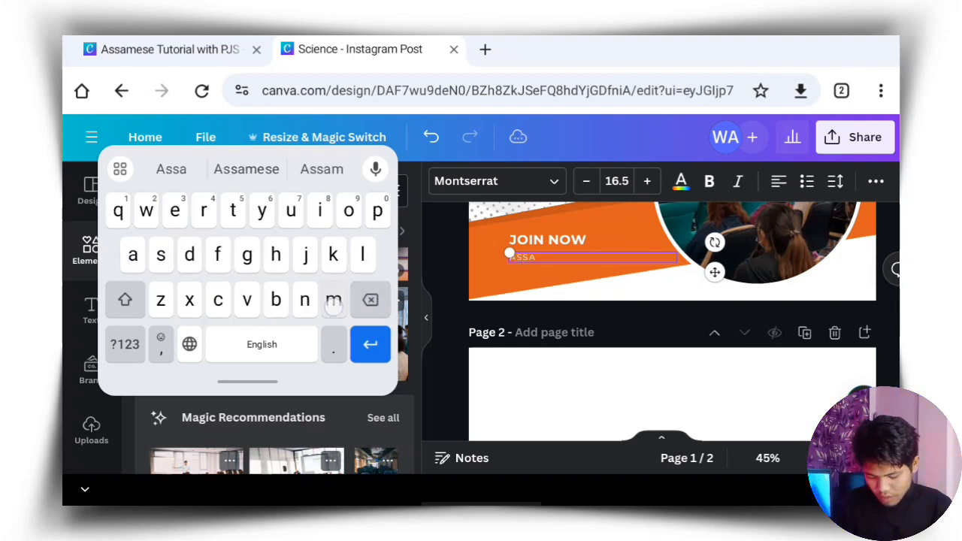
pyautogui.click(322, 170)
pyautogui.press('BackSpace')
pyautogui.write('tutorial')
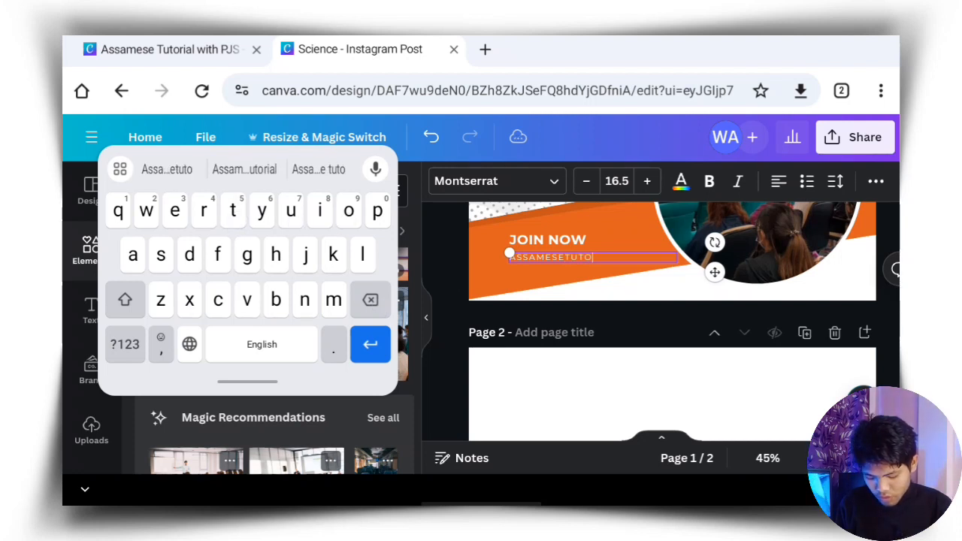
pyautogui.write('.com')
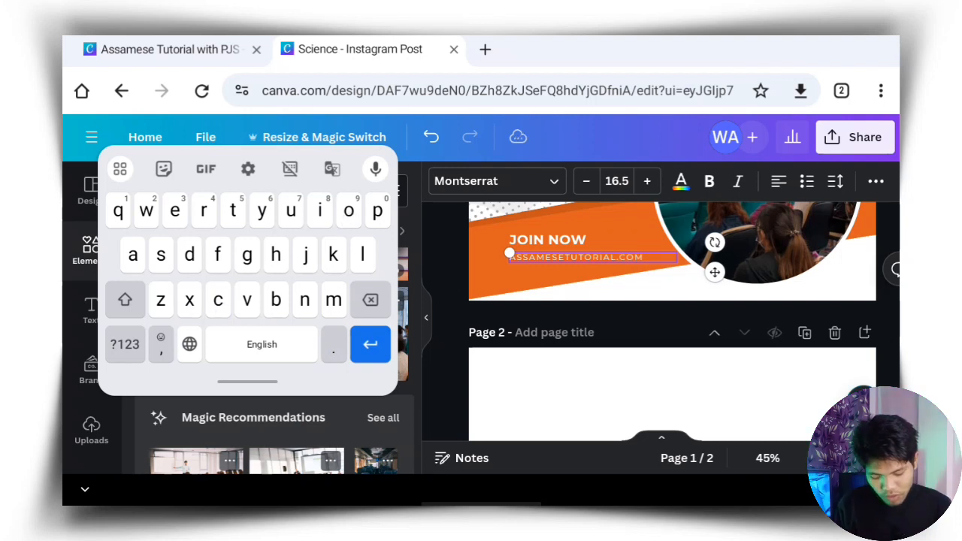
# Finish editing the website line and delete the blank second page.
pyautogui.click(456, 387)
pyautogui.click(835, 333)
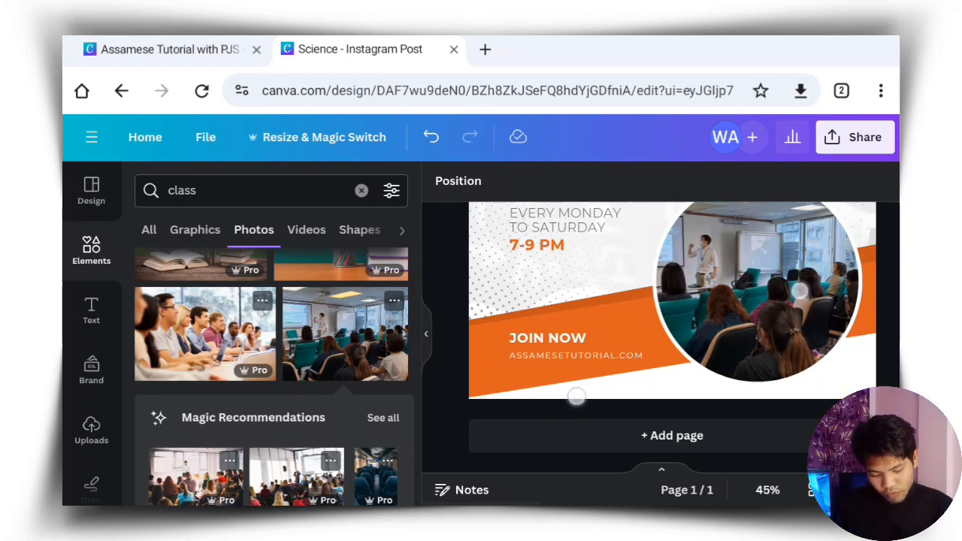
# Review the whole post, from the title down to the photo and the website line.
pyautogui.scroll(-2, 688, 341)
pyautogui.scroll(1, 662, 339)
pyautogui.scroll(2, 662, 331)
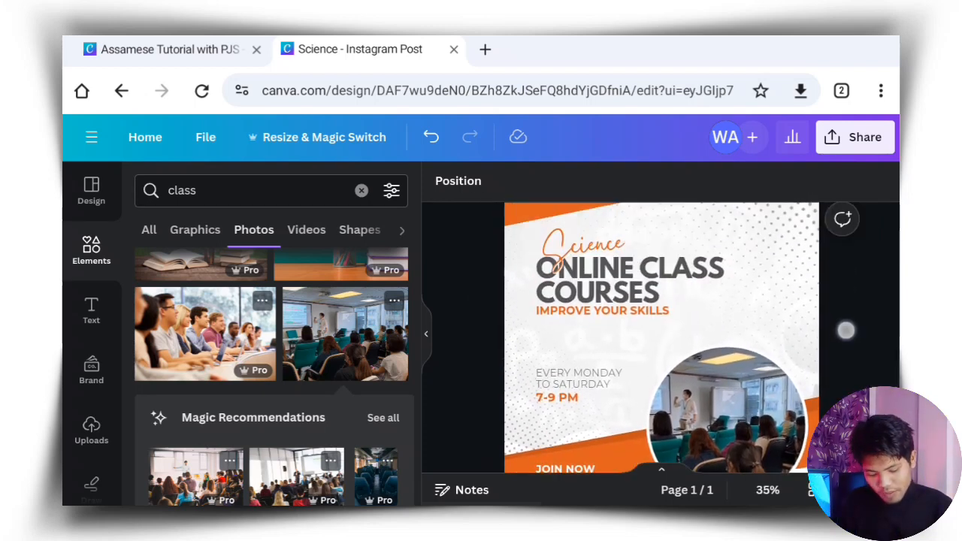
pyautogui.scroll(2, 702, 363)
pyautogui.scroll(-2, 702, 363)
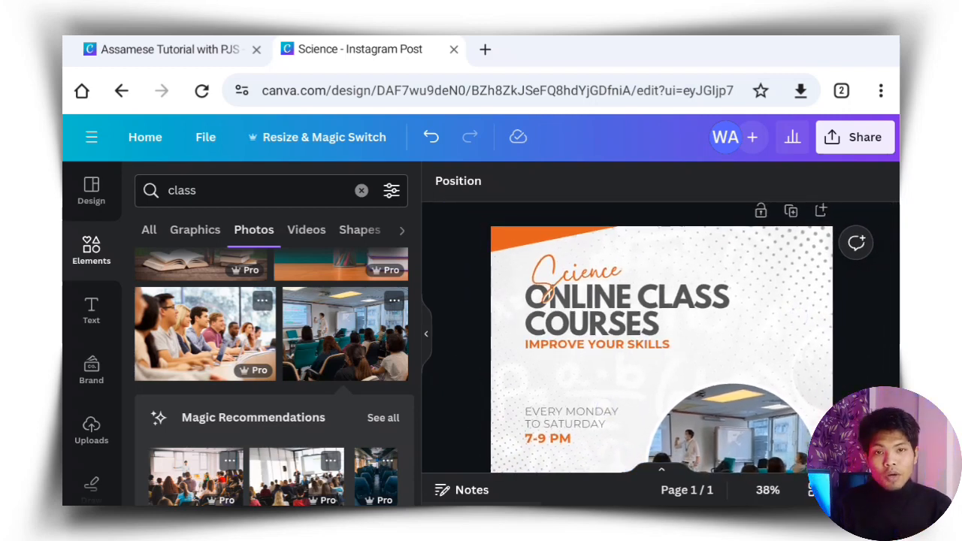
pyautogui.moveTo(257, 303); pyautogui.dragTo(257, 368)
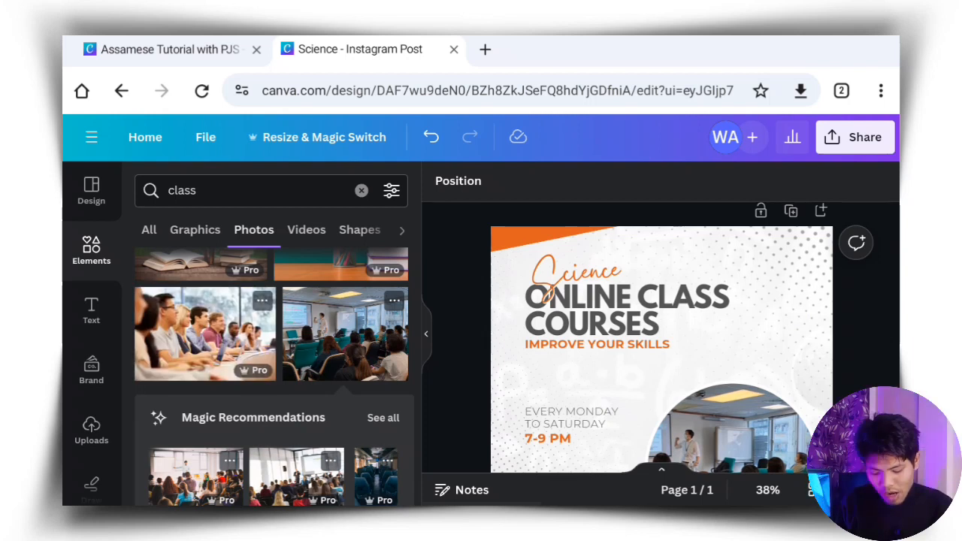
pyautogui.scroll(-3, 481, 412)
pyautogui.scroll(3, 477, 338)
pyautogui.scroll(-3, 477, 415)
pyautogui.scroll(-1, 474, 279)
pyautogui.scroll(-3, 667, 338)
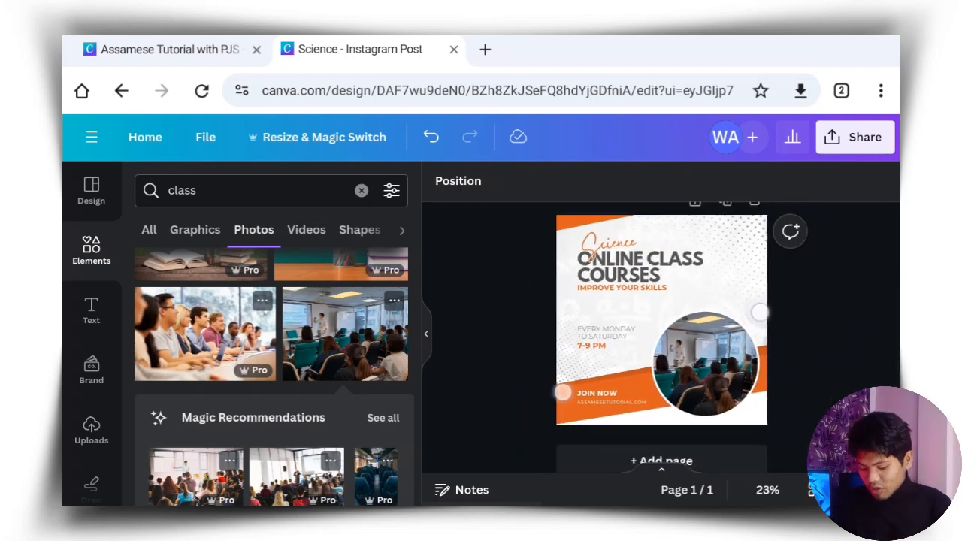
pyautogui.scroll(1, 656, 354)
# Search the design templates for "coaching classes" using the recent search and look through the results.
pyautogui.click(91, 192)
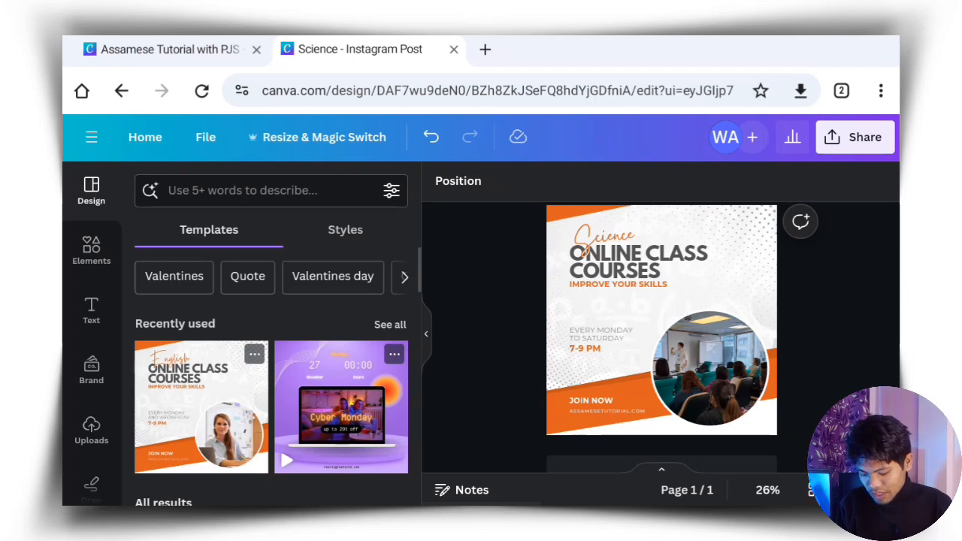
pyautogui.click(243, 190)
pyautogui.moveTo(143, 366); pyautogui.dragTo(618, 325)
pyautogui.click(237, 258)
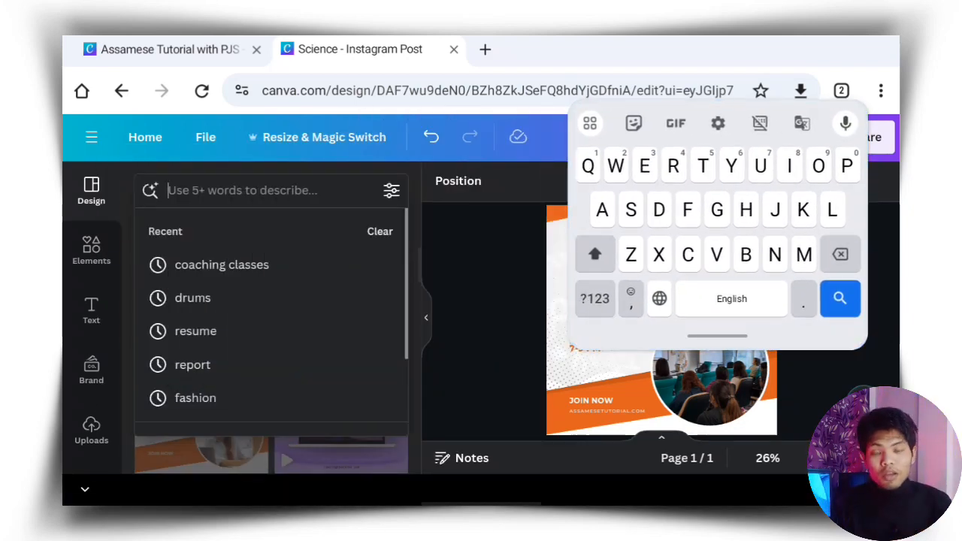
pyautogui.click(242, 264)
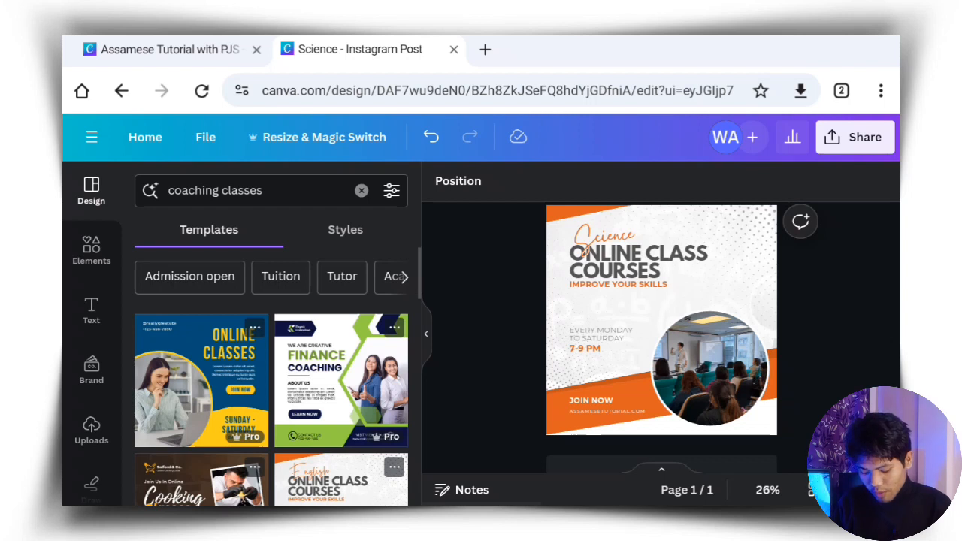
pyautogui.scroll(-1, 271, 384)
pyautogui.scroll(1, 272, 384)
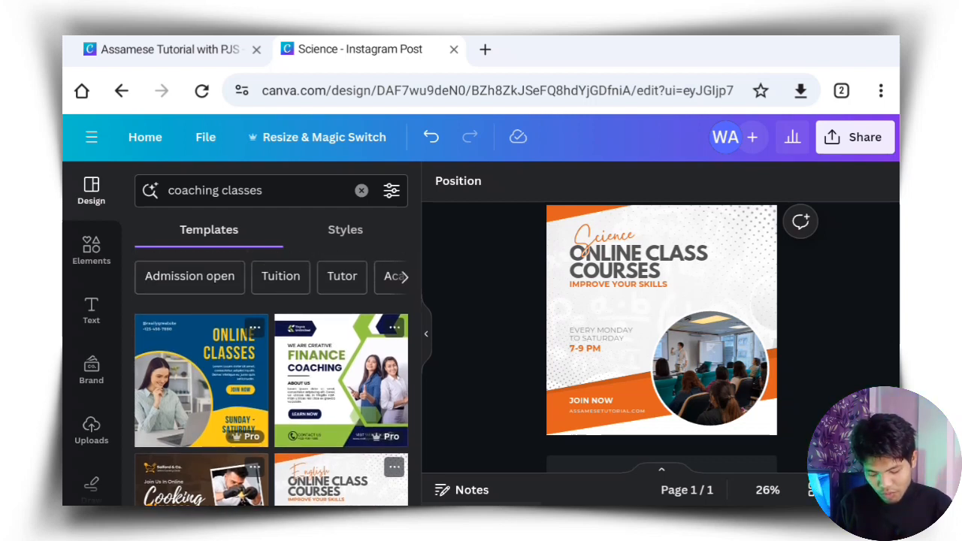
pyautogui.scroll(-2, 271, 376)
pyautogui.scroll(-1, 514, 371)
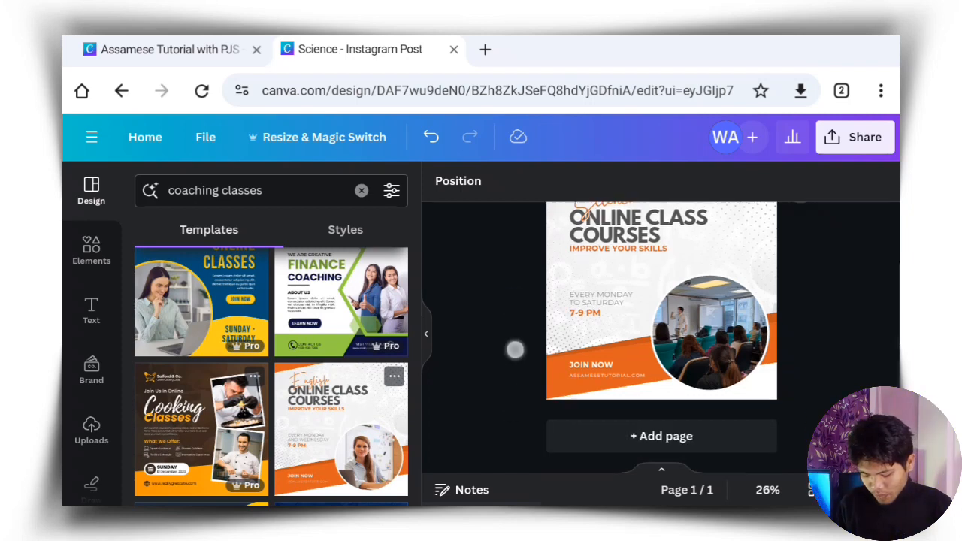
# Add a blank second page and browse further through the "coaching classes" template results.
pyautogui.click(672, 428)
pyautogui.moveTo(348, 369); pyautogui.dragTo(365, 301)
pyautogui.scroll(-5, 272, 376)
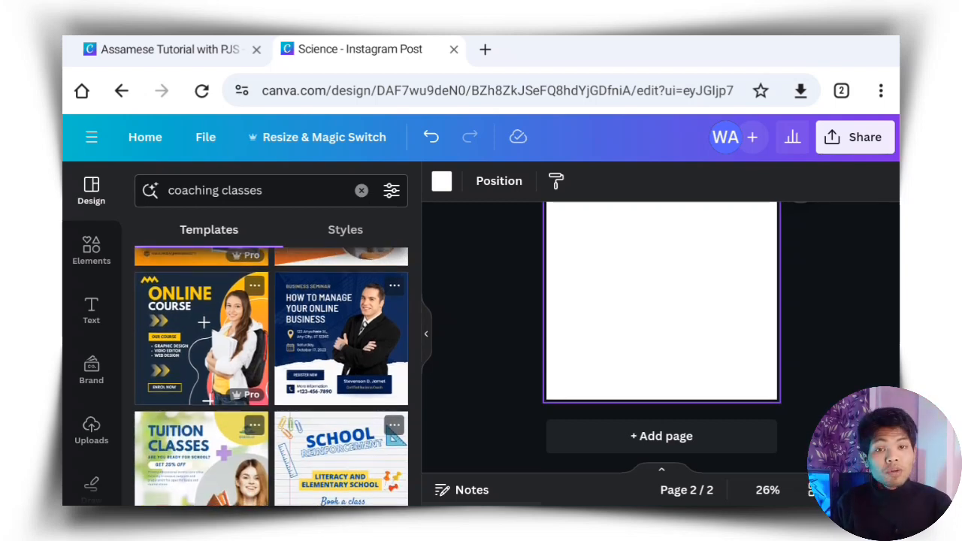
pyautogui.scroll(-3, 272, 376)
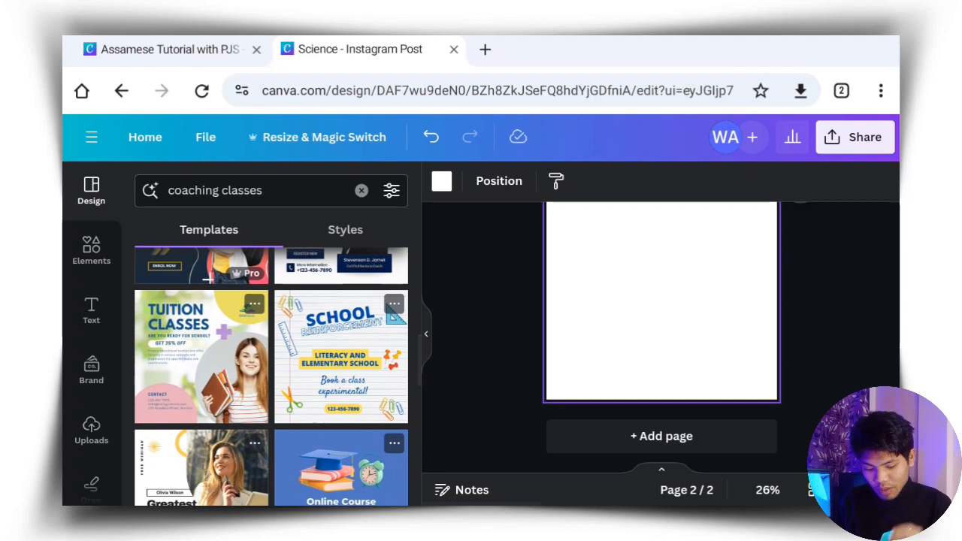
pyautogui.scroll(-2, 209, 278)
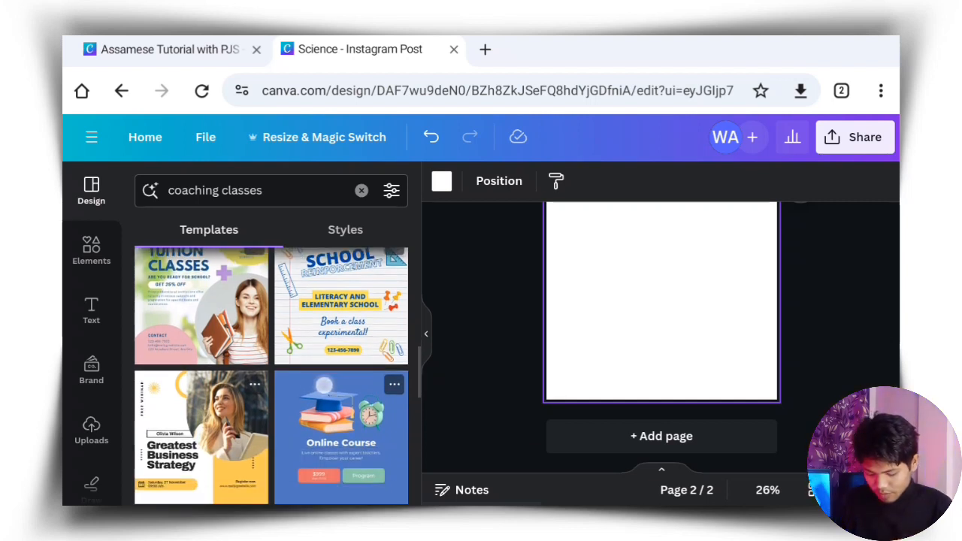
pyautogui.scroll(-2, 271, 376)
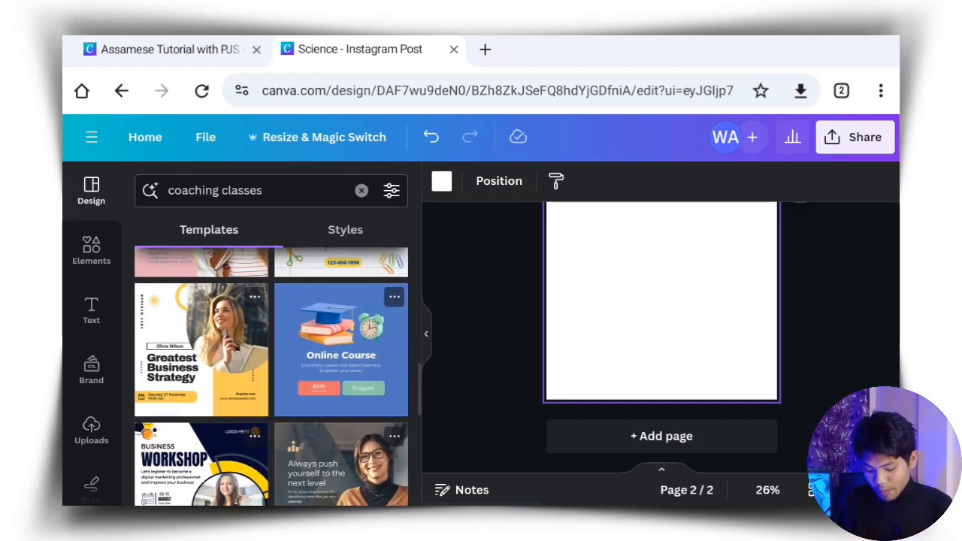
pyautogui.scroll(-1, 271, 376)
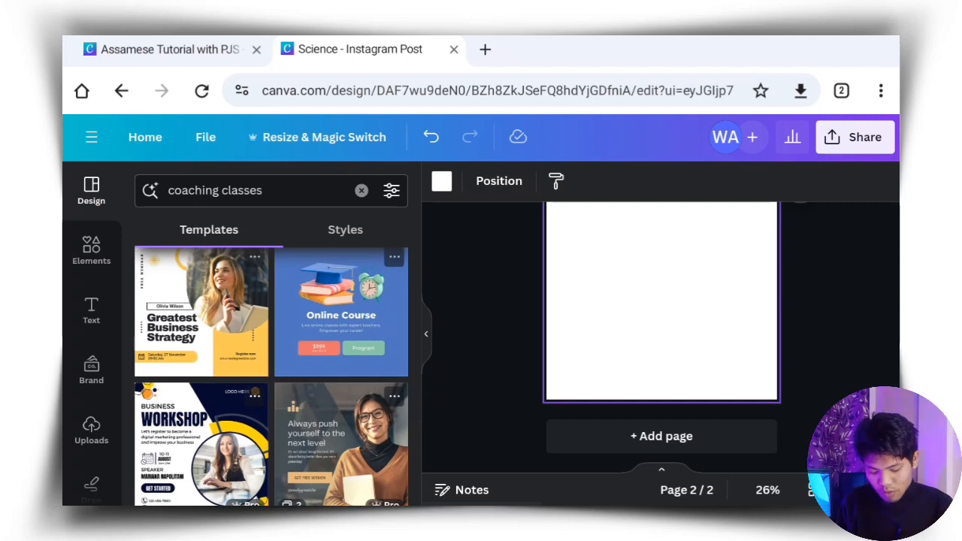
pyautogui.scroll(-3, 272, 376)
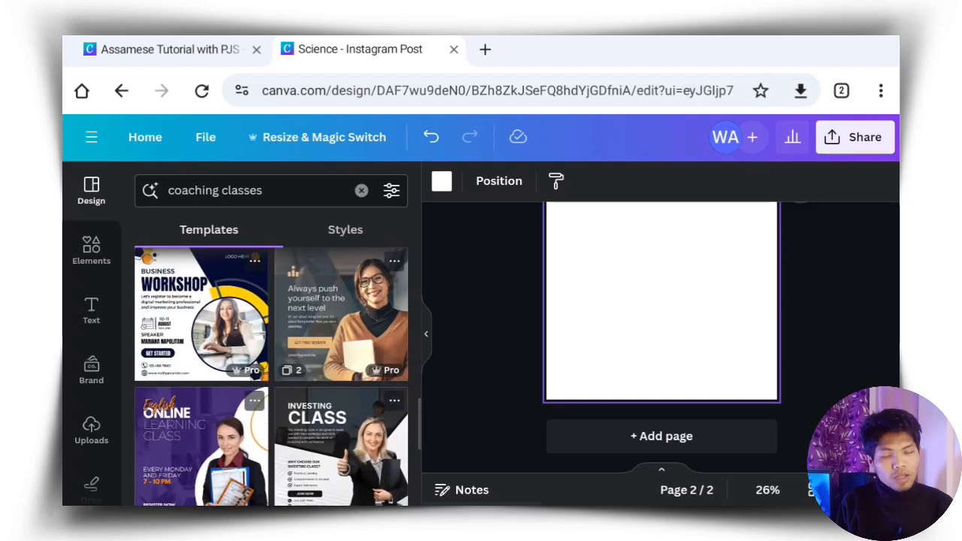
# Apply the blue and yellow "Tutoring Sessions" template to the blank second page.
pyautogui.scroll(2, 497, 418)
pyautogui.scroll(2, 496, 418)
pyautogui.scroll(2, 799, 260)
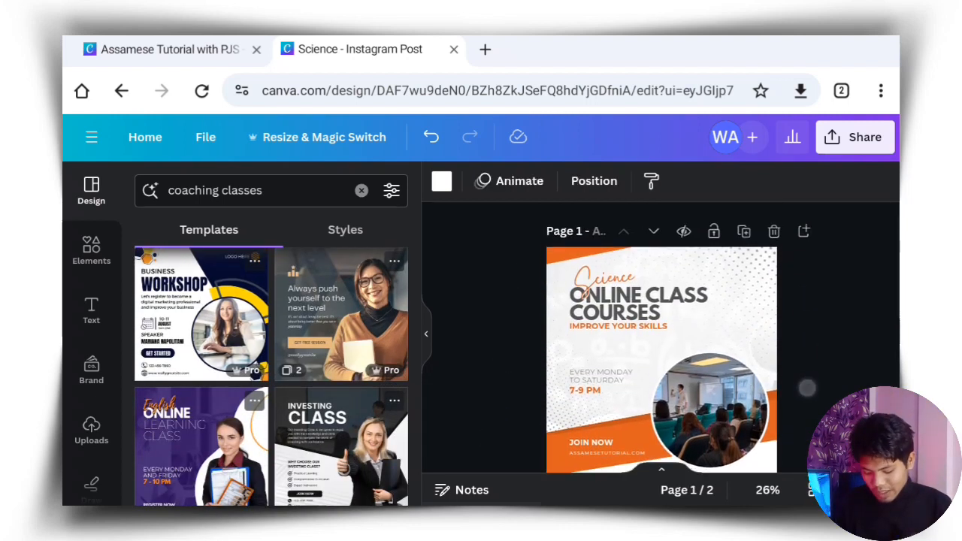
pyautogui.scroll(-4, 820, 233)
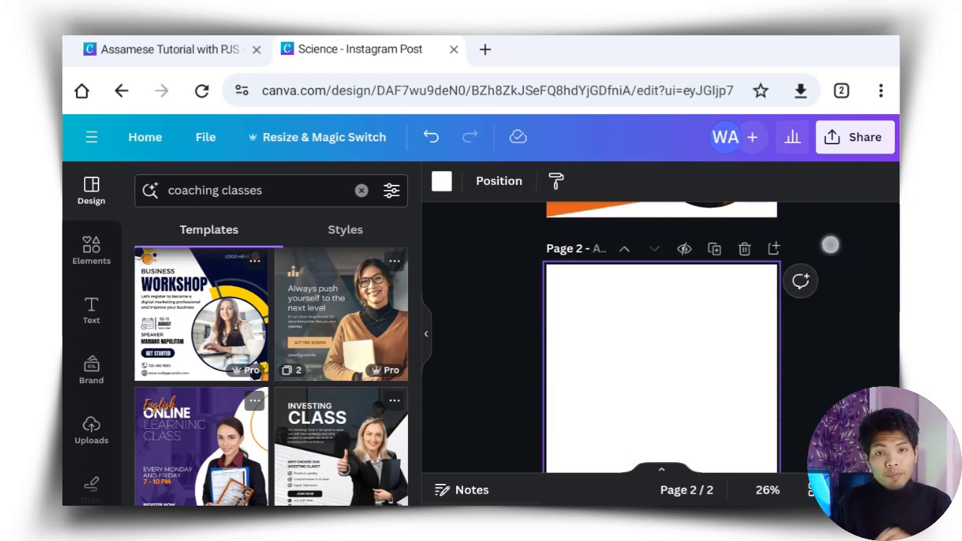
pyautogui.scroll(-3, 271, 376)
pyautogui.scroll(-8, 342, 331)
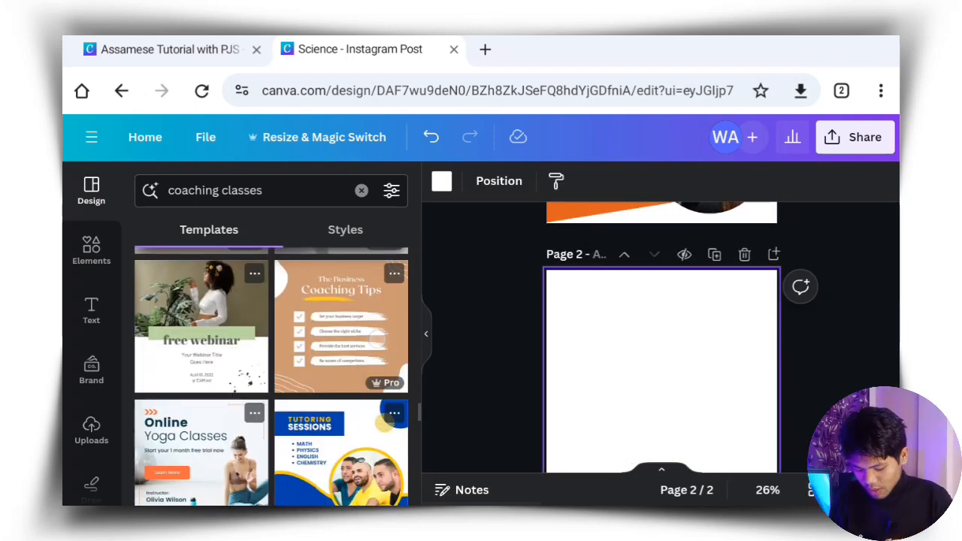
pyautogui.scroll(-1, 272, 376)
pyautogui.scroll(1, 272, 376)
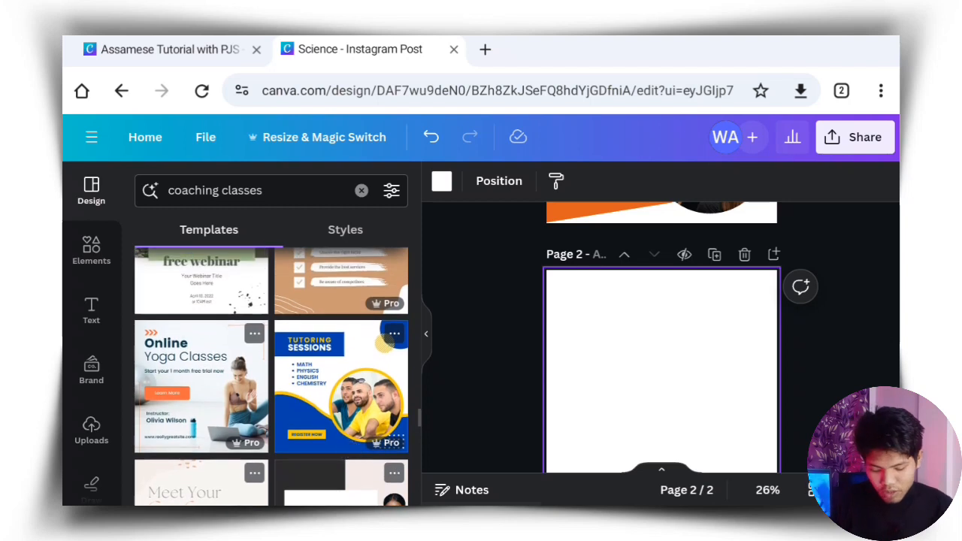
pyautogui.click(343, 387)
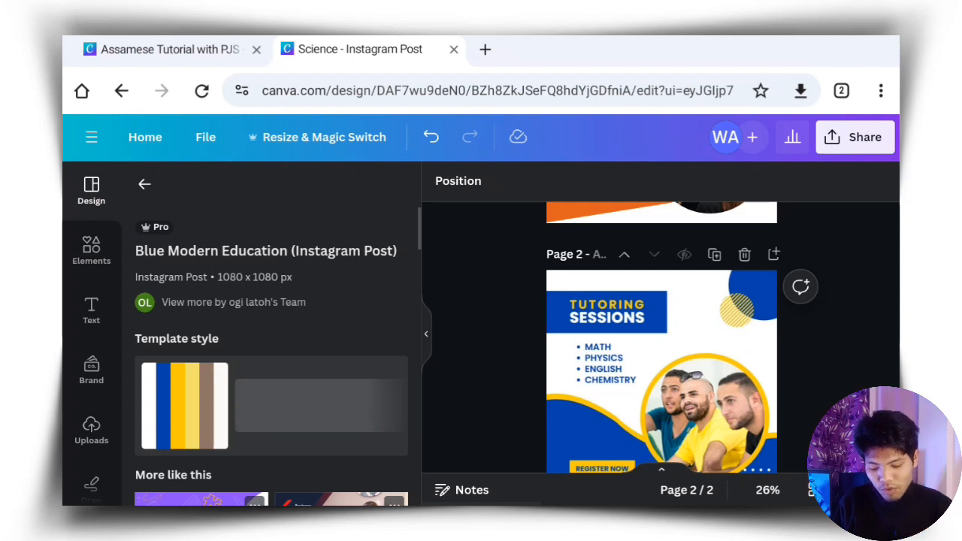
# Move the blue circle from the "Tutoring Sessions" page to the upper-right corner of the science post on page 1.
pyautogui.scroll(5, 662, 339)
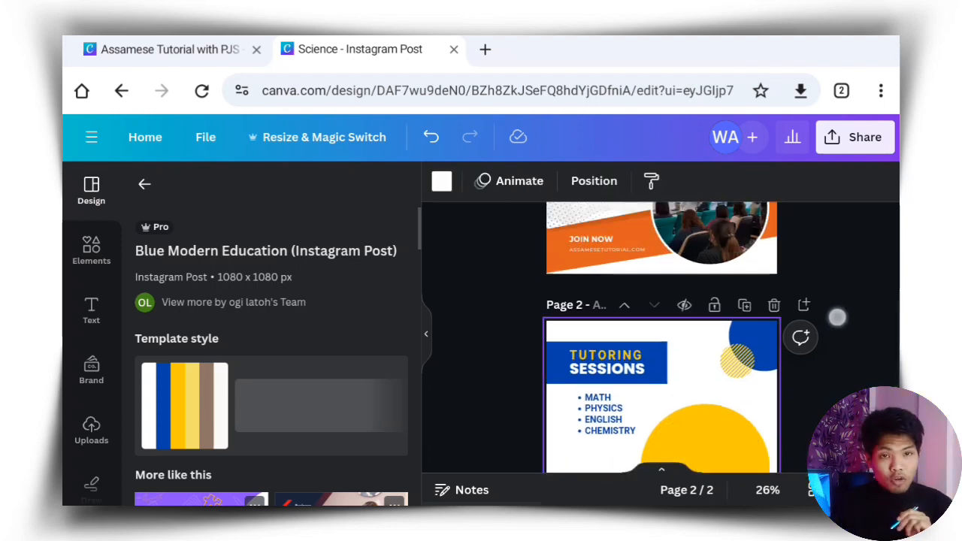
pyautogui.click(618, 285)
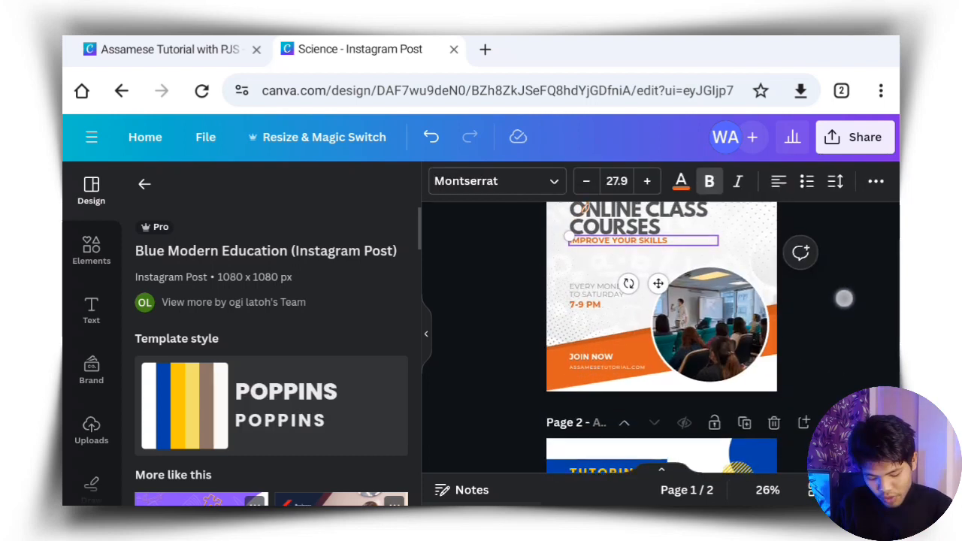
pyautogui.scroll(1, 844, 296)
pyautogui.scroll(-2, 752, 339)
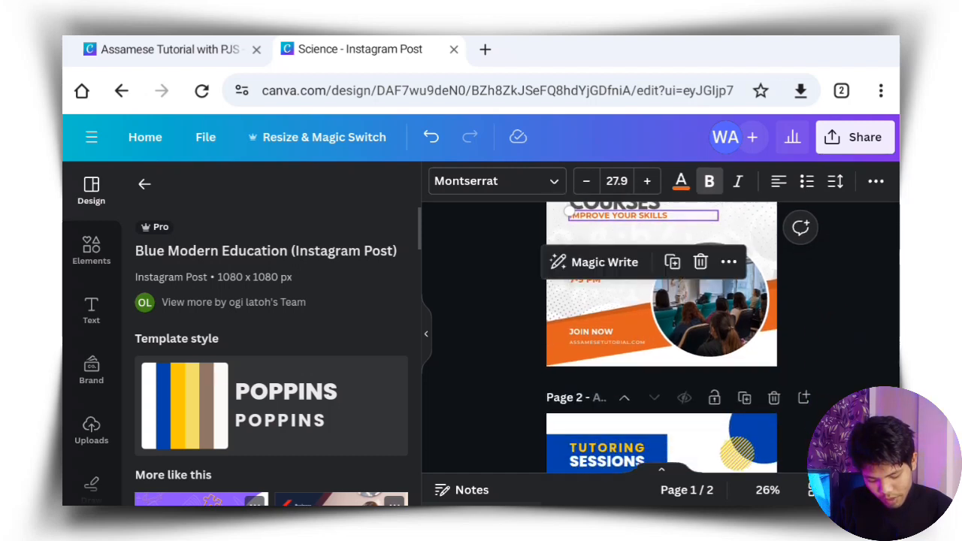
pyautogui.click(759, 433)
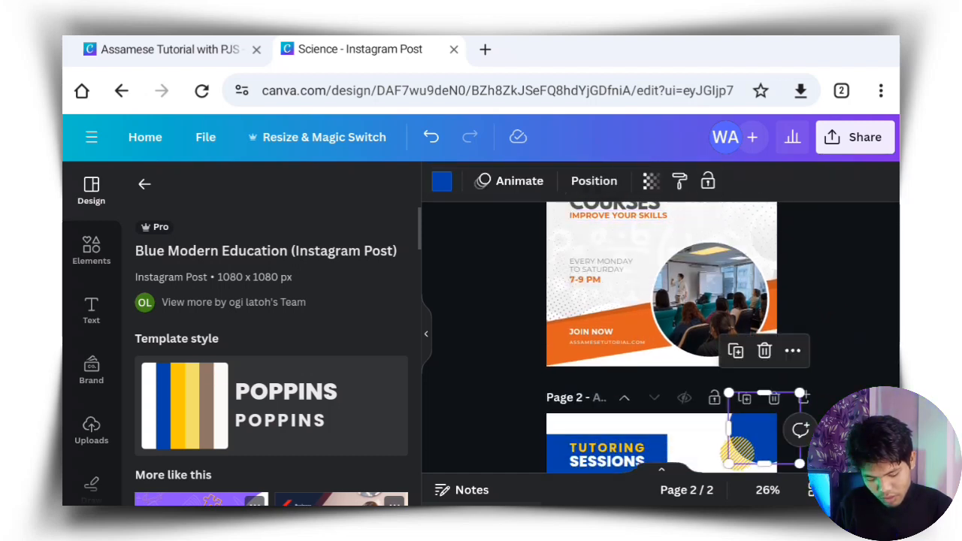
pyautogui.moveTo(771, 436); pyautogui.dragTo(737, 237)
pyautogui.scroll(3, 837, 354)
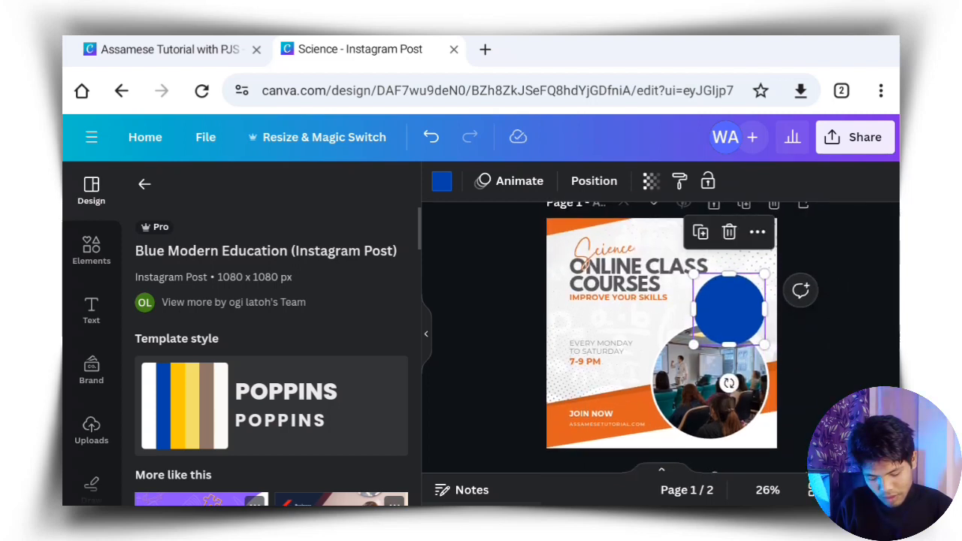
pyautogui.moveTo(730, 339); pyautogui.dragTo(766, 271)
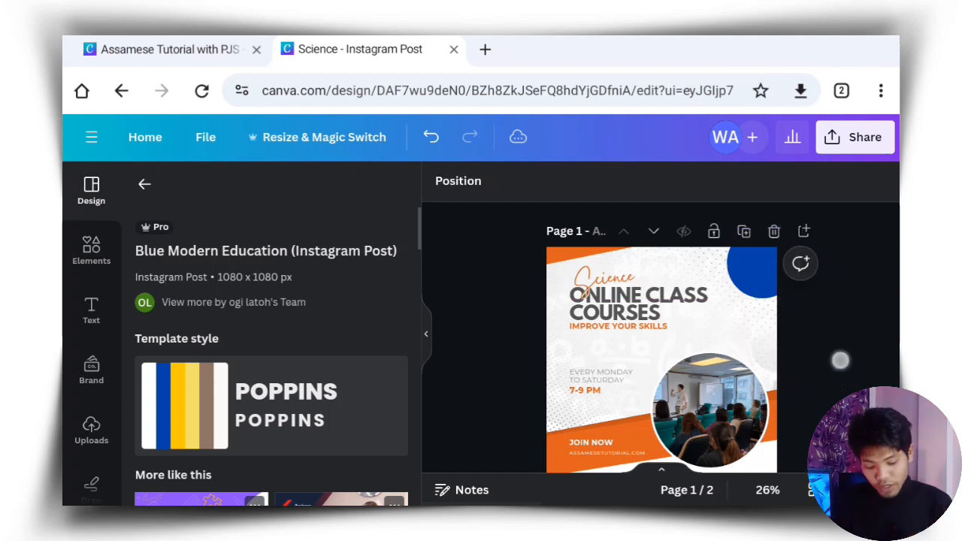
# Move the yellow striped circle from page 2 onto page 1, overlapping the lower-left edge of the blue circle.
pyautogui.scroll(-2, 842, 289)
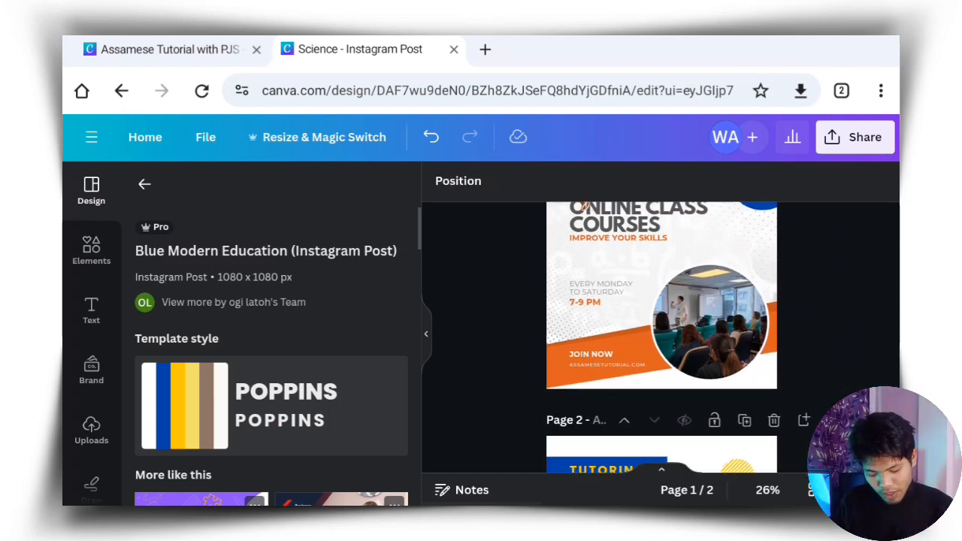
pyautogui.scroll(-2, 834, 338)
pyautogui.click(737, 365)
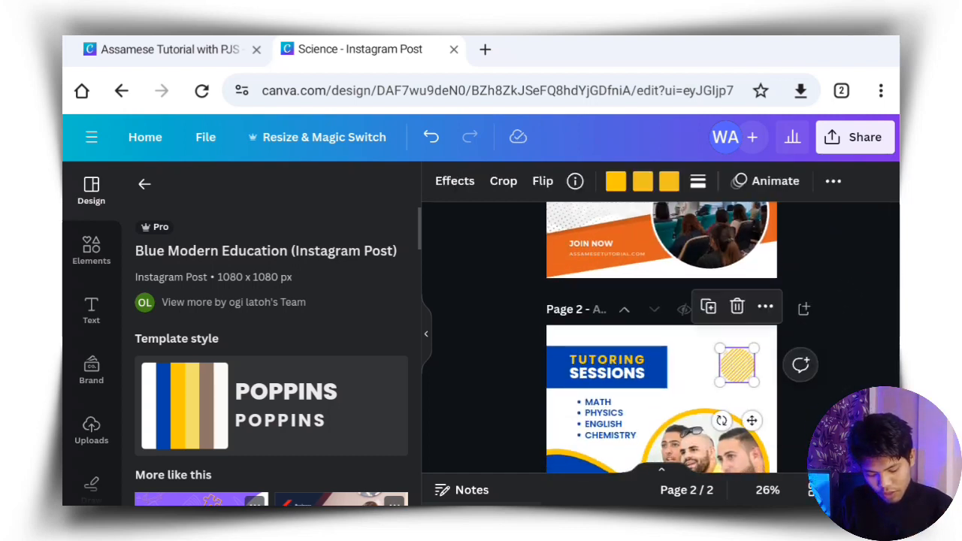
pyautogui.moveTo(737, 364); pyautogui.dragTo(722, 353)
pyautogui.click(723, 356)
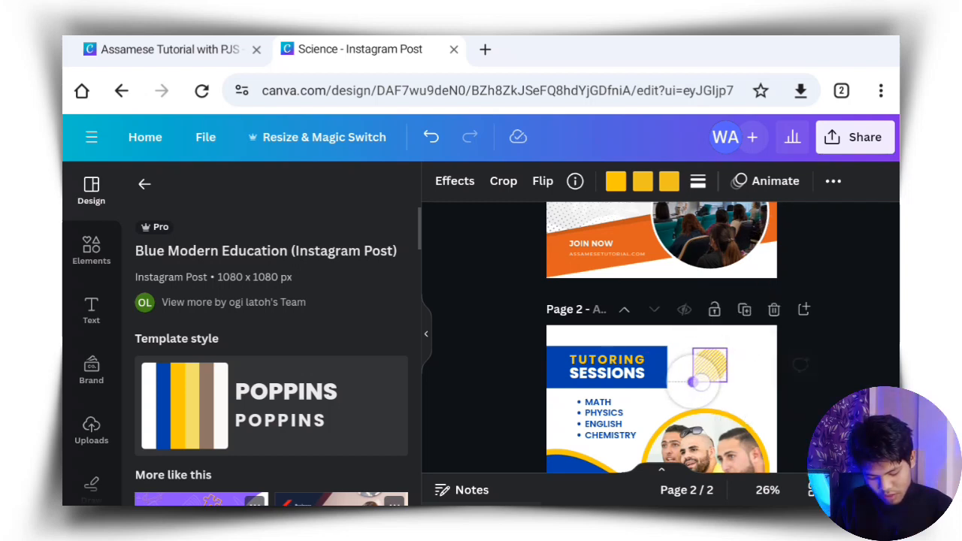
pyautogui.moveTo(724, 357); pyautogui.dragTo(698, 353)
pyautogui.moveTo(756, 259); pyautogui.dragTo(756, 346)
pyautogui.moveTo(713, 369); pyautogui.dragTo(643, 216)
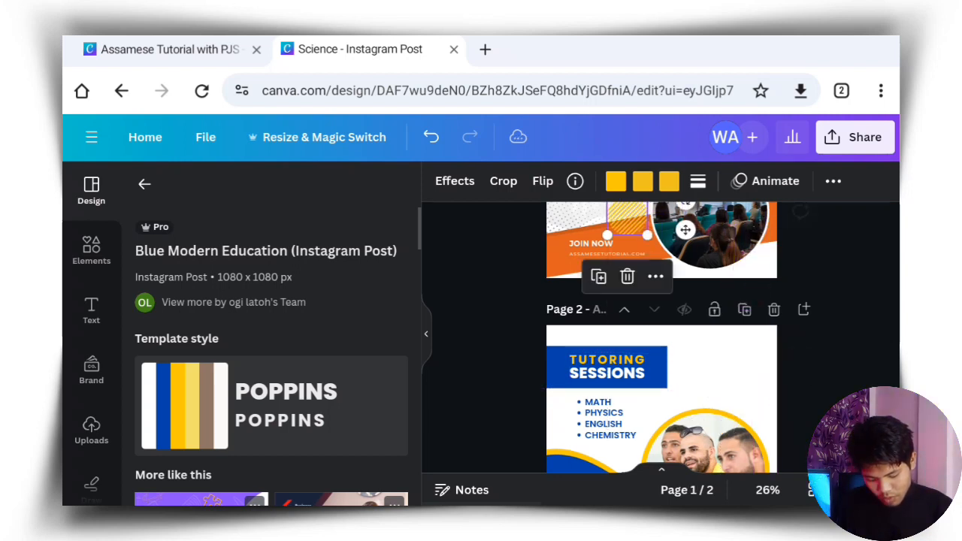
pyautogui.scroll(2, 855, 253)
pyautogui.moveTo(626, 369); pyautogui.dragTo(739, 235)
pyautogui.scroll(2, 859, 326)
pyautogui.click(830, 337)
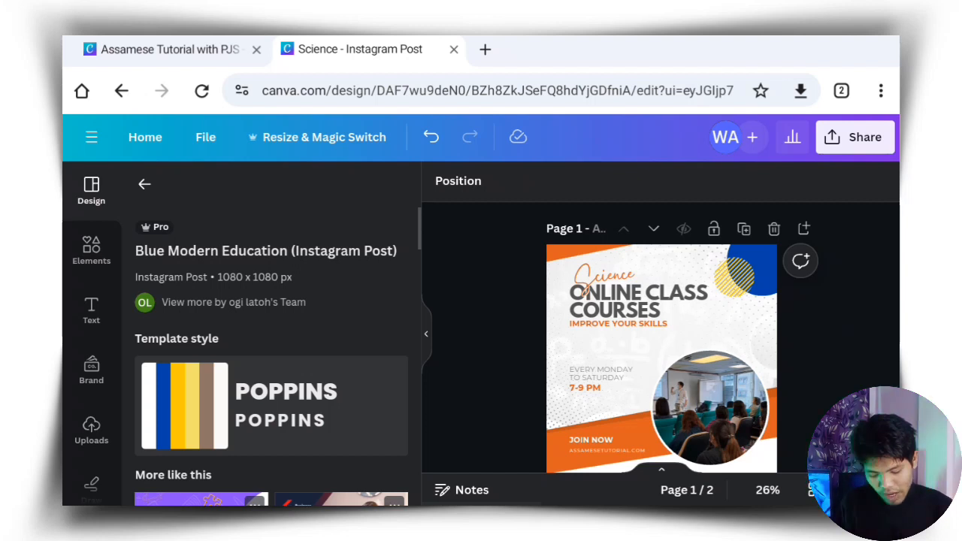
# Delete the second page with the "Tutoring Sessions" template.
pyautogui.scroll(-5, 830, 335)
pyautogui.click(774, 334)
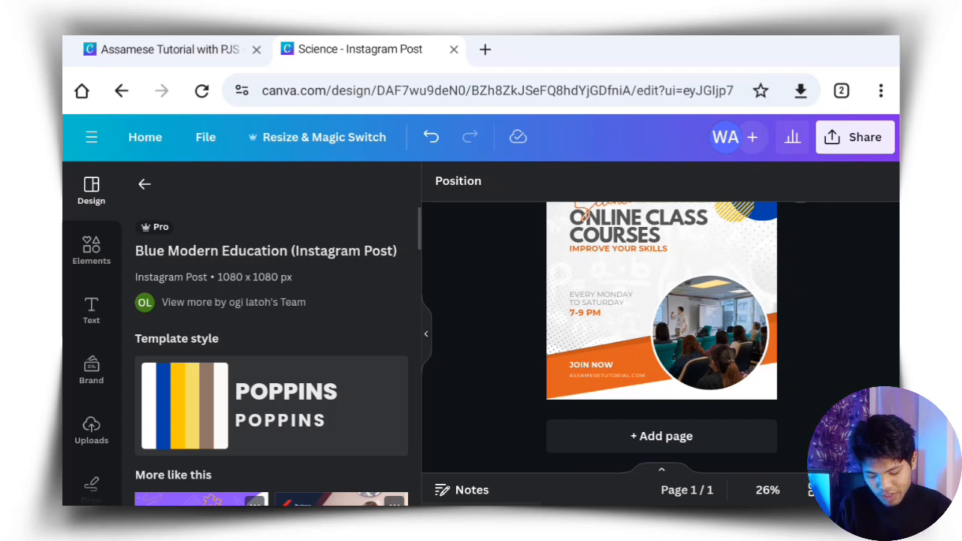
pyautogui.scroll(2, 833, 383)
pyautogui.scroll(4, 799, 362)
# Review the science post from the corner circles down to the photo and website line.
pyautogui.scroll(-5, 799, 362)
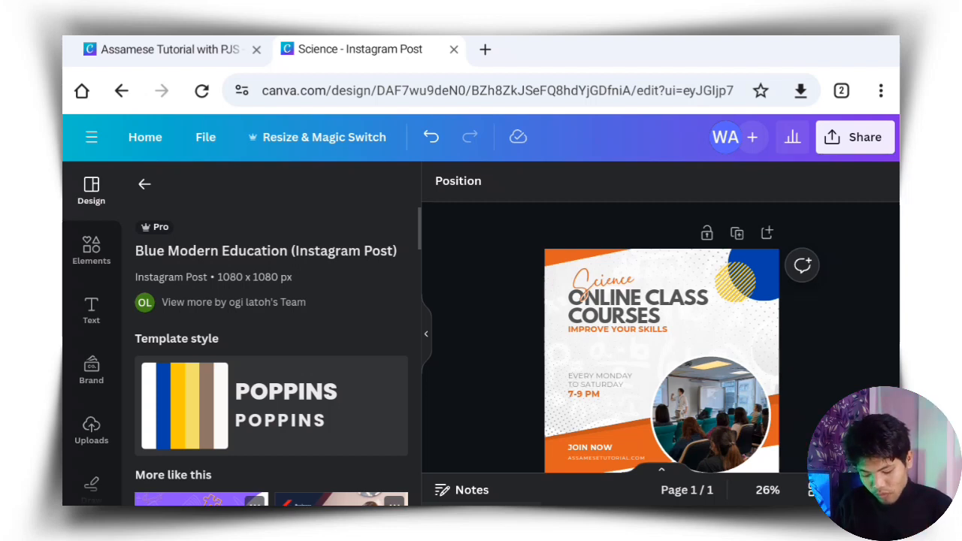
pyautogui.scroll(-2, 830, 373)
pyautogui.scroll(2, 836, 296)
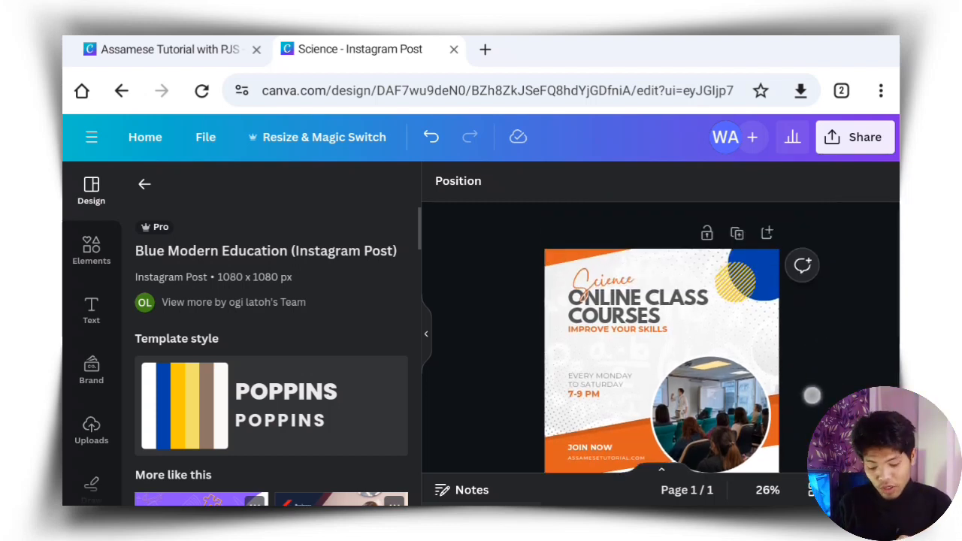
pyautogui.scroll(-2, 819, 341)
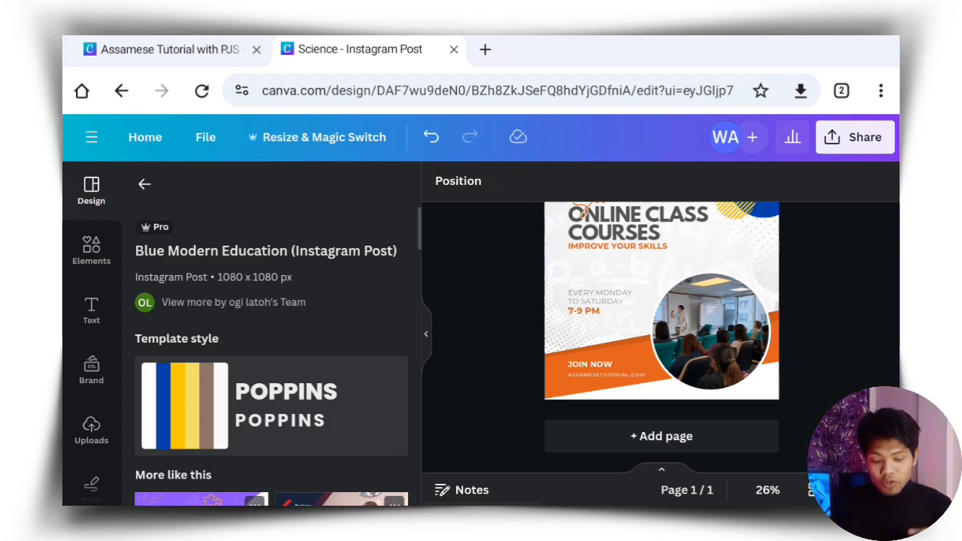
pyautogui.scroll(2, 831, 288)
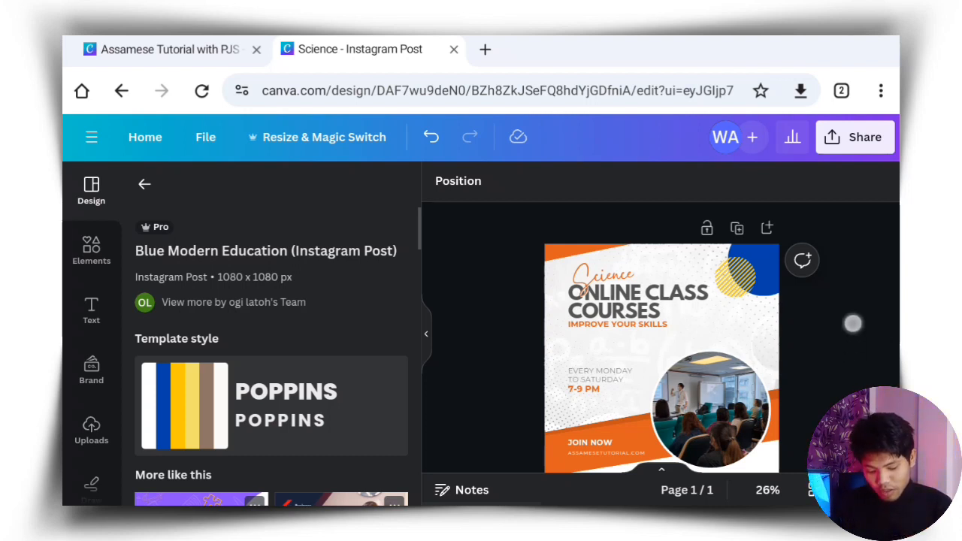
pyautogui.scroll(-1, 852, 336)
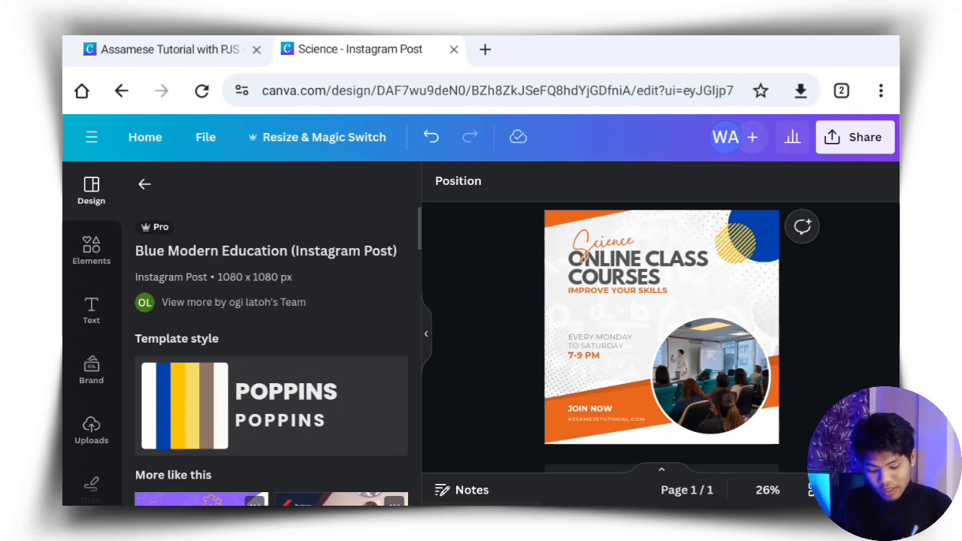
pyautogui.scroll(1, 842, 342)
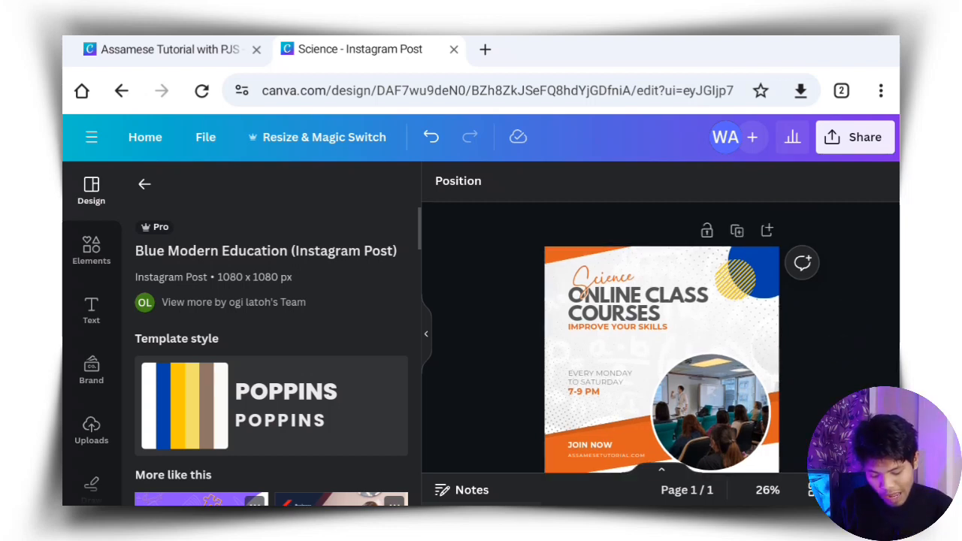
pyautogui.scroll(-2, 831, 309)
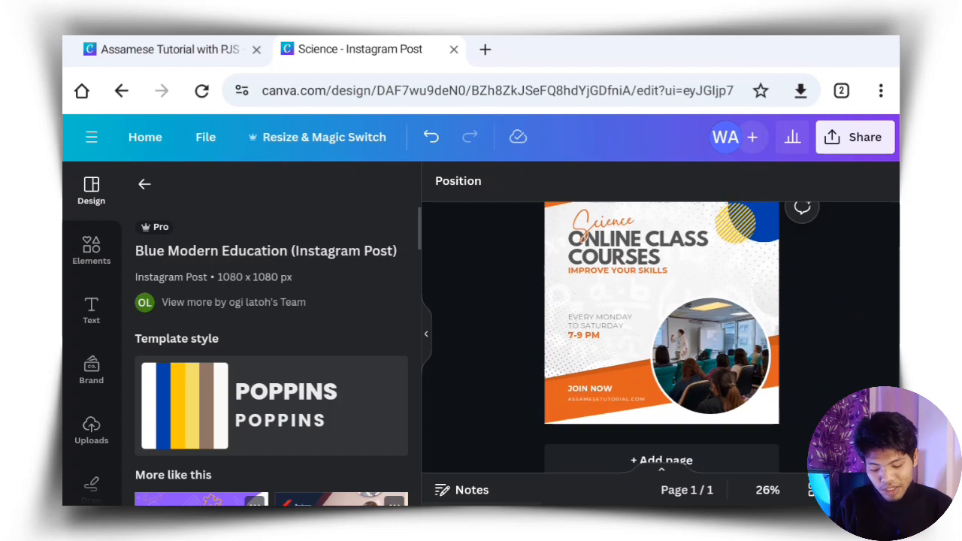
pyautogui.scroll(2, 838, 351)
pyautogui.scroll(-1, 829, 346)
pyautogui.scroll(1, 832, 348)
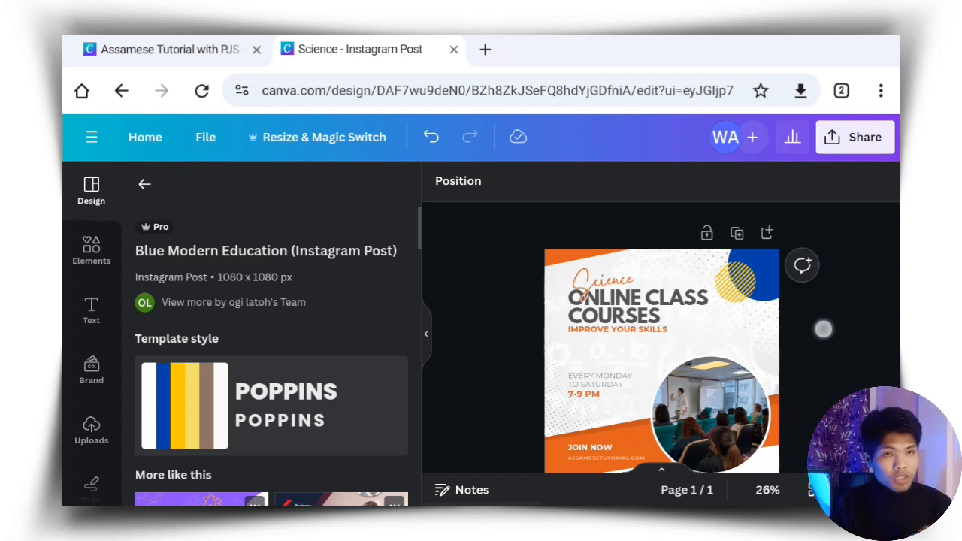
# Recolor the blue corner circle with the dark orange from the document colors and deselect it.
pyautogui.scroll(-1, 827, 331)
pyautogui.click(761, 267)
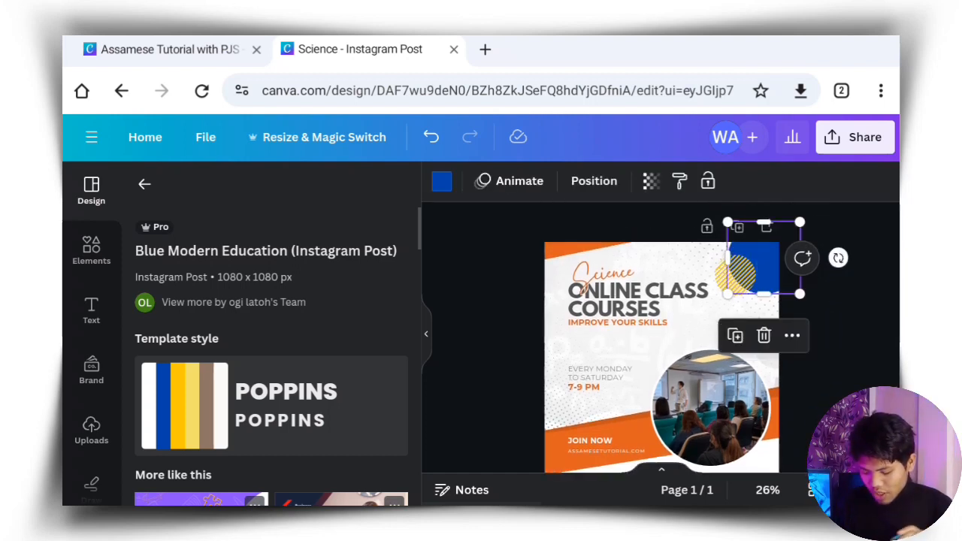
pyautogui.click(441, 181)
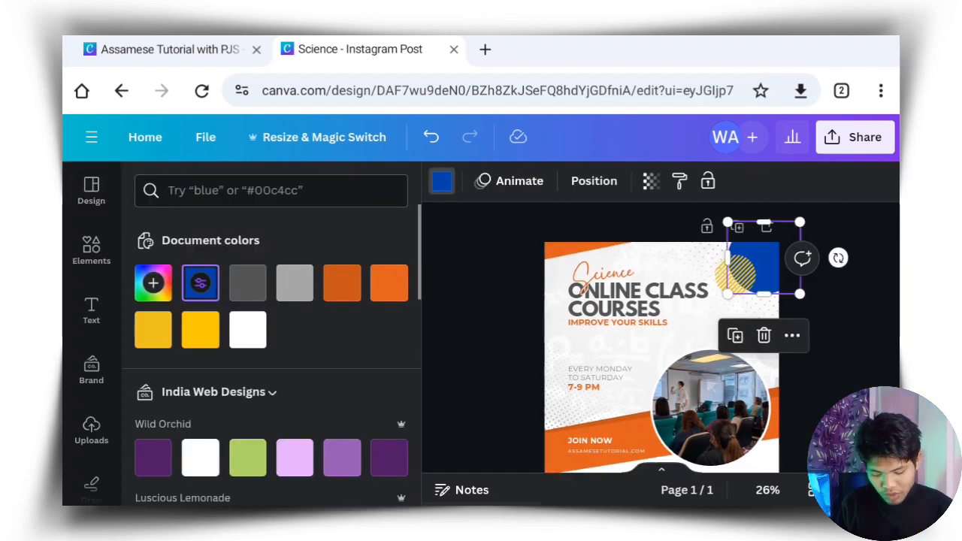
pyautogui.click(342, 283)
pyautogui.click(843, 336)
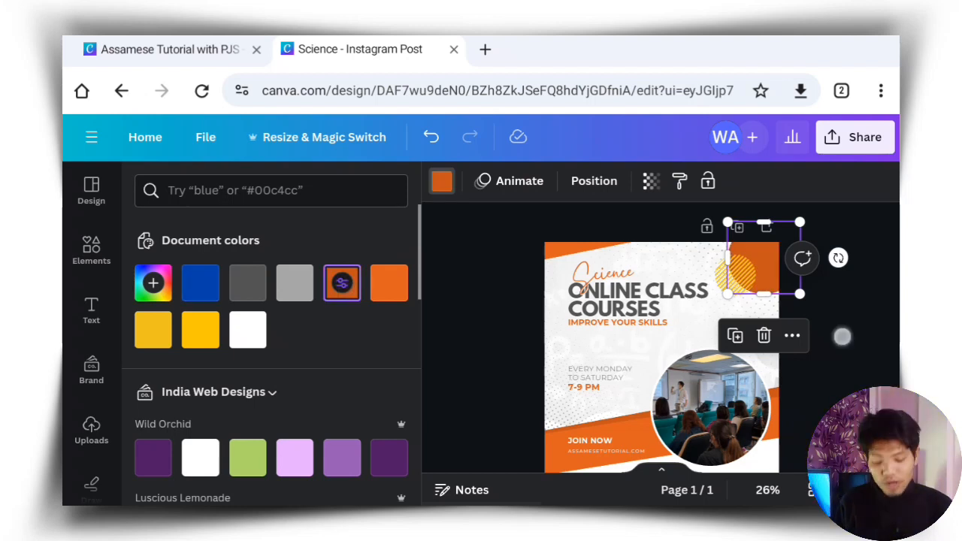
pyautogui.click(859, 343)
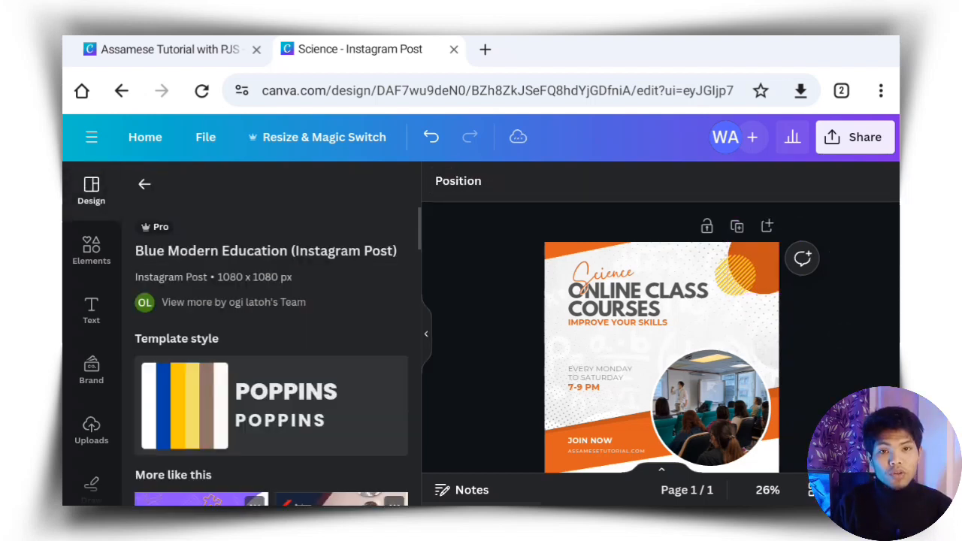
# Review the science post from the recolored corner circle and yellow striped circle down to the photo and website line.
pyautogui.scroll(-1, 855, 266)
pyautogui.scroll(1, 850, 301)
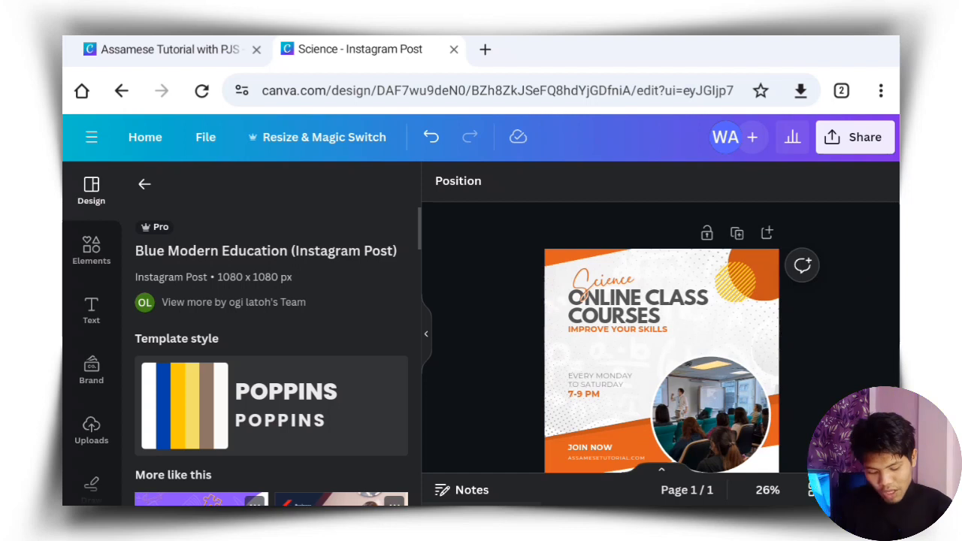
pyautogui.scroll(-1, 812, 354)
pyautogui.scroll(1, 810, 293)
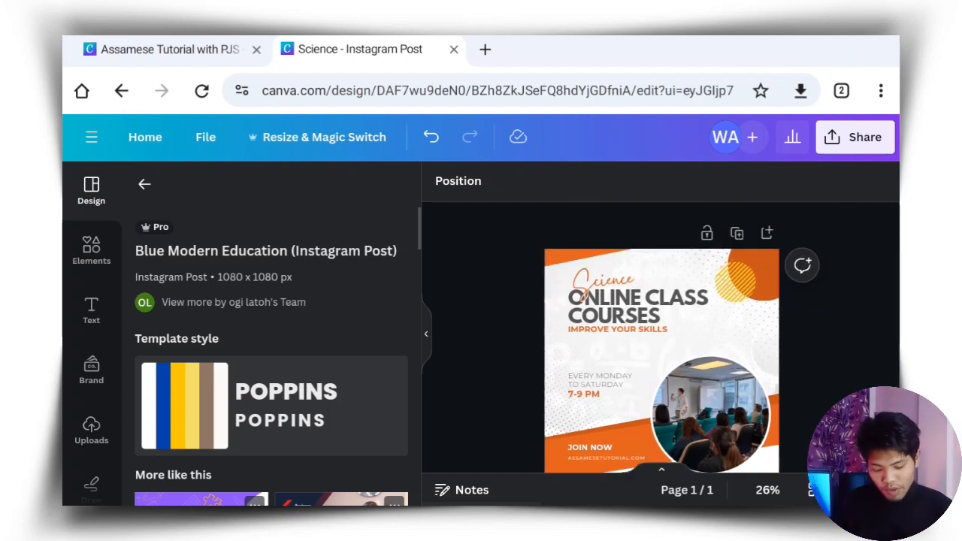
pyautogui.click(740, 288)
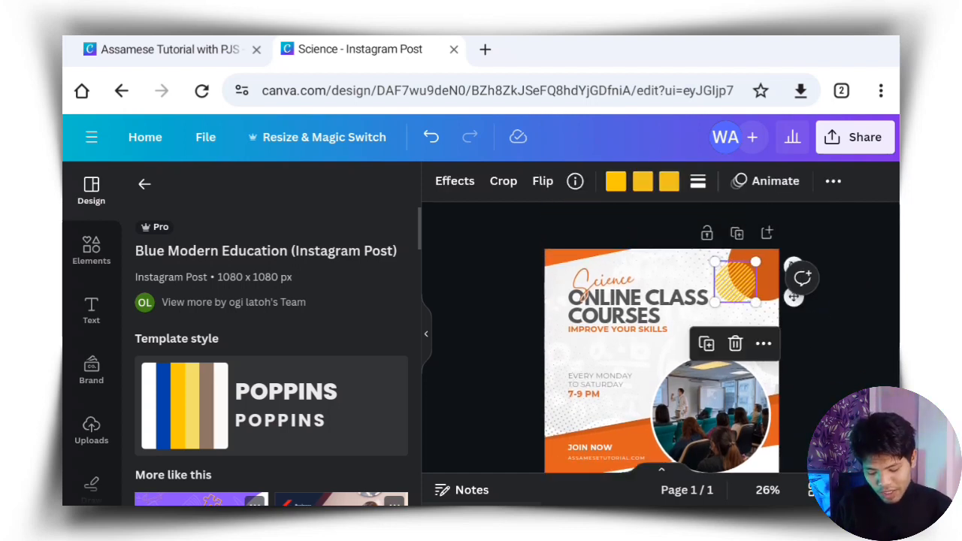
pyautogui.click(835, 356)
pyautogui.scroll(-1, 817, 289)
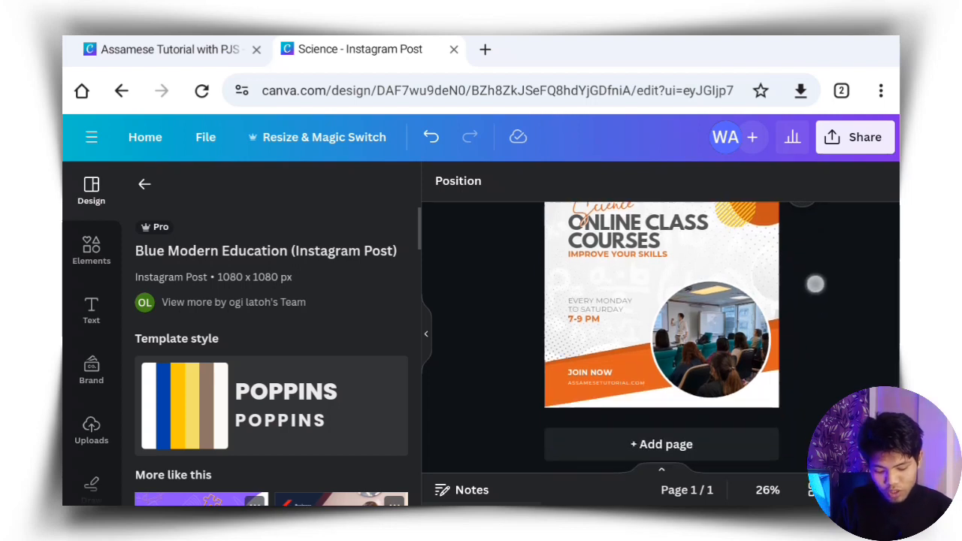
pyautogui.scroll(1, 817, 287)
pyautogui.scroll(-1, 826, 325)
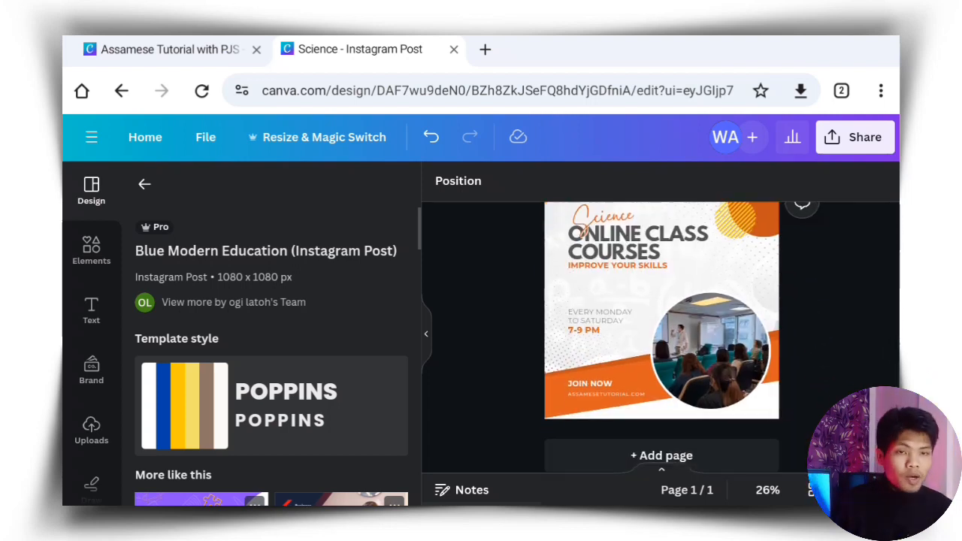
pyautogui.scroll(1, 834, 346)
pyautogui.scroll(-1, 832, 371)
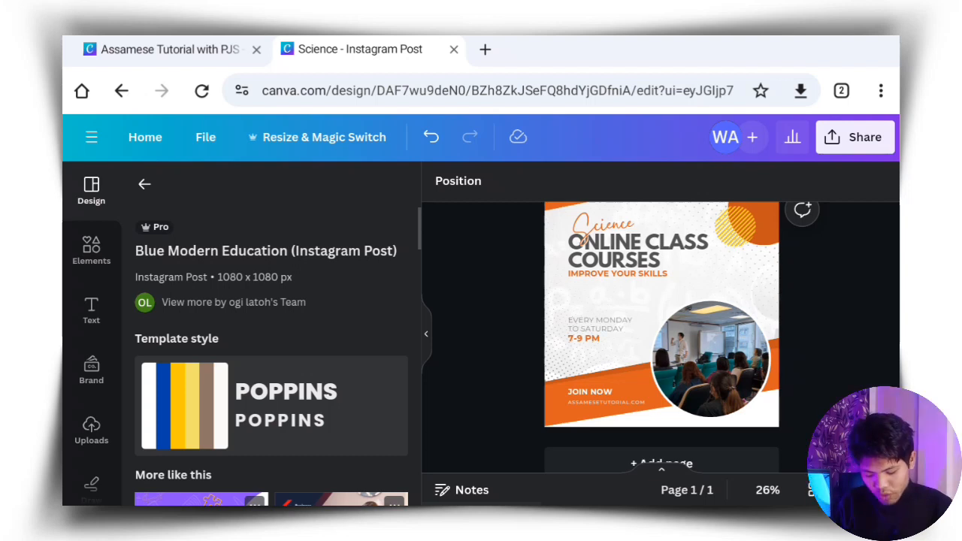
pyautogui.scroll(-1, 829, 321)
pyautogui.scroll(1, 825, 339)
pyautogui.scroll(-1, 825, 343)
pyautogui.scroll(1, 824, 268)
pyautogui.scroll(-2, 833, 350)
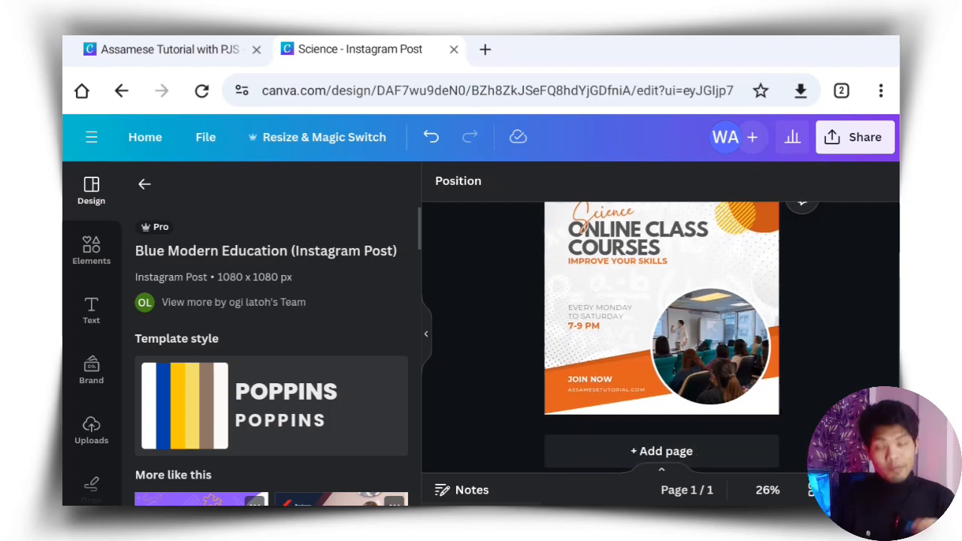
pyautogui.scroll(2, 825, 278)
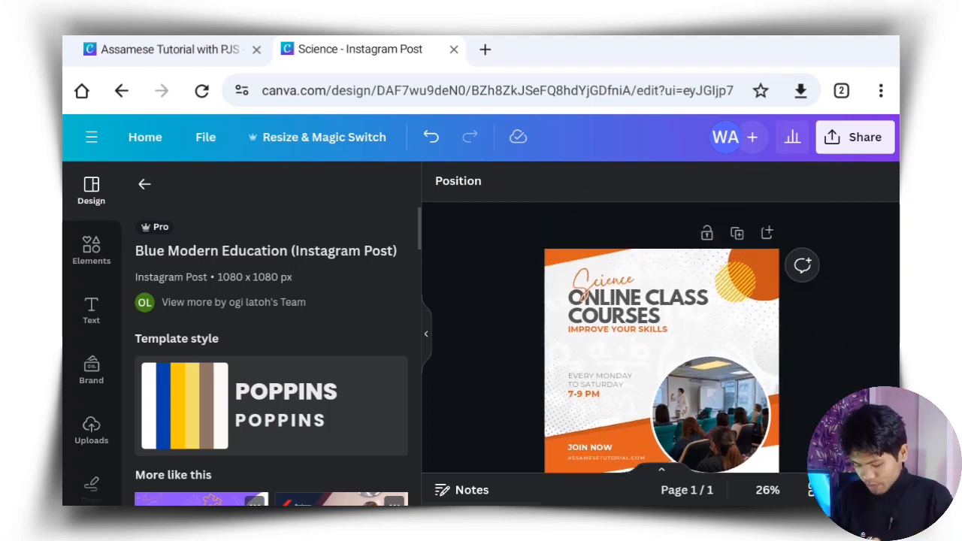
# Search the elements library for "Live class" and limit the results to graphics.
pyautogui.click(91, 229)
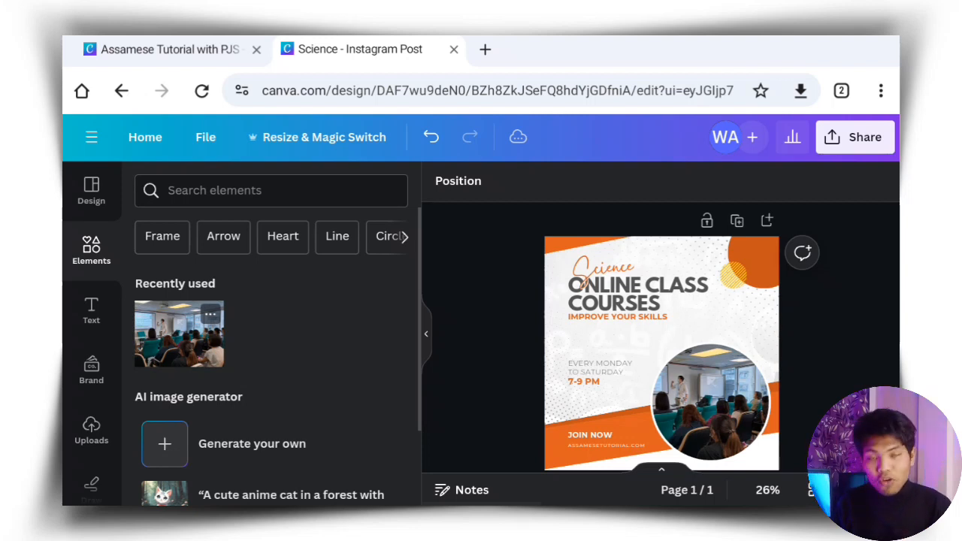
pyautogui.click(272, 193)
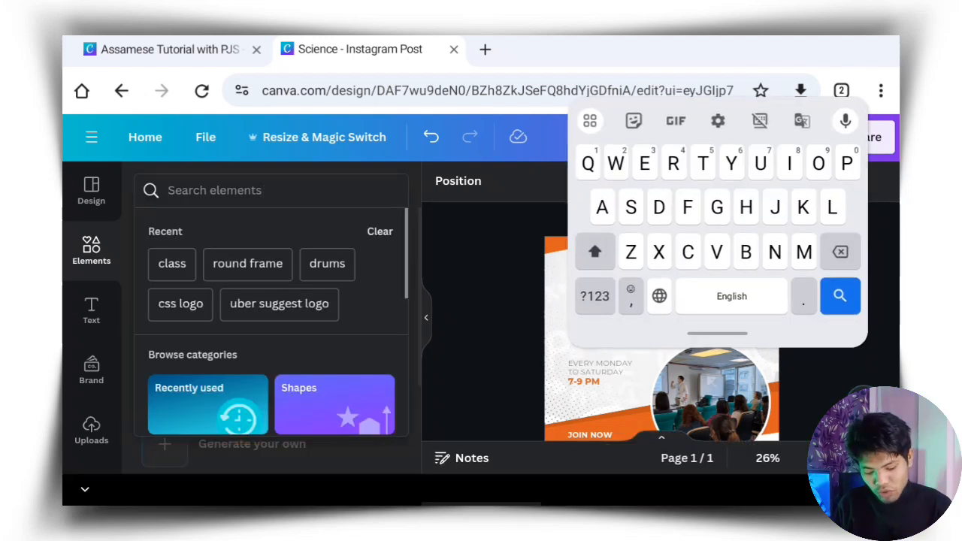
pyautogui.write('L')
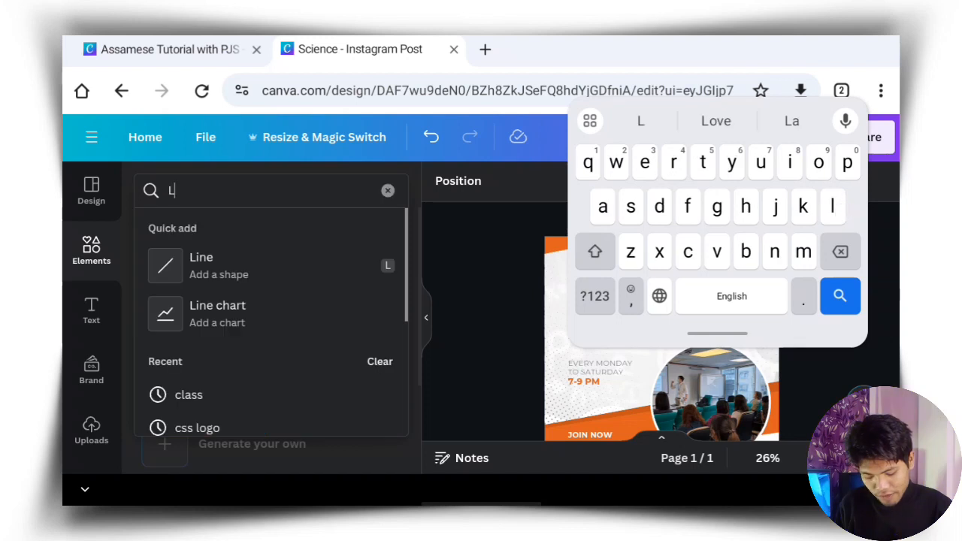
pyautogui.write('ive ')
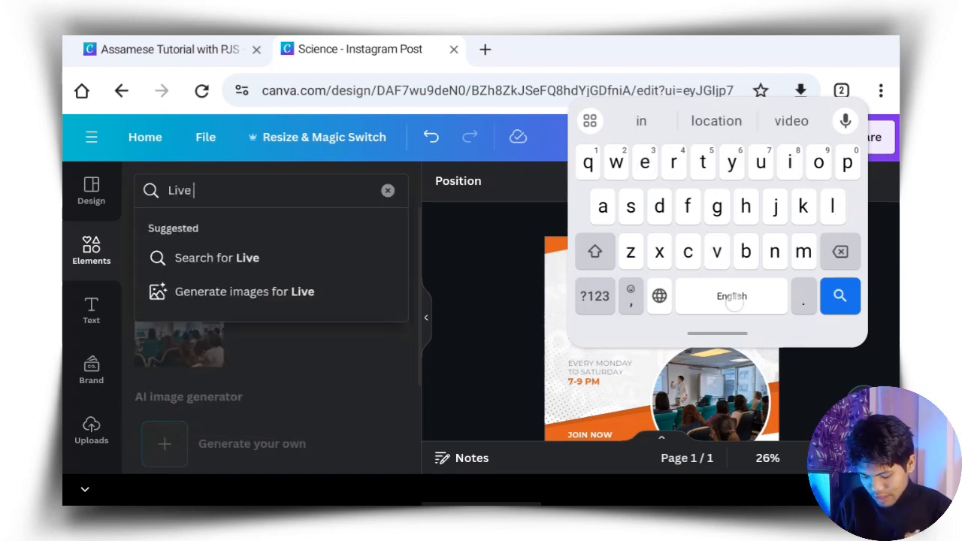
pyautogui.write('class')
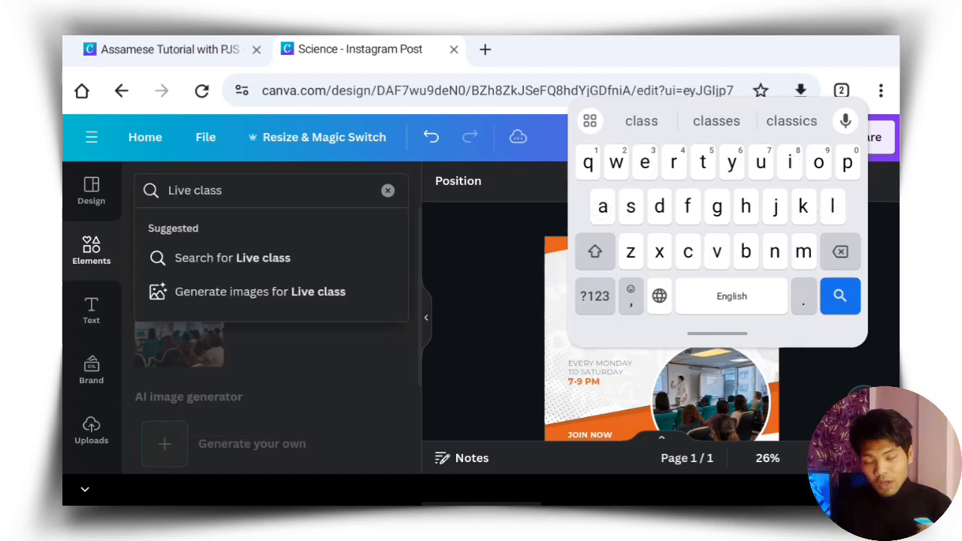
pyautogui.press('Return')
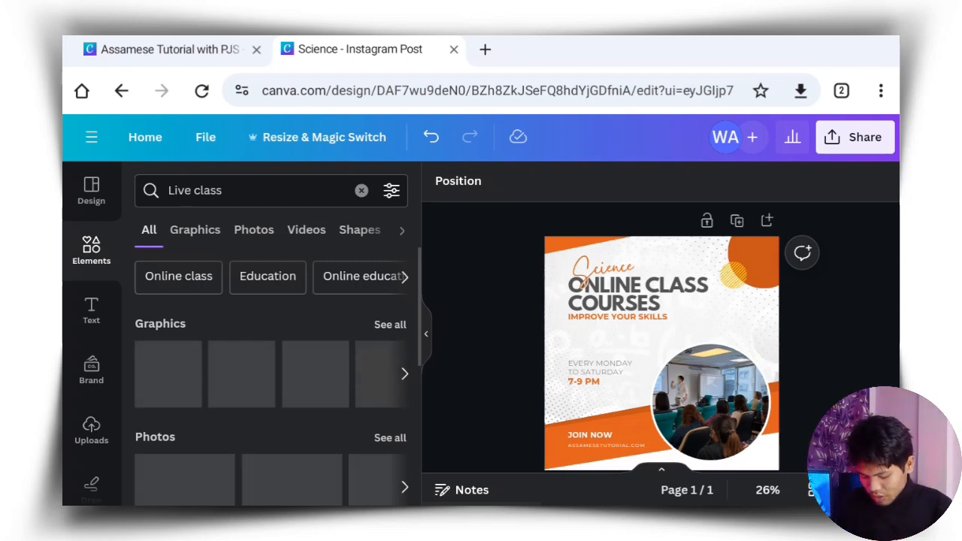
pyautogui.click(197, 231)
# Add the red LIVE badge with the round white play icon, shrunk to fit over the post's dark orange corner circle.
pyautogui.scroll(-1, 354, 363)
pyautogui.scroll(1, 356, 381)
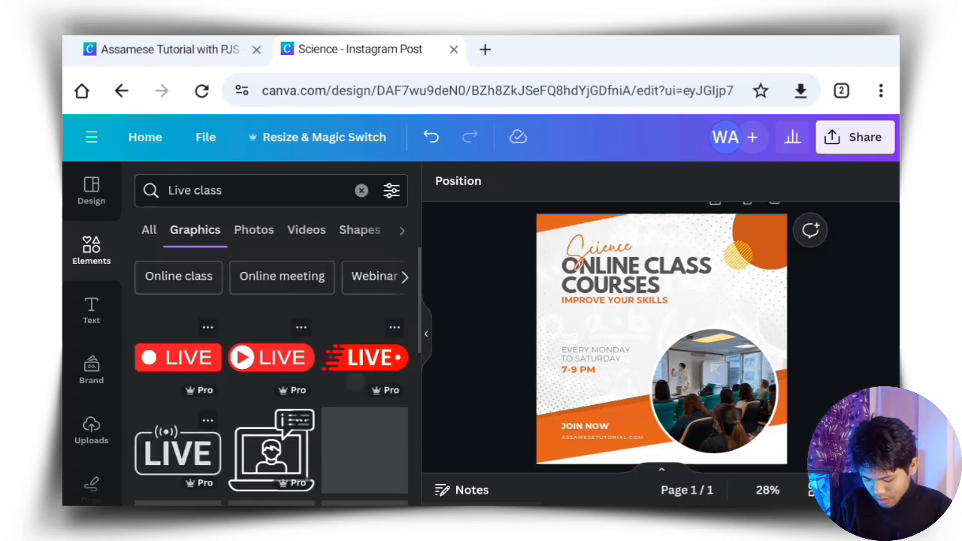
pyautogui.scroll(-1, 376, 350)
pyautogui.scroll(1, 376, 350)
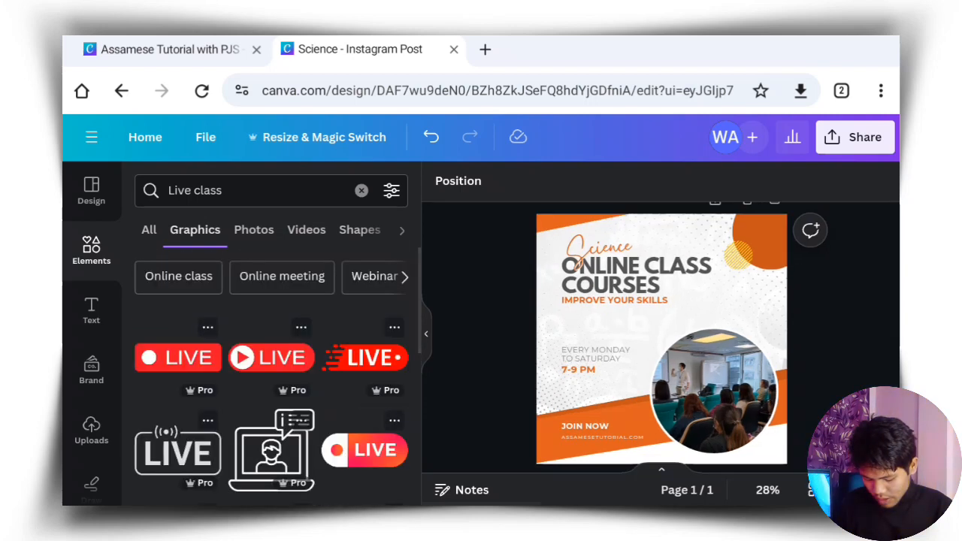
pyautogui.scroll(-2, 339, 400)
pyautogui.scroll(-3, 272, 378)
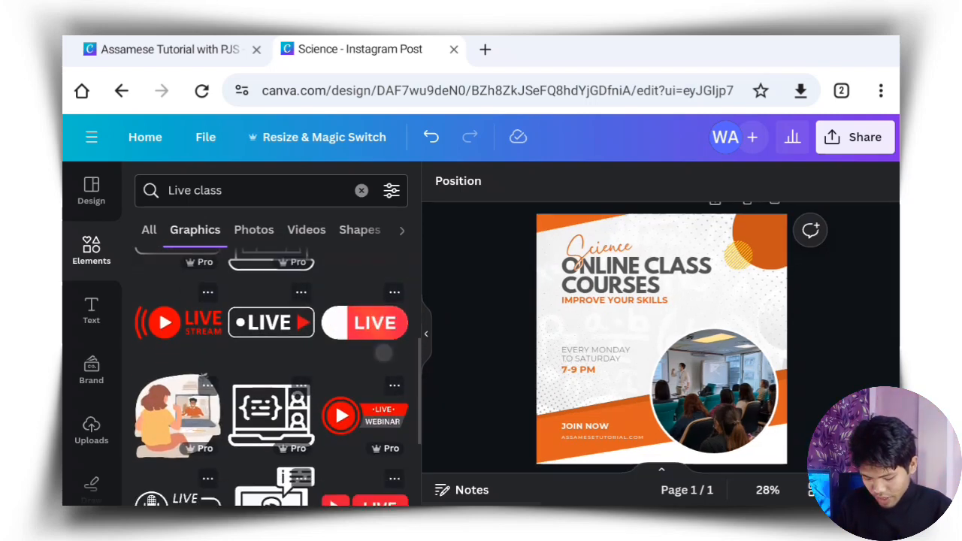
pyautogui.scroll(-4, 346, 361)
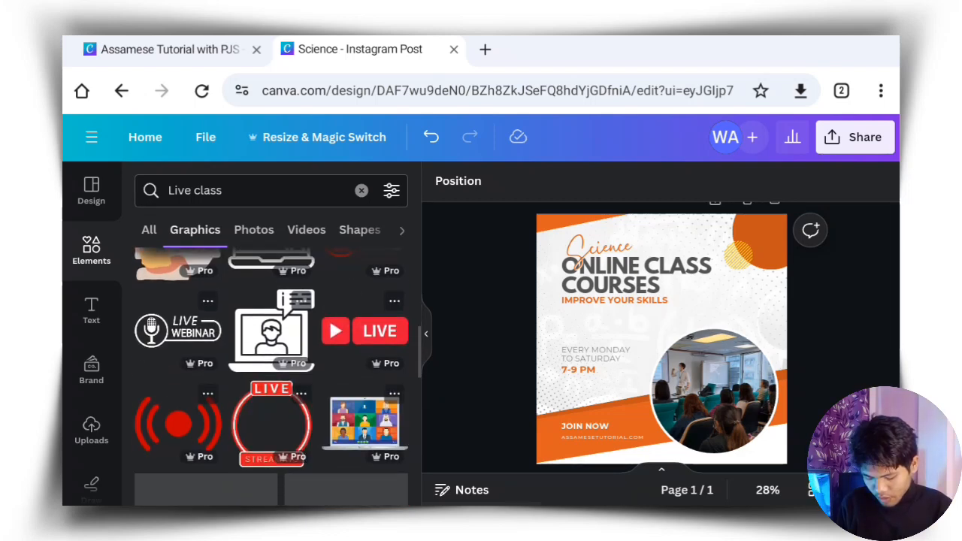
pyautogui.scroll(4, 350, 451)
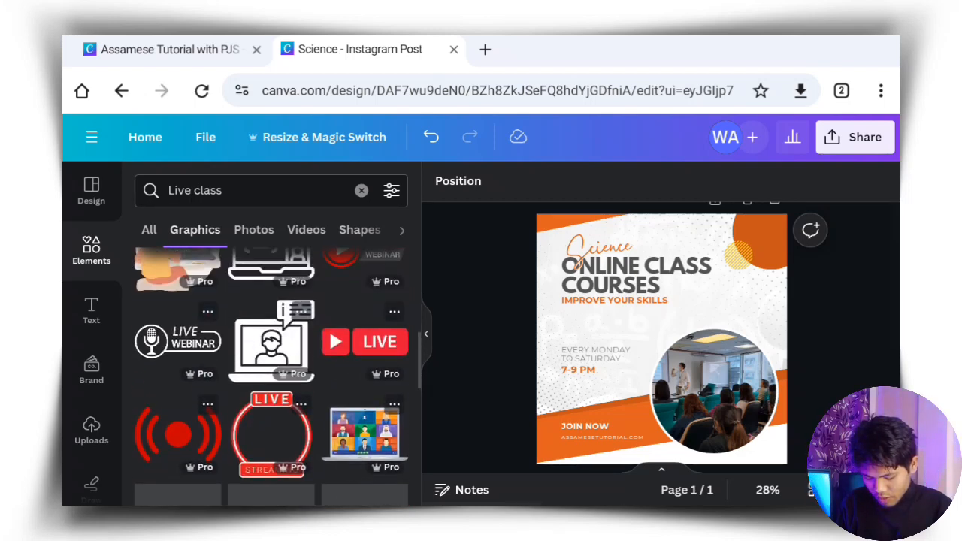
pyautogui.scroll(3, 272, 376)
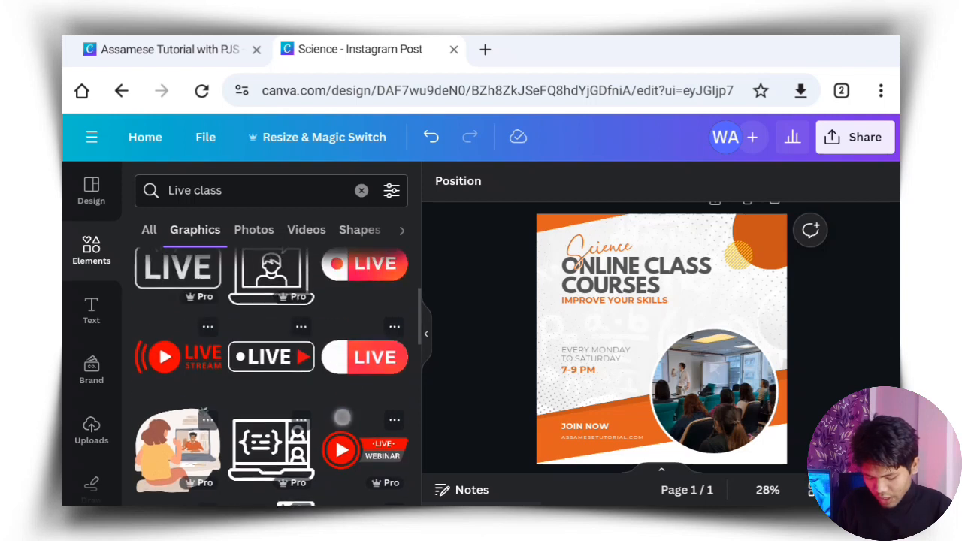
pyautogui.scroll(1, 369, 405)
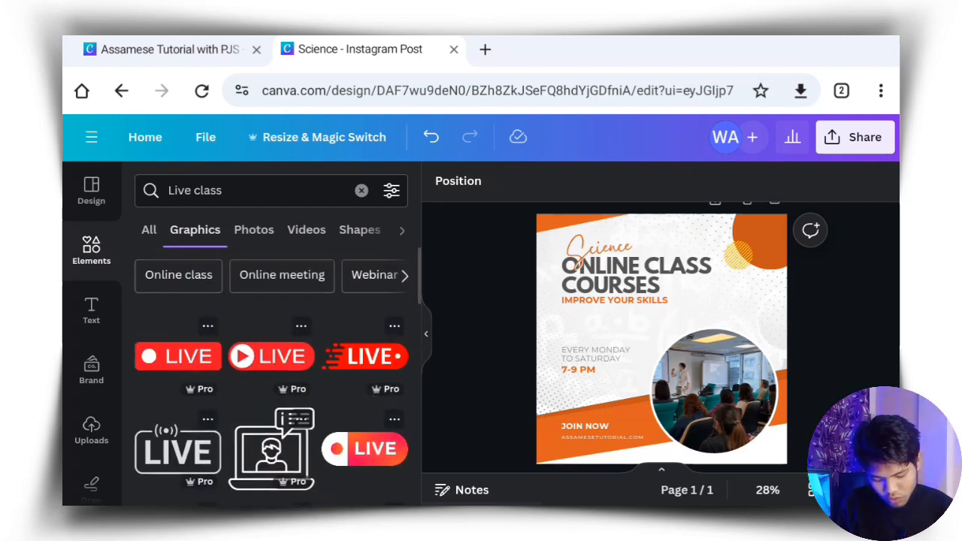
pyautogui.click(284, 368)
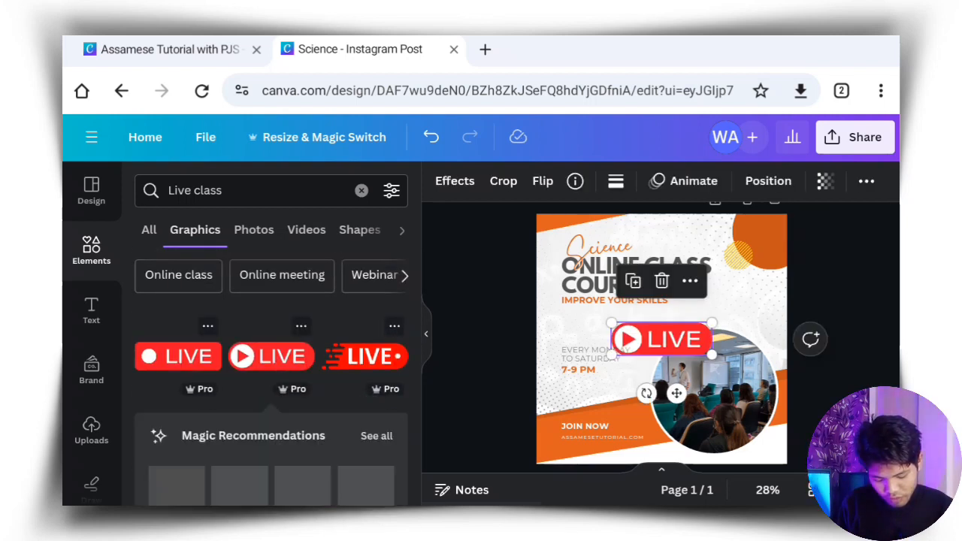
pyautogui.moveTo(712, 355); pyautogui.dragTo(660, 338)
pyautogui.moveTo(650, 376); pyautogui.dragTo(783, 282)
pyautogui.click(850, 305)
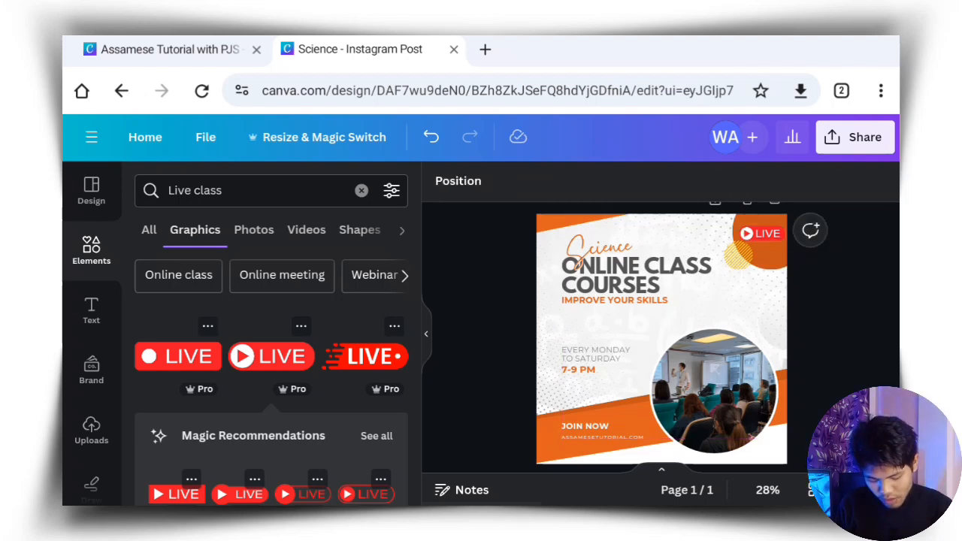
pyautogui.click(770, 233)
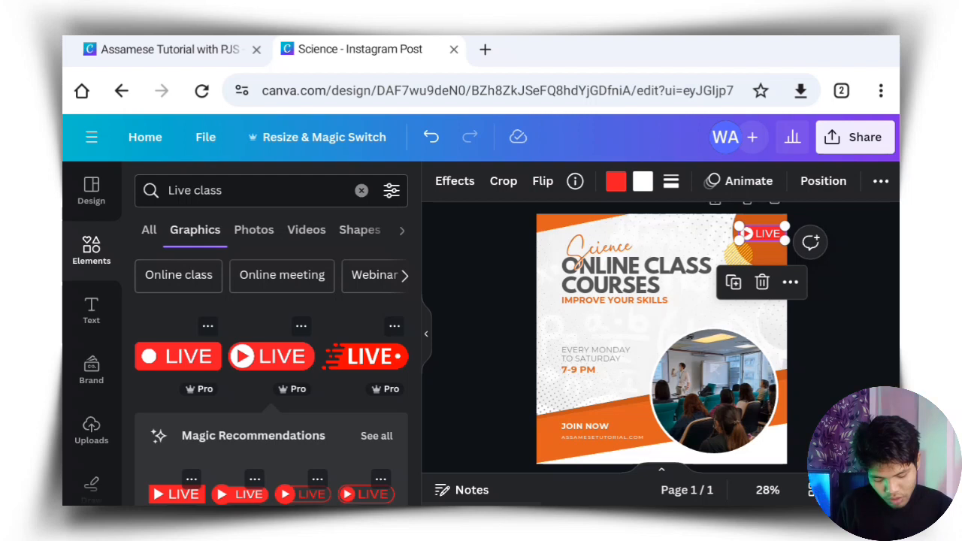
pyautogui.click(830, 303)
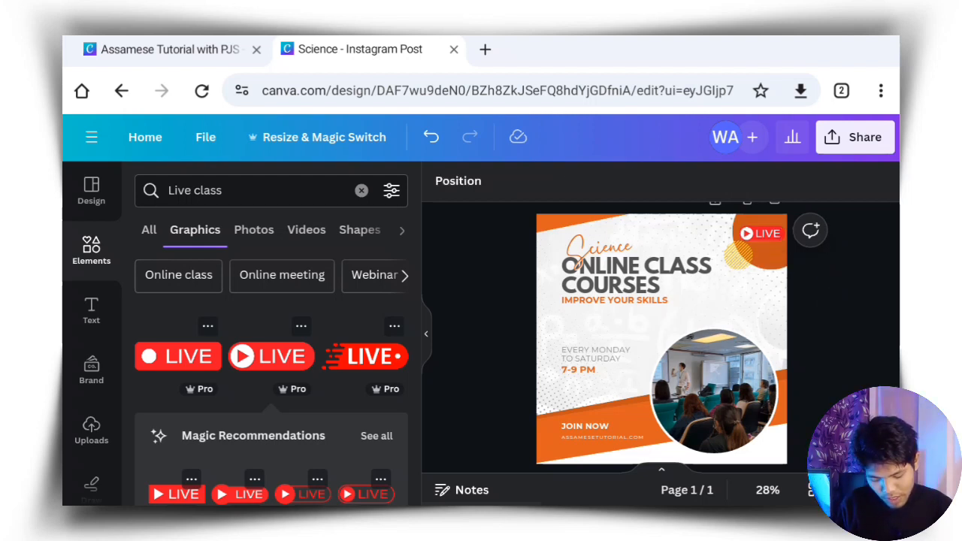
pyautogui.click(767, 233)
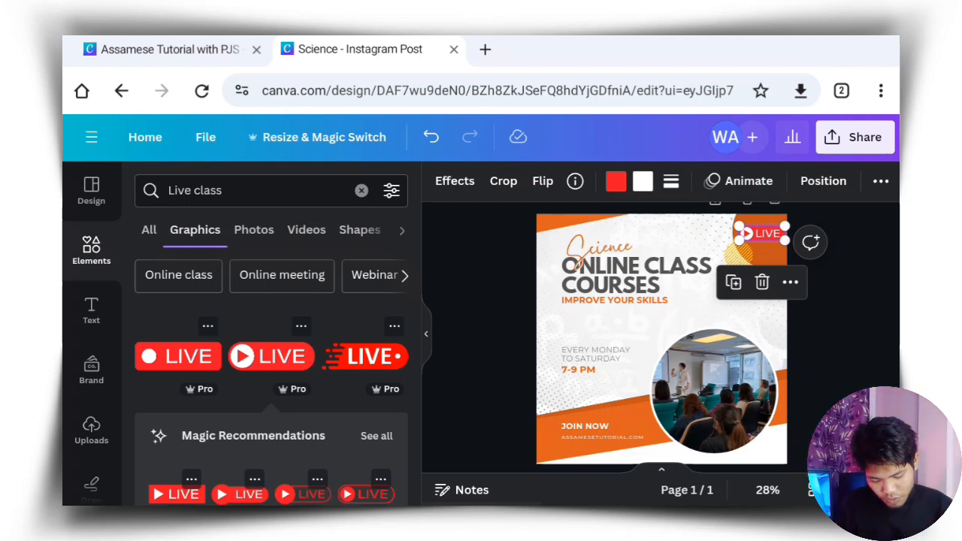
pyautogui.click(847, 309)
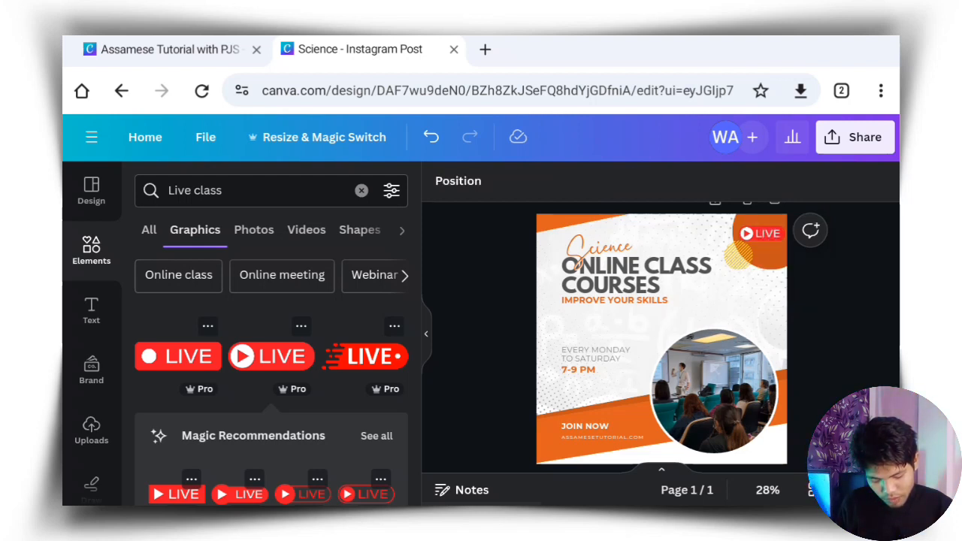
pyautogui.scroll(1, 770, 231)
pyautogui.scroll(-1, 774, 292)
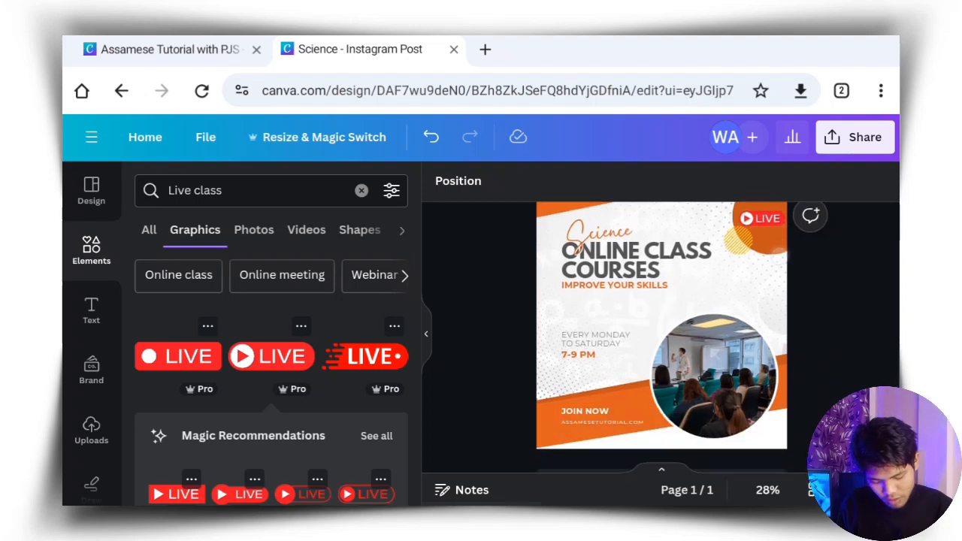
# Move the LIVE badge to the post's lower-right corner beside the round photo and shrink it slightly, leaving a small margin.
pyautogui.click(767, 219)
pyautogui.moveTo(745, 217); pyautogui.dragTo(769, 455)
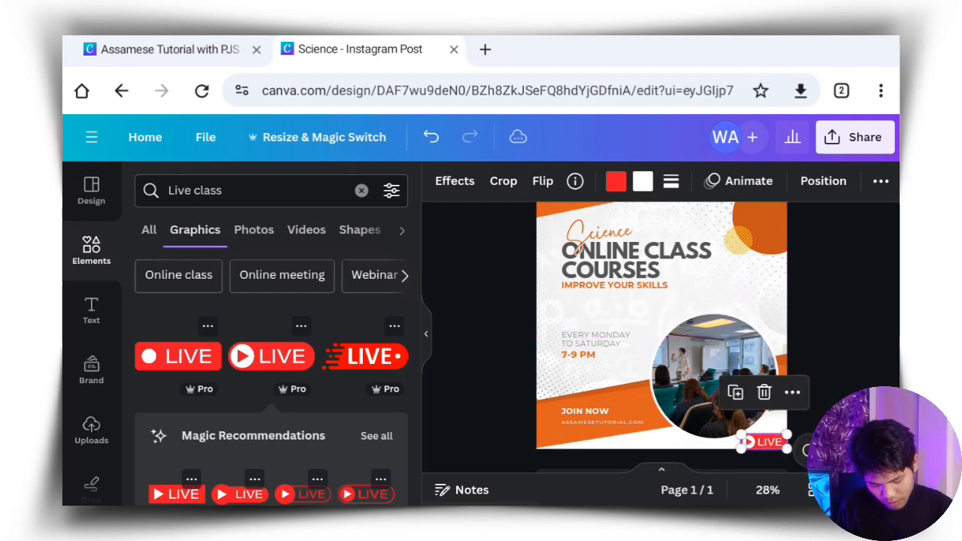
pyautogui.click(850, 361)
pyautogui.click(768, 441)
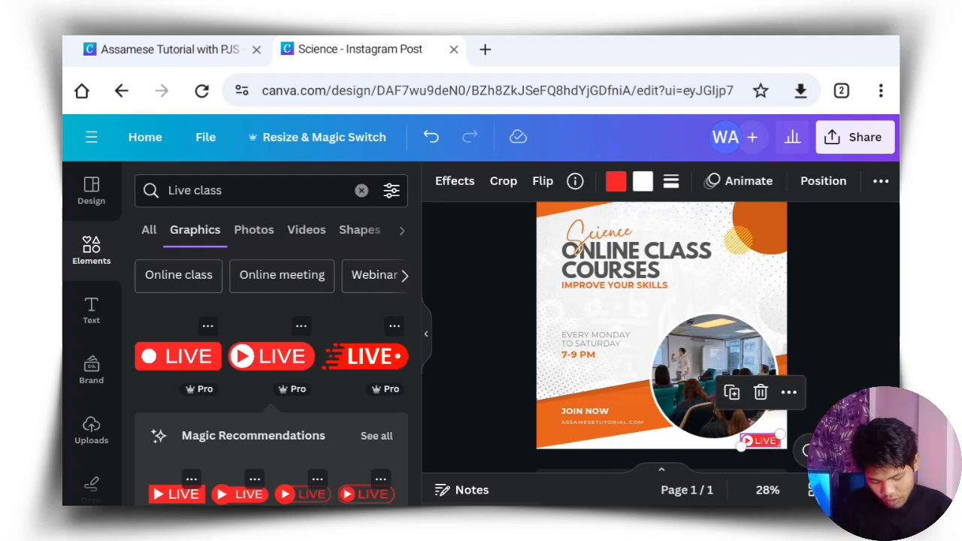
pyautogui.scroll(-1, 703, 353)
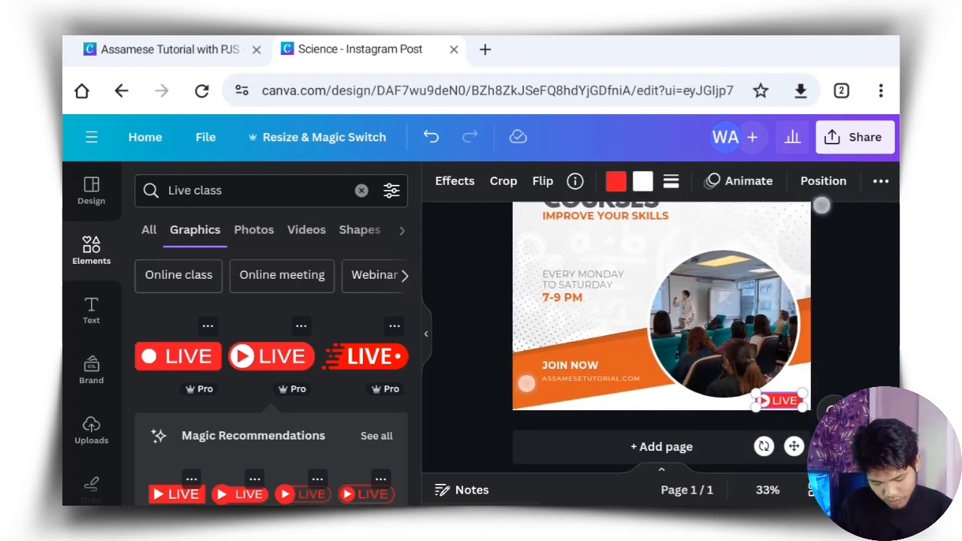
pyautogui.moveTo(792, 435); pyautogui.dragTo(799, 422)
pyautogui.click(865, 331)
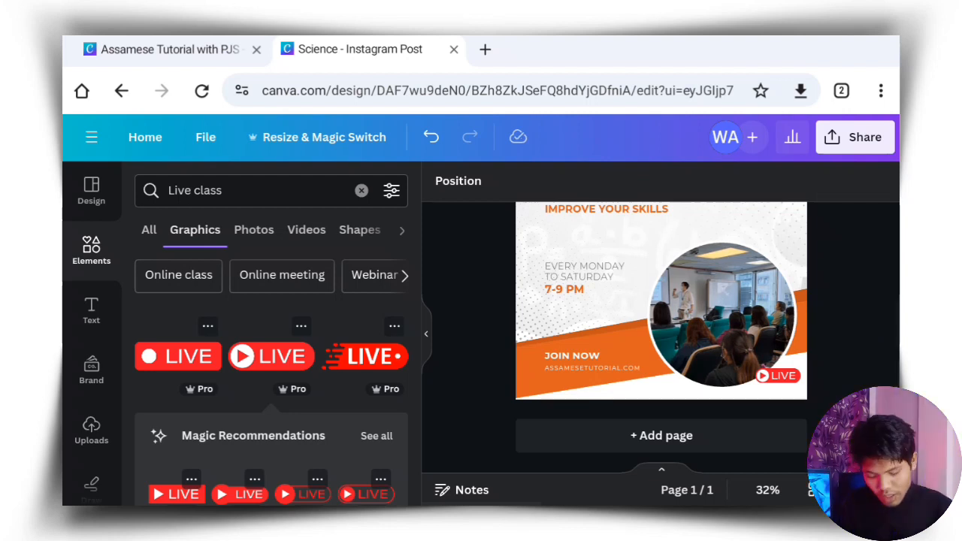
# Check the finished science post from its headline down to the LIVE badge and browse the other Live class graphics.
pyautogui.scroll(3, 842, 279)
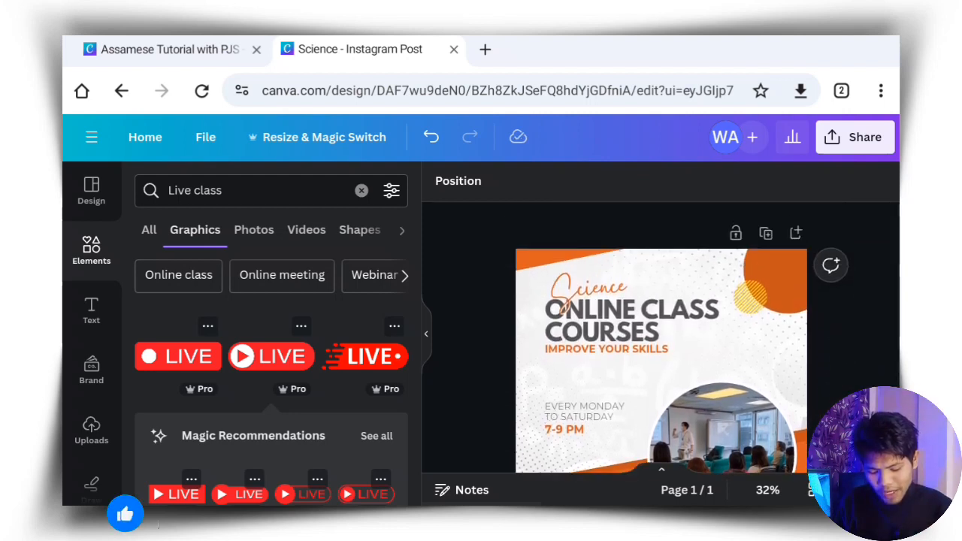
pyautogui.scroll(-3, 661, 339)
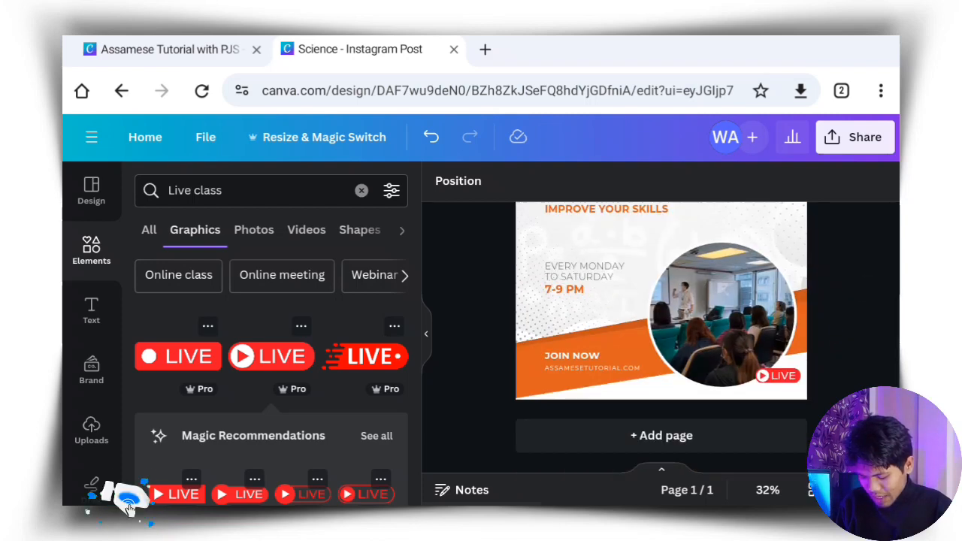
pyautogui.scroll(-4, 270, 376)
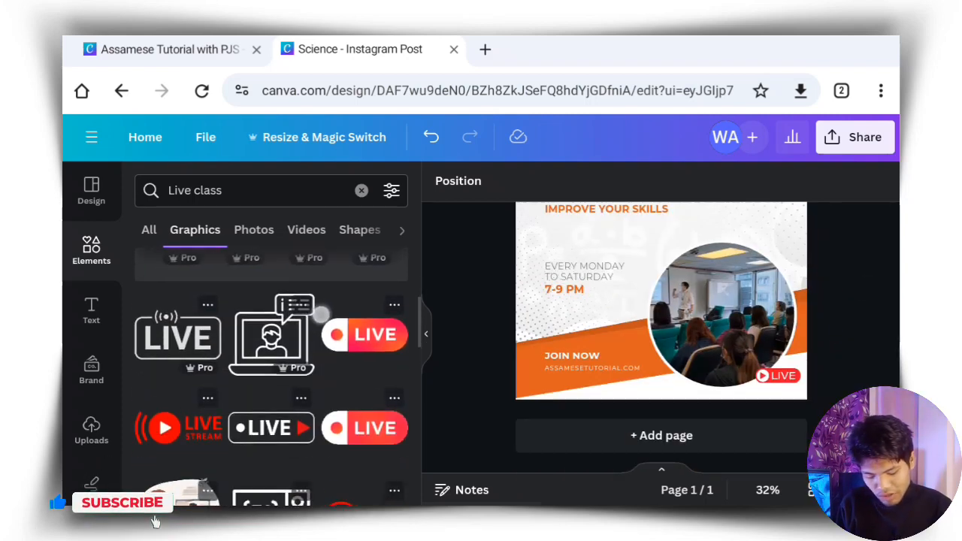
pyautogui.scroll(-4, 270, 376)
pyautogui.scroll(5, 271, 376)
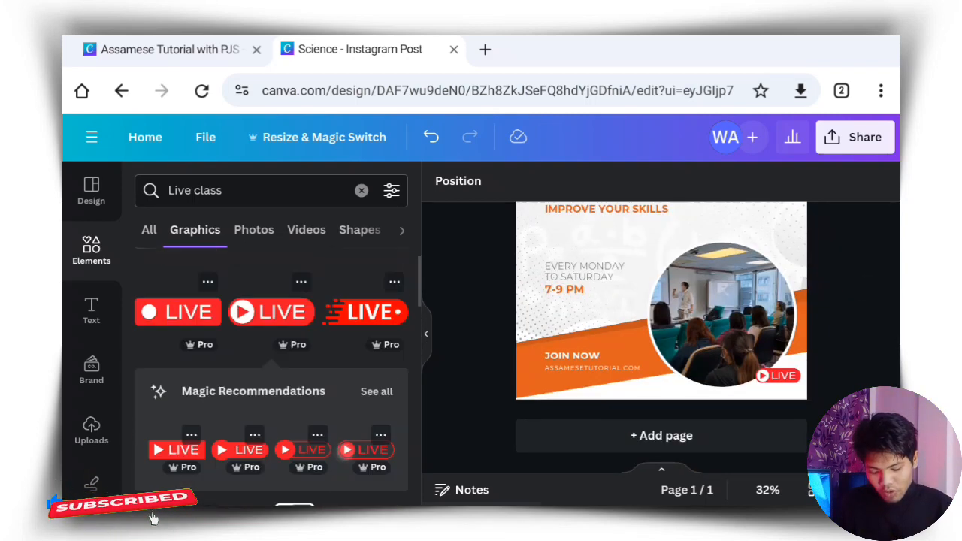
pyautogui.scroll(2, 345, 451)
pyautogui.scroll(3, 825, 337)
pyautogui.scroll(-3, 870, 262)
pyautogui.scroll(3, 870, 263)
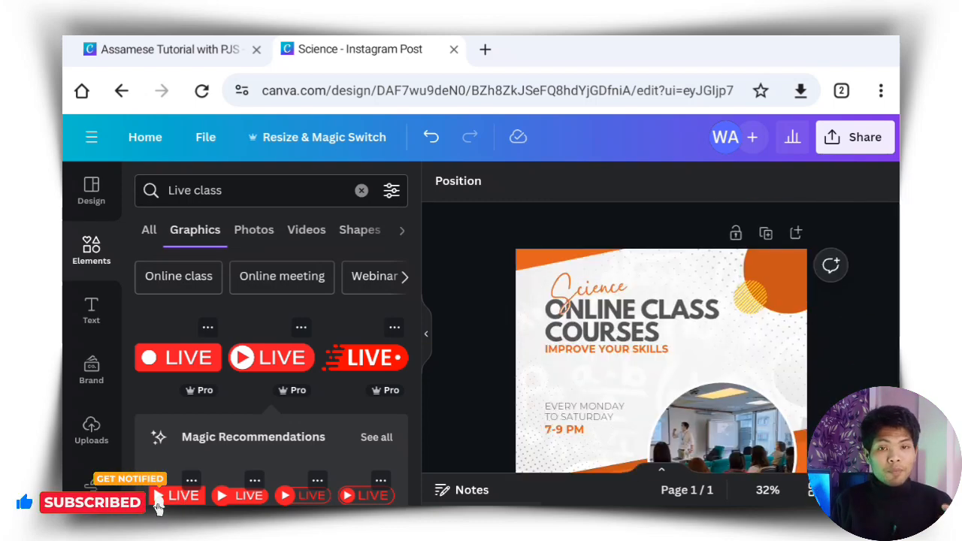
pyautogui.scroll(-3, 864, 264)
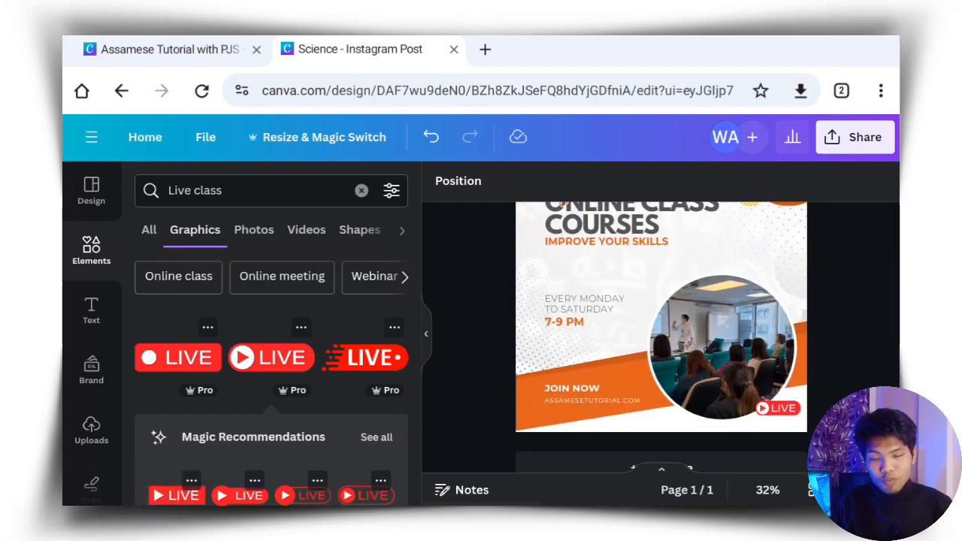
pyautogui.scroll(3, 842, 273)
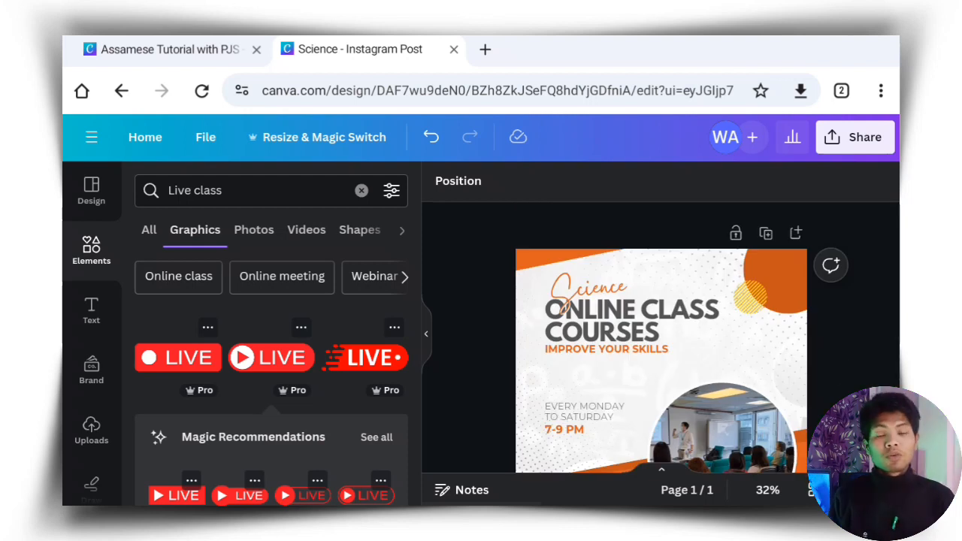
pyautogui.scroll(-1, 846, 330)
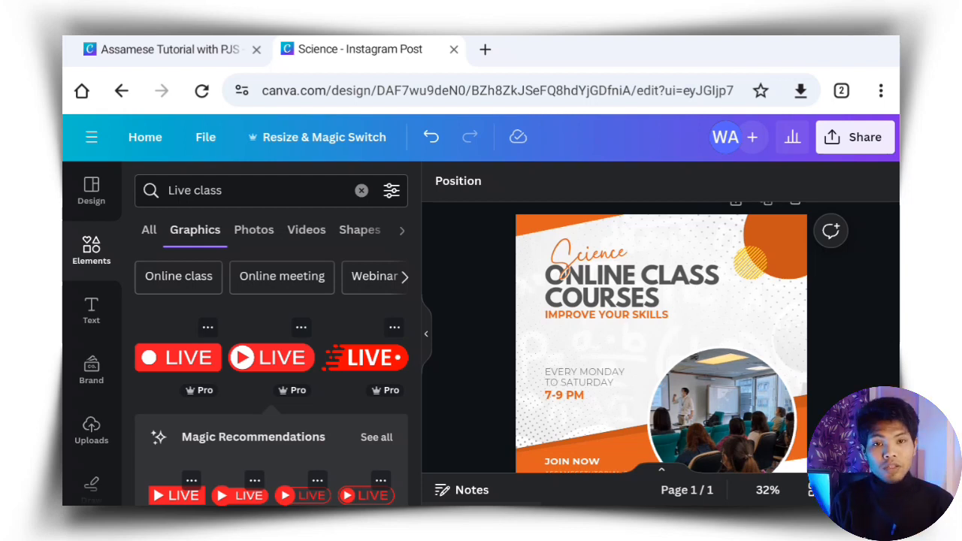
pyautogui.scroll(-2, 662, 331)
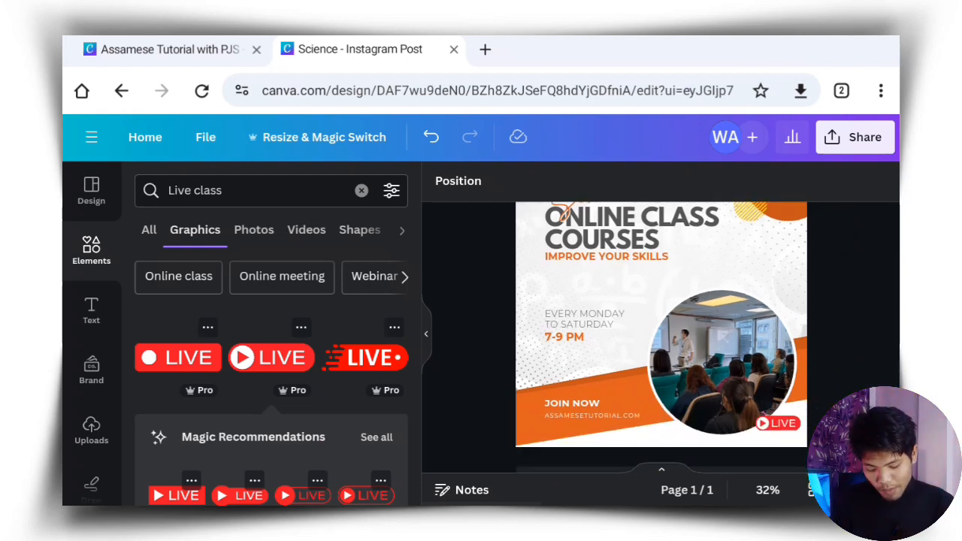
pyautogui.scroll(3, 849, 351)
pyautogui.scroll(-4, 850, 349)
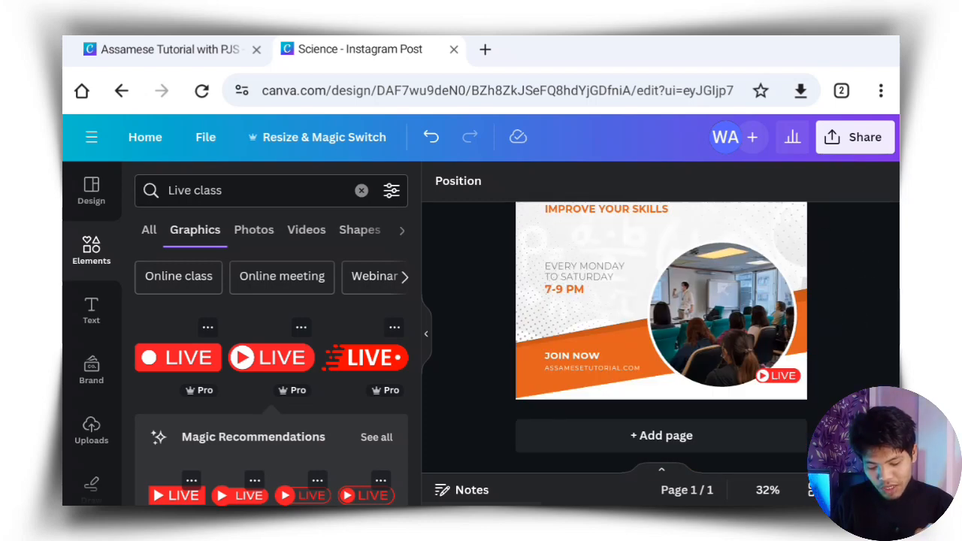
pyautogui.scroll(4, 835, 309)
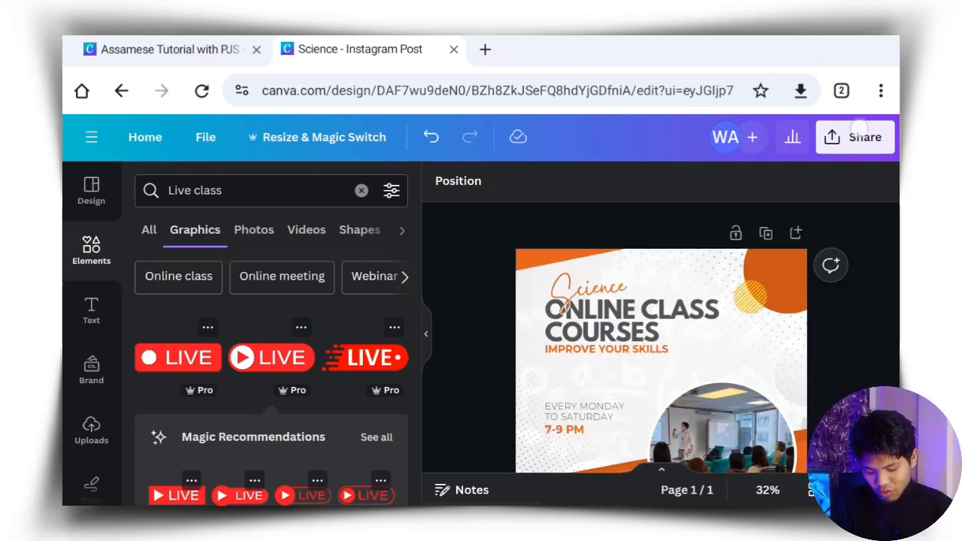
# Download the science post as a PNG at size 1 (1,080 × 1,080 px).
pyautogui.click(865, 136)
pyautogui.scroll(-2, 741, 306)
pyautogui.scroll(-2, 741, 306)
pyautogui.click(652, 343)
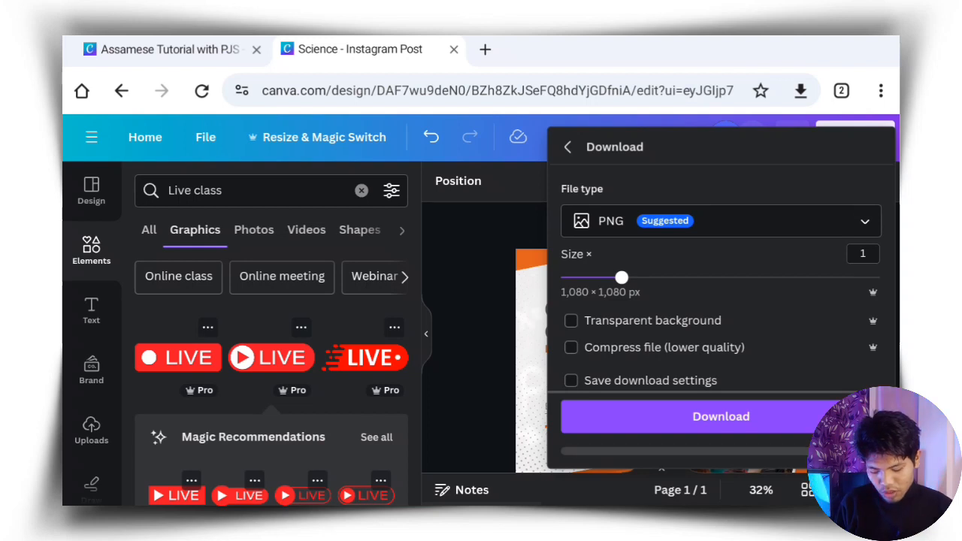
pyautogui.click(733, 385)
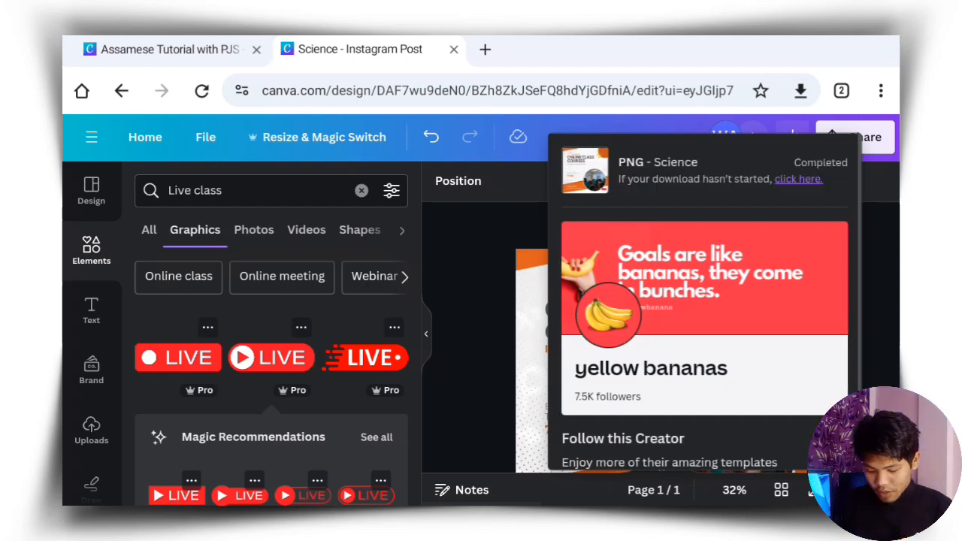
# Preview the science post in full screen, examine the schedule text and round classroom photo up close, and return to the editor.
pyautogui.click(815, 491)
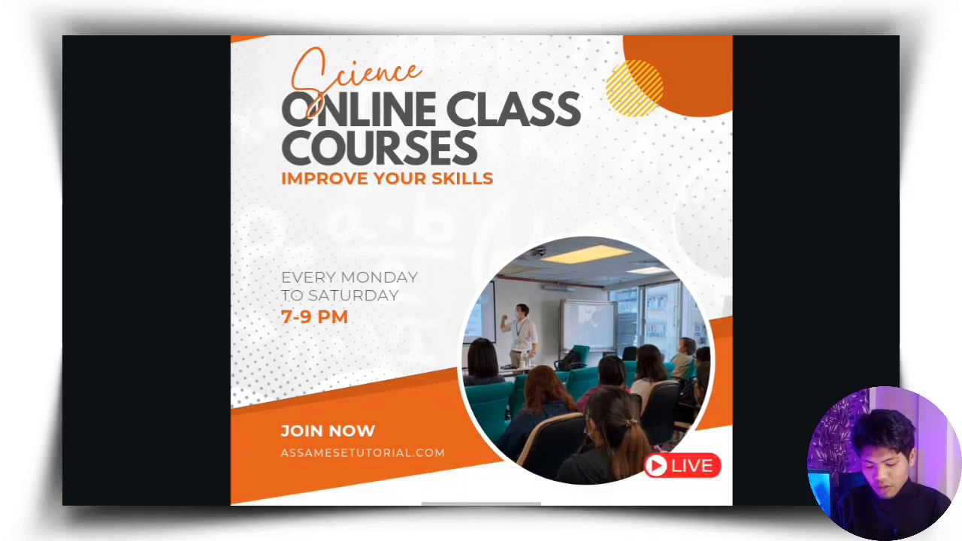
pyautogui.scroll(5, 513, 291)
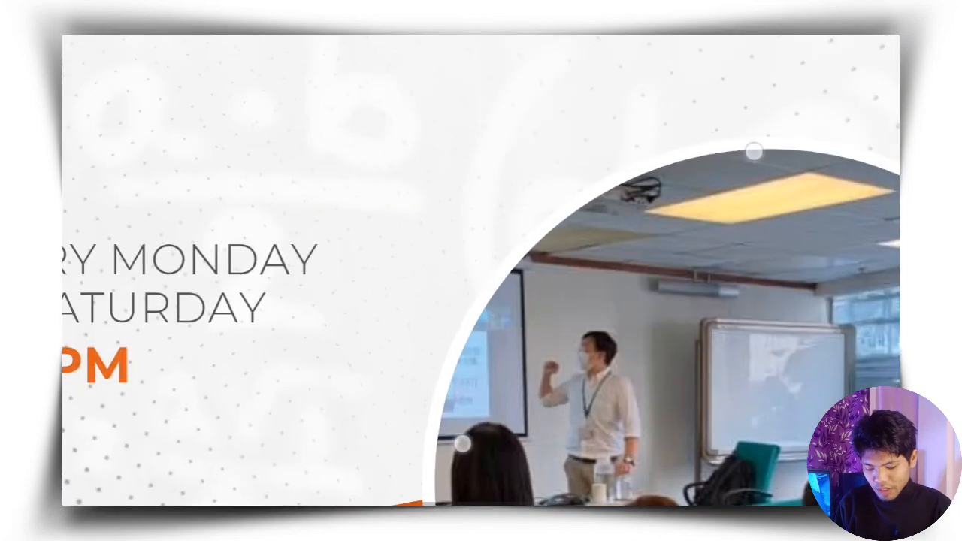
pyautogui.scroll(-5, 534, 281)
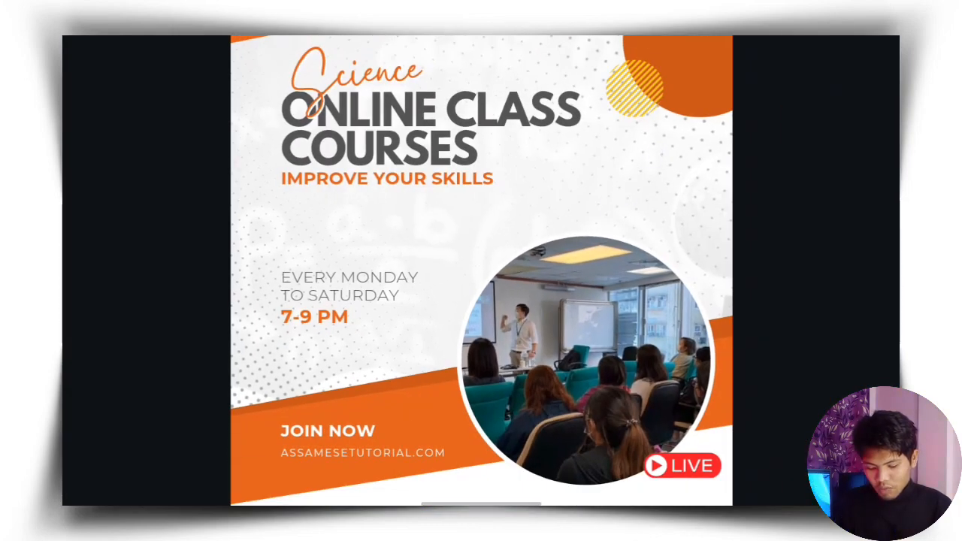
pyautogui.scroll(5, 545, 286)
pyautogui.scroll(-5, 546, 286)
pyautogui.scroll(5, 595, 261)
pyautogui.scroll(-5, 595, 261)
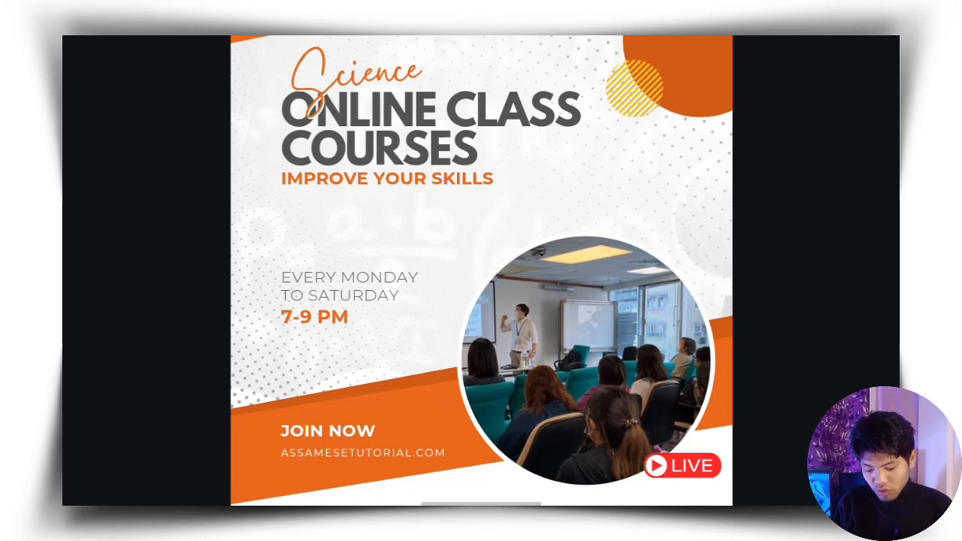
pyautogui.click(490, 259)
pyautogui.press('Escape')
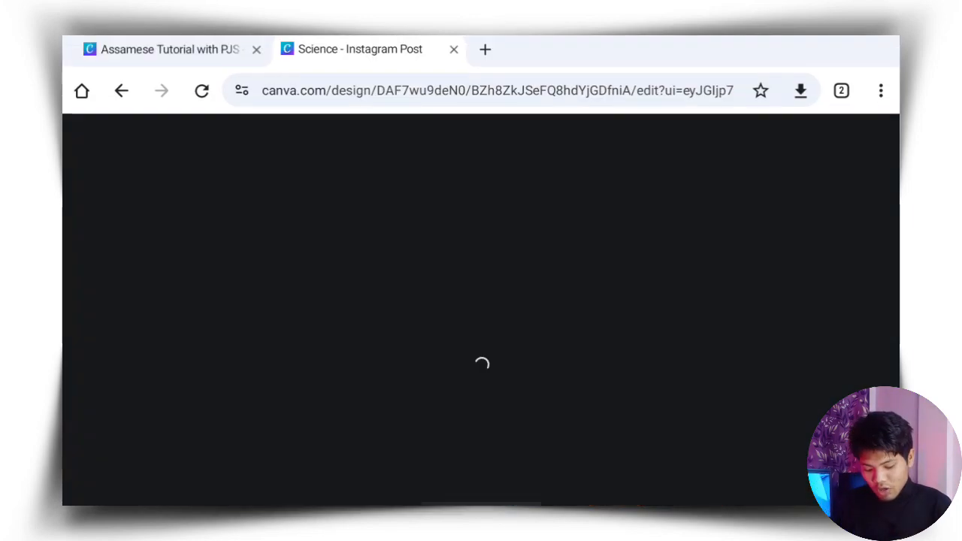
# Look through the post and the Live class graphics once more, and open the uploaded images.
pyautogui.scroll(-4, 464, 283)
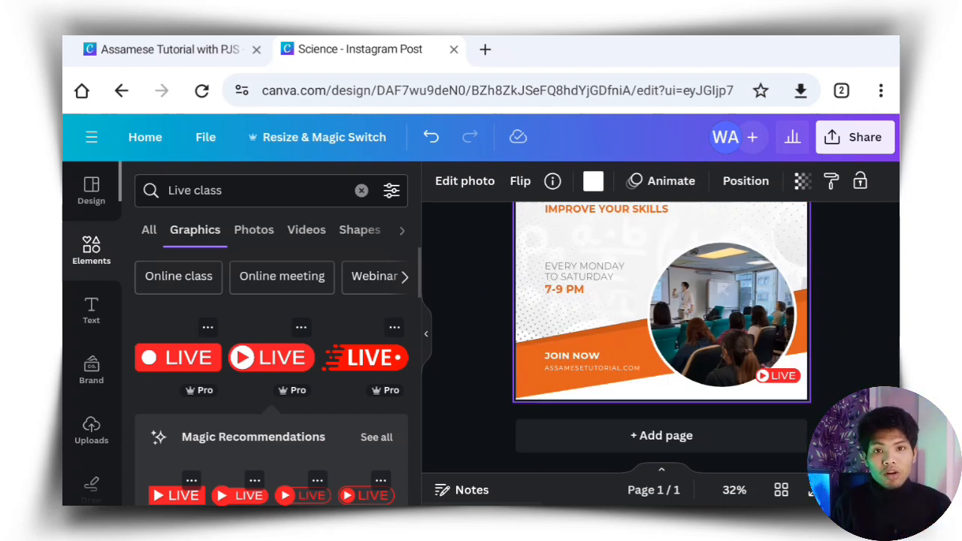
pyautogui.scroll(4, 662, 338)
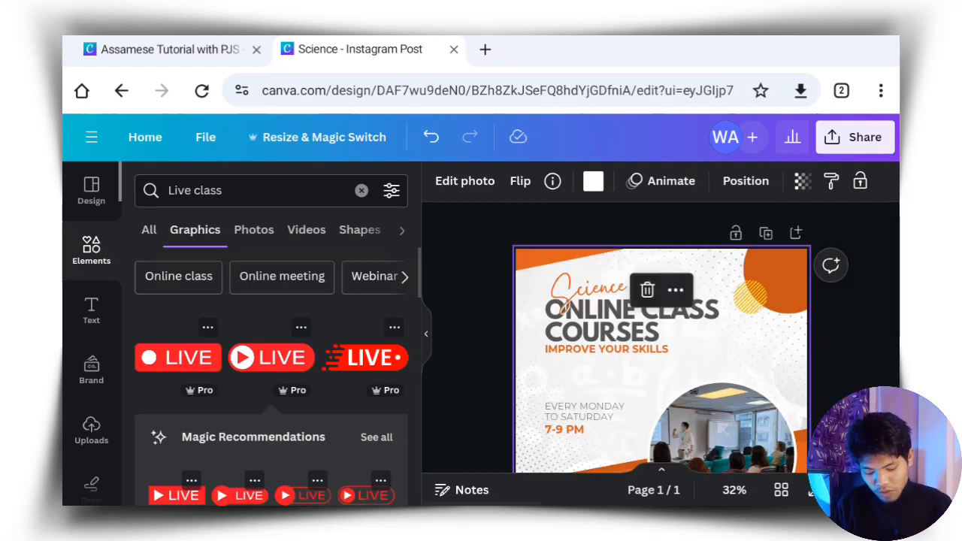
pyautogui.scroll(2, 477, 260)
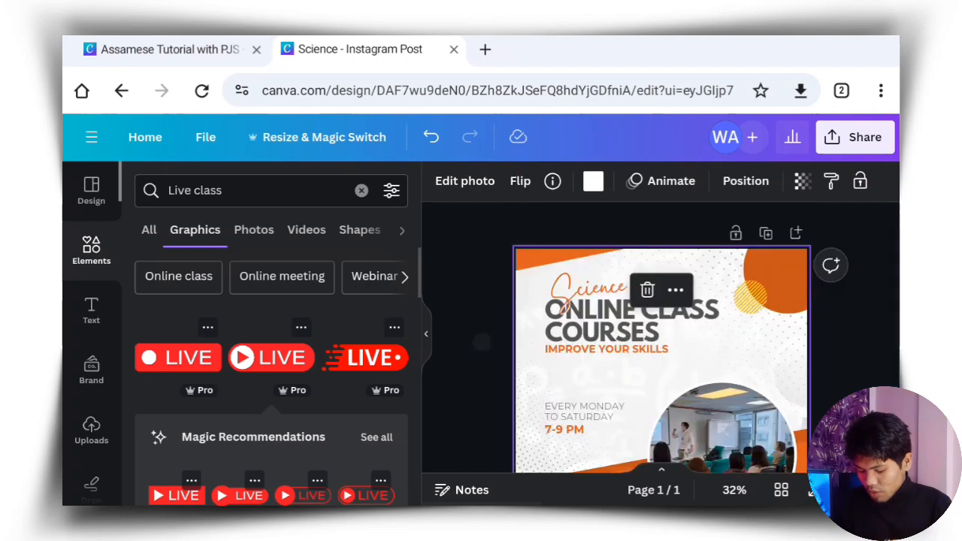
pyautogui.scroll(-2, 865, 263)
pyautogui.scroll(-2, 297, 316)
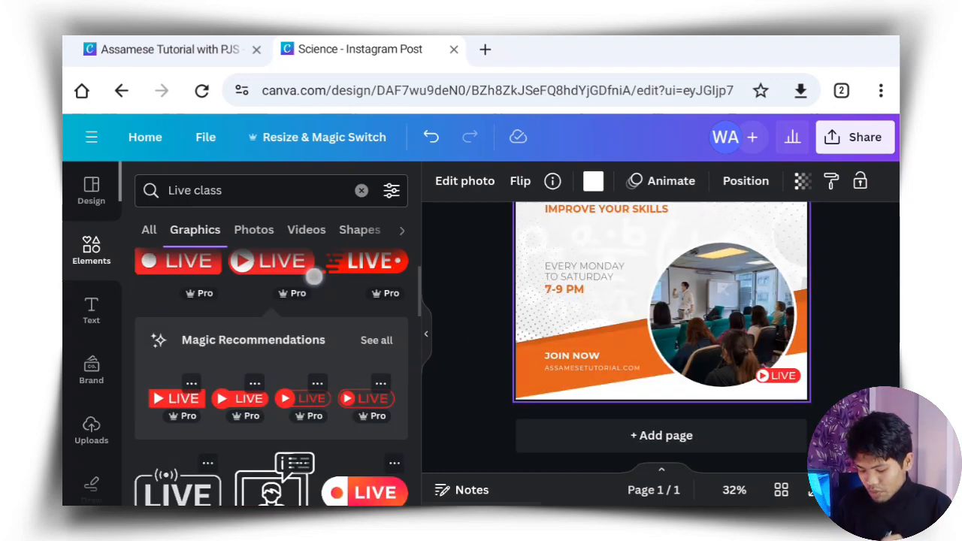
pyautogui.scroll(2, 327, 391)
pyautogui.scroll(-5, 326, 316)
pyautogui.scroll(8, 300, 340)
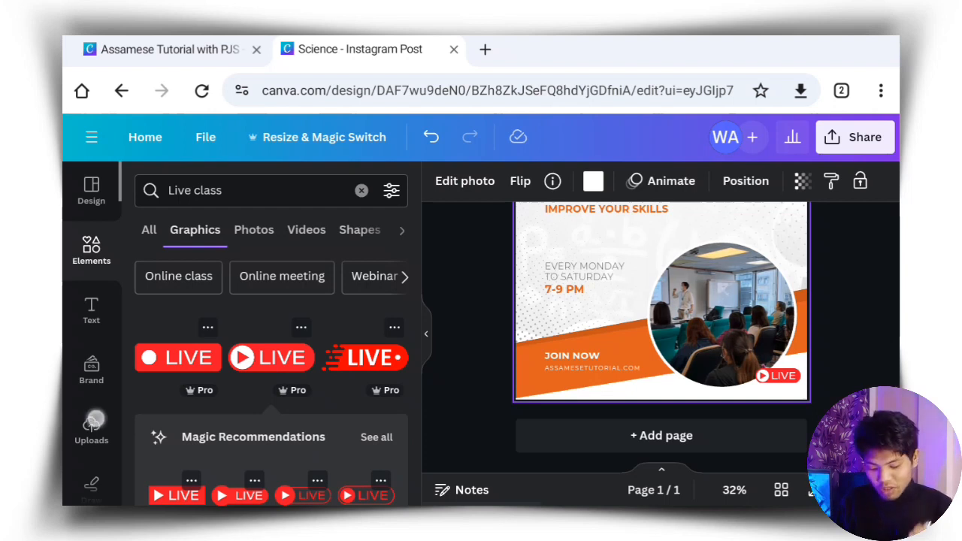
pyautogui.scroll(-2, 90, 331)
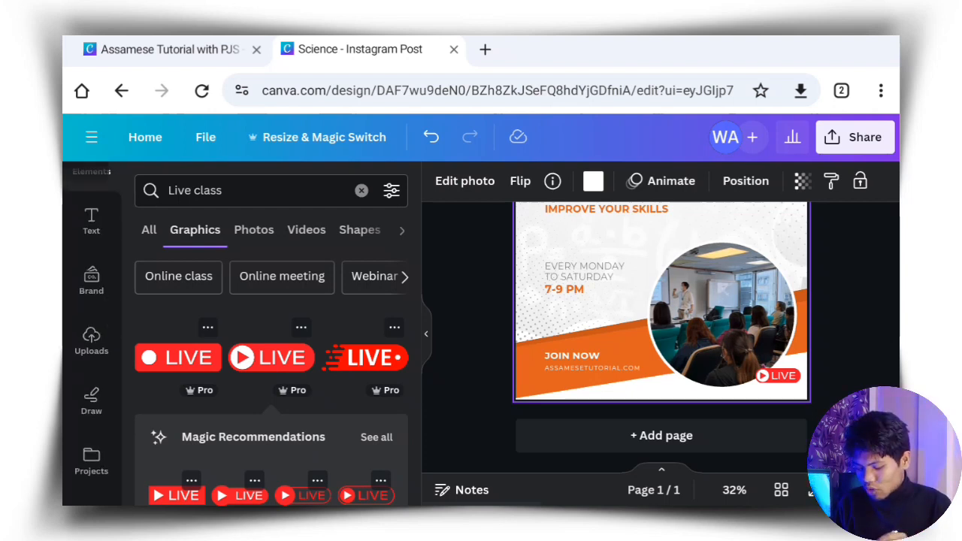
pyautogui.click(91, 342)
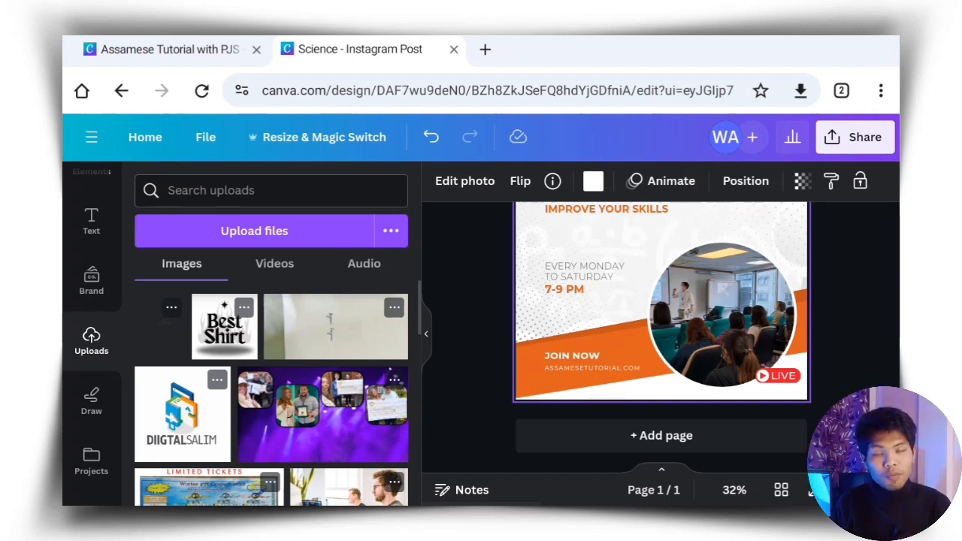
# Look over the whole post layout at a smaller size and deselect its background.
pyautogui.scroll(2, 466, 305)
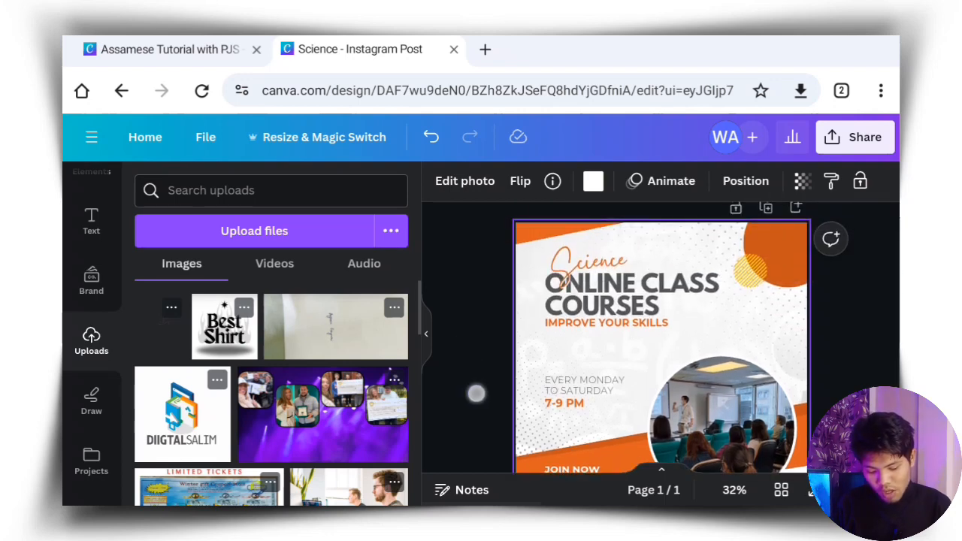
pyautogui.scroll(-1, 477, 393)
pyautogui.scroll(-3, 662, 324)
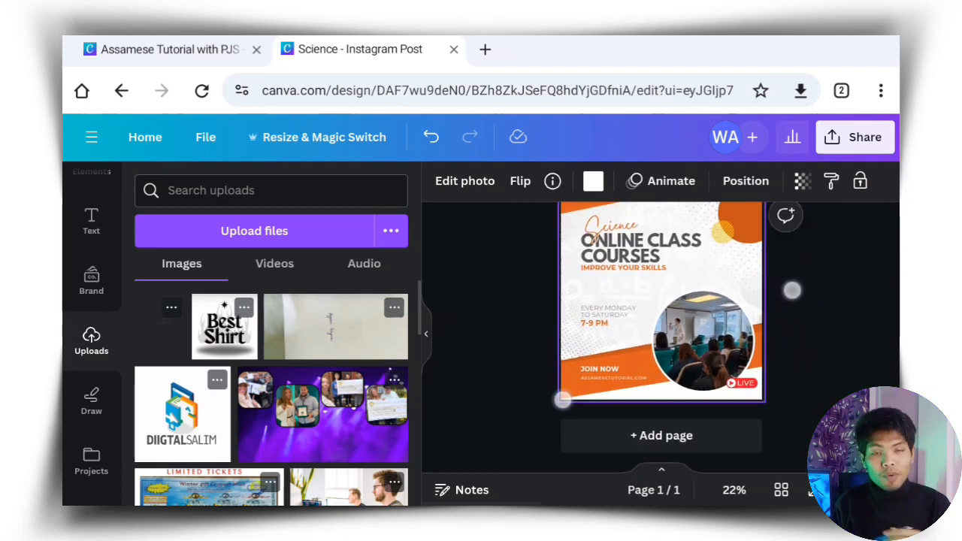
pyautogui.scroll(3, 661, 324)
pyautogui.scroll(2, 82, 247)
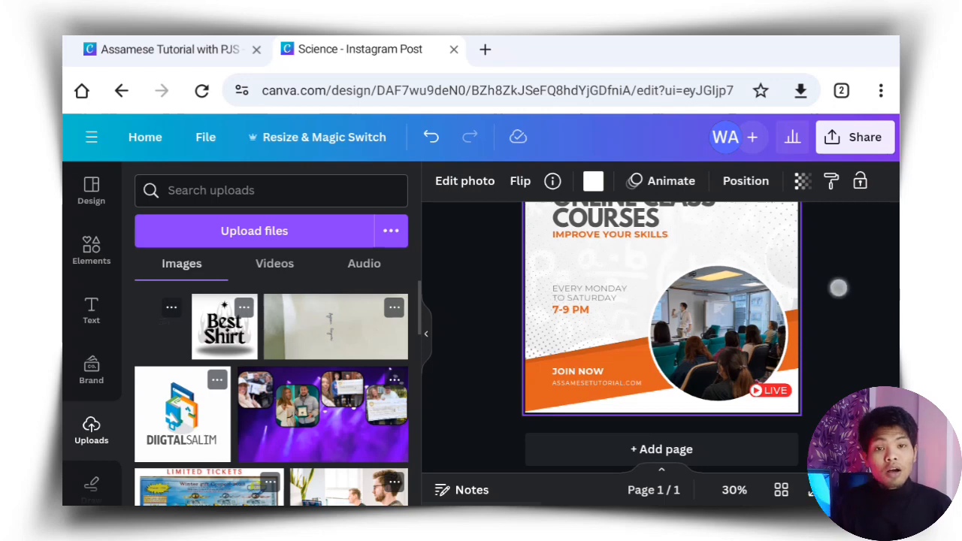
pyautogui.scroll(2, 835, 268)
pyautogui.scroll(-2, 514, 323)
pyautogui.scroll(2, 493, 314)
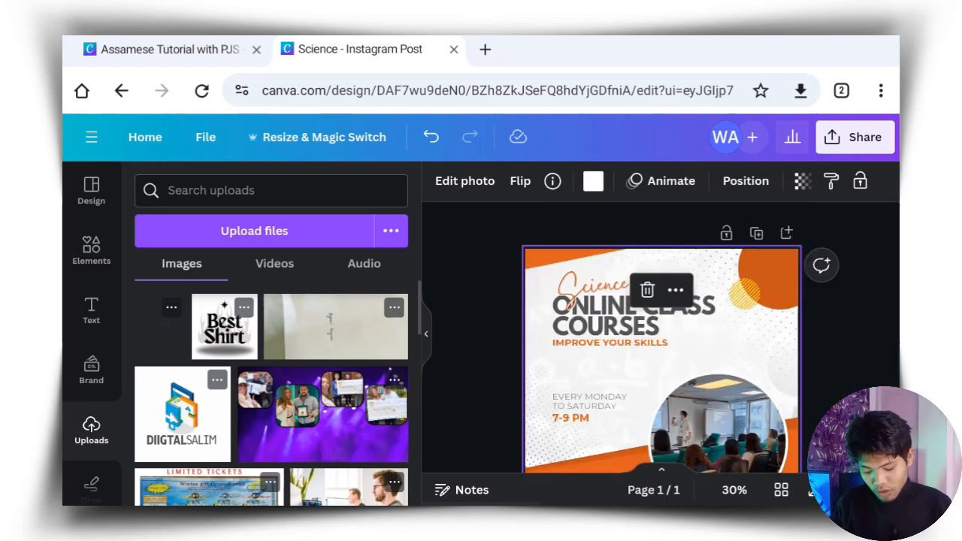
pyautogui.scroll(-2, 855, 273)
pyautogui.scroll(2, 856, 351)
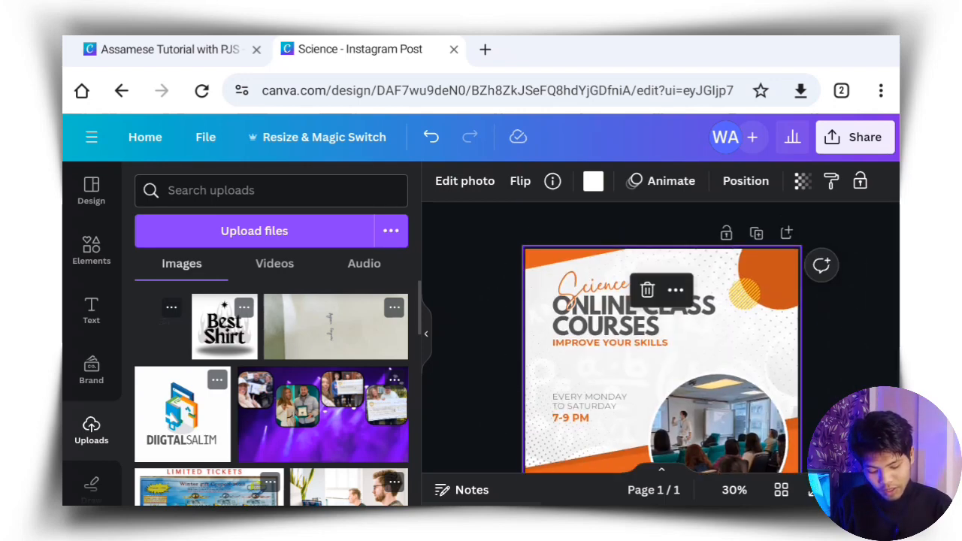
pyautogui.click(493, 312)
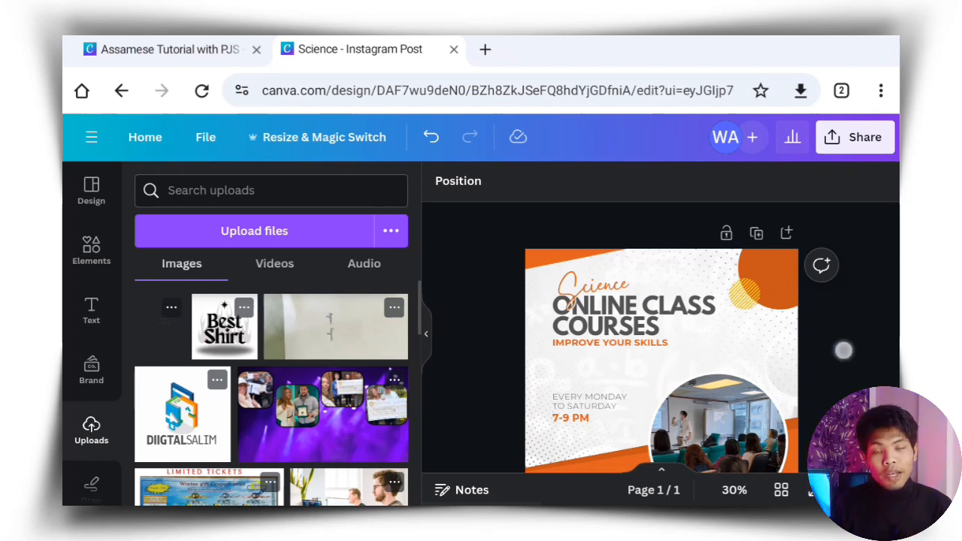
# Examine the dotted background above the round photo up close, and view the entire post at 25%.
pyautogui.scroll(-2, 847, 355)
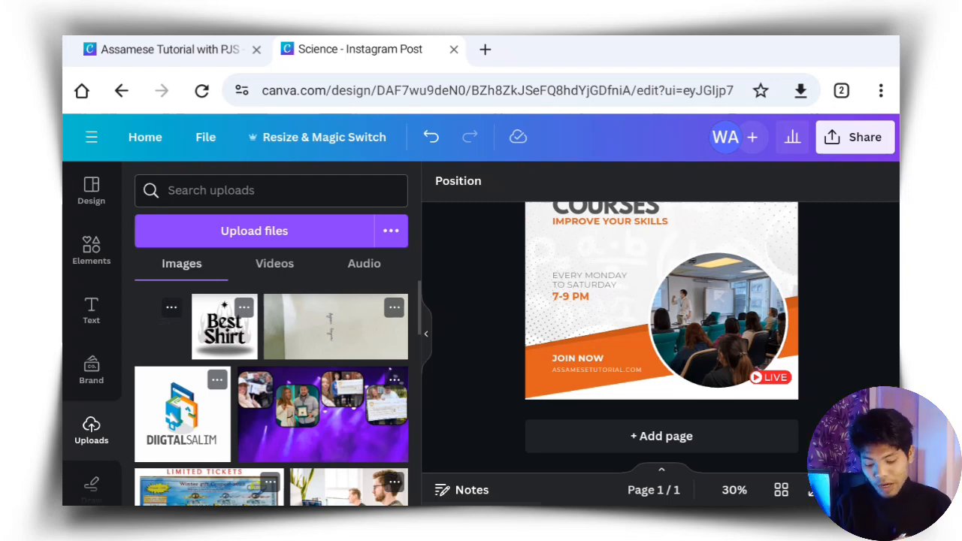
pyautogui.scroll(2, 840, 361)
pyautogui.scroll(-2, 840, 361)
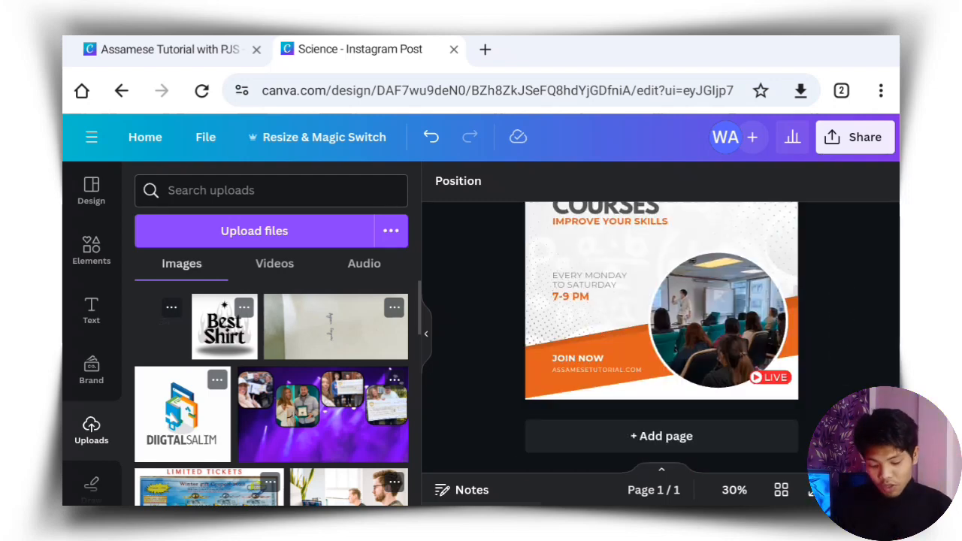
pyautogui.scroll(3, 662, 338)
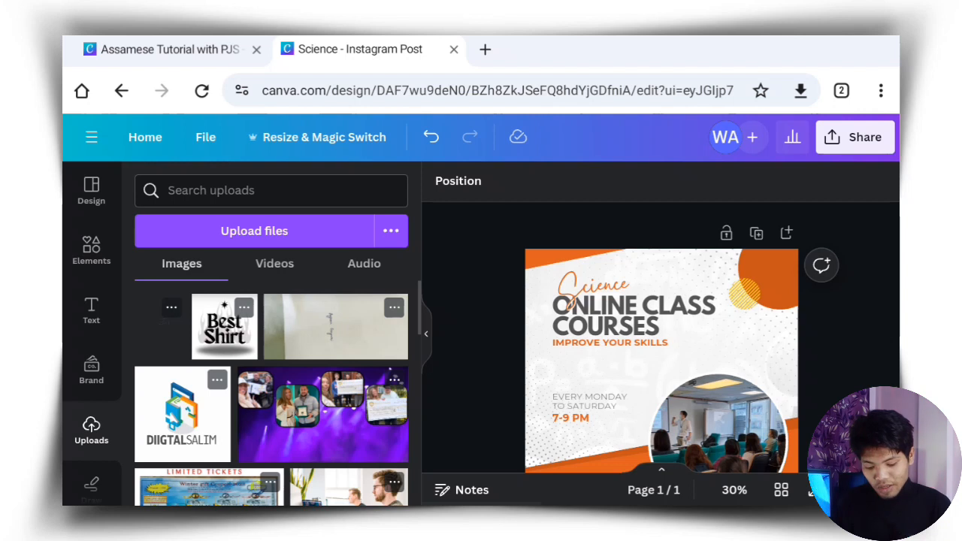
pyautogui.scroll(-1, 662, 346)
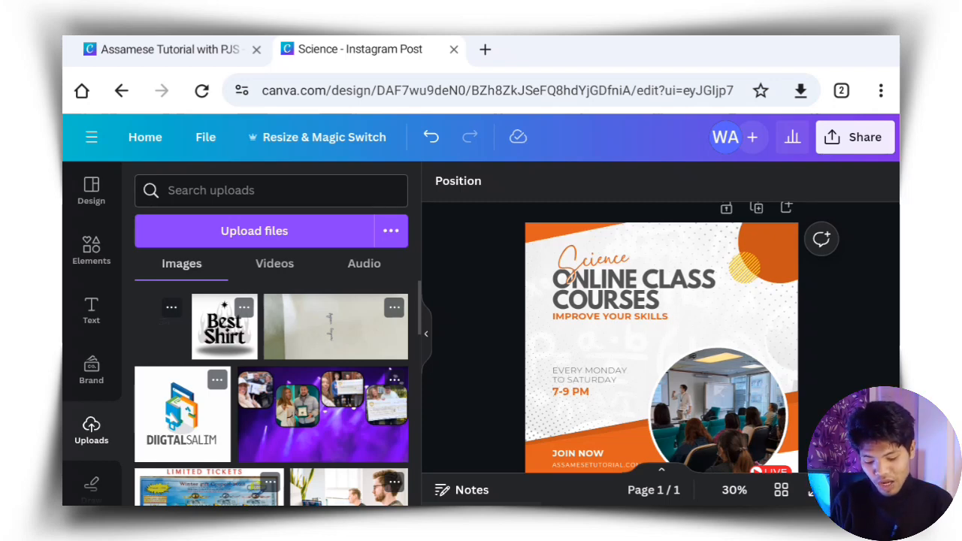
pyautogui.keyDown('ctrl'); pyautogui.scroll(5, 855, 338); pyautogui.keyUp('ctrl')
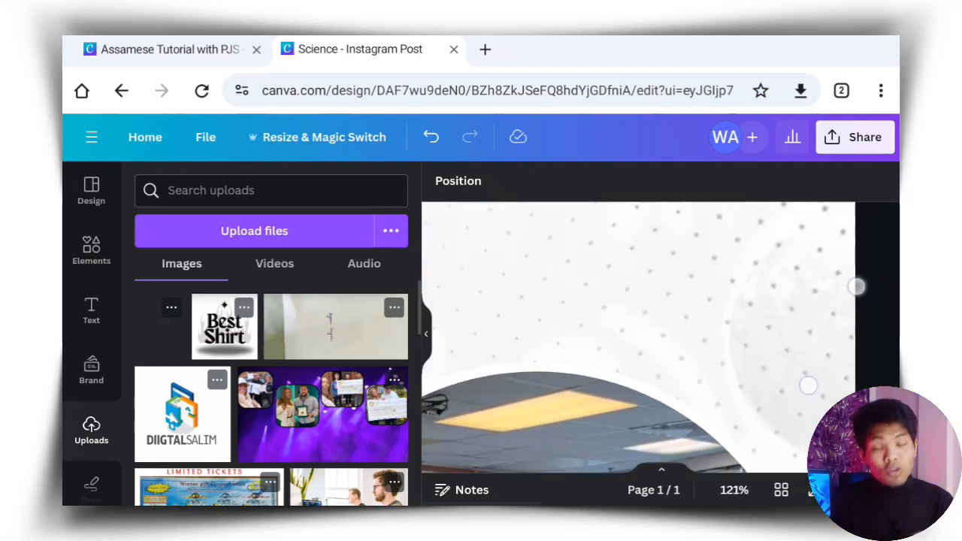
pyautogui.keyDown('ctrl'); pyautogui.scroll(-4, 819, 361); pyautogui.keyUp('ctrl')
pyautogui.keyDown('ctrl'); pyautogui.scroll(-3, 647, 337); pyautogui.keyUp('ctrl')
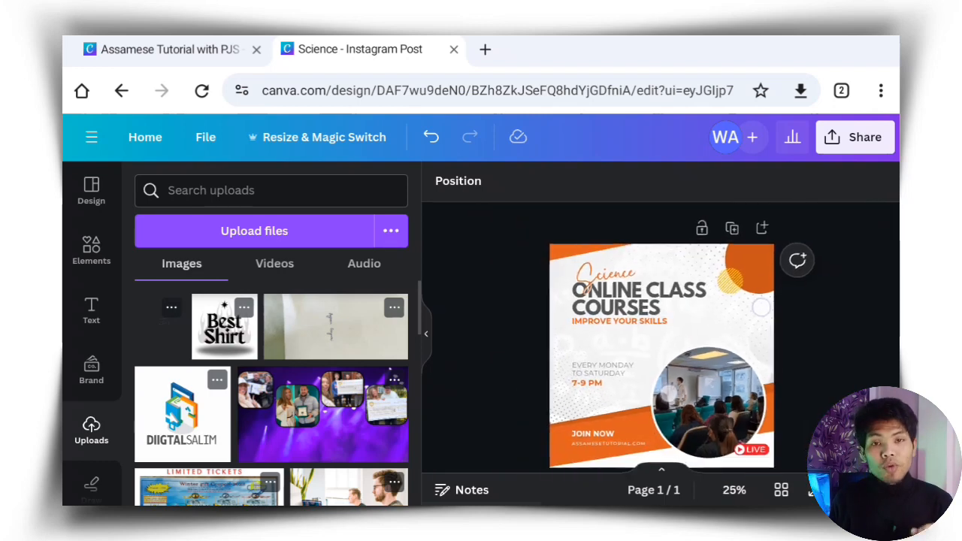
pyautogui.scroll(-1, 843, 316)
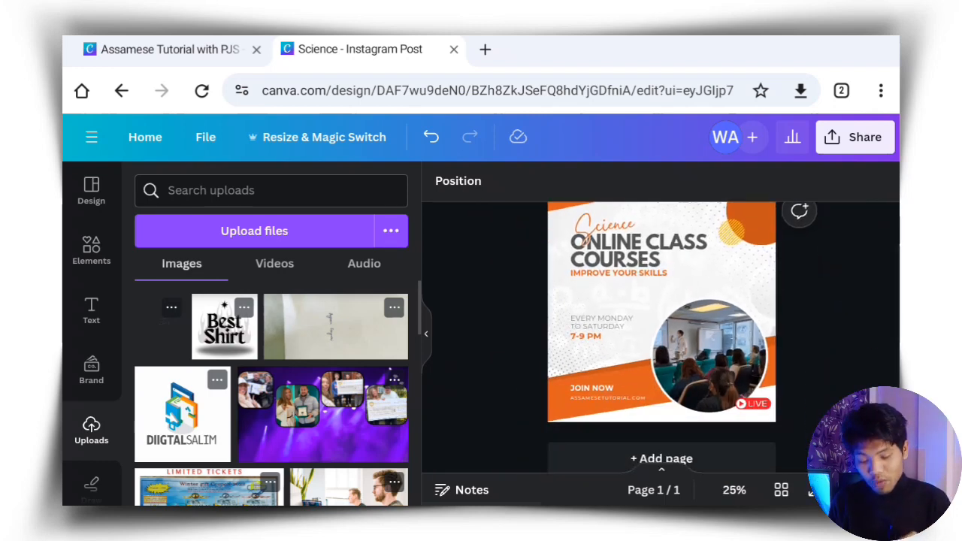
pyautogui.scroll(1, 510, 334)
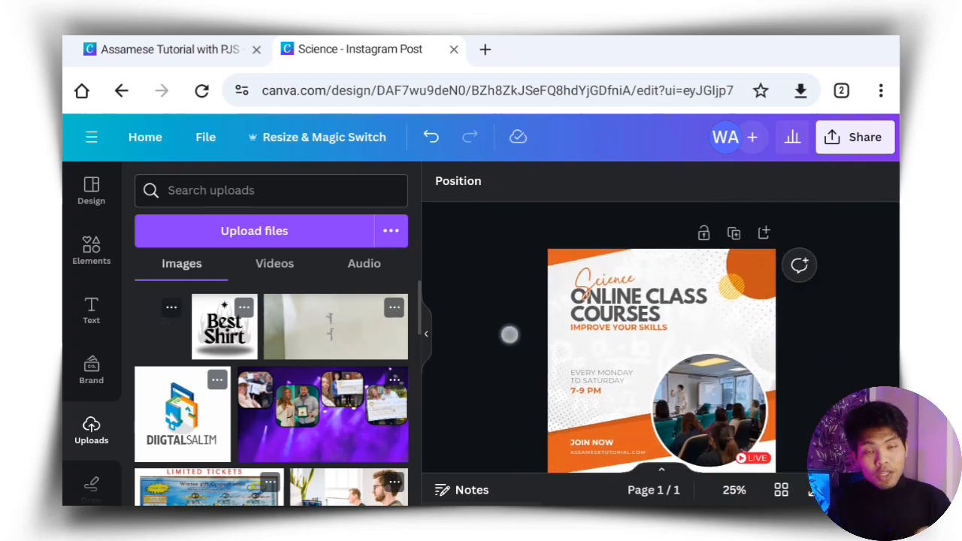
pyautogui.scroll(-1, 830, 316)
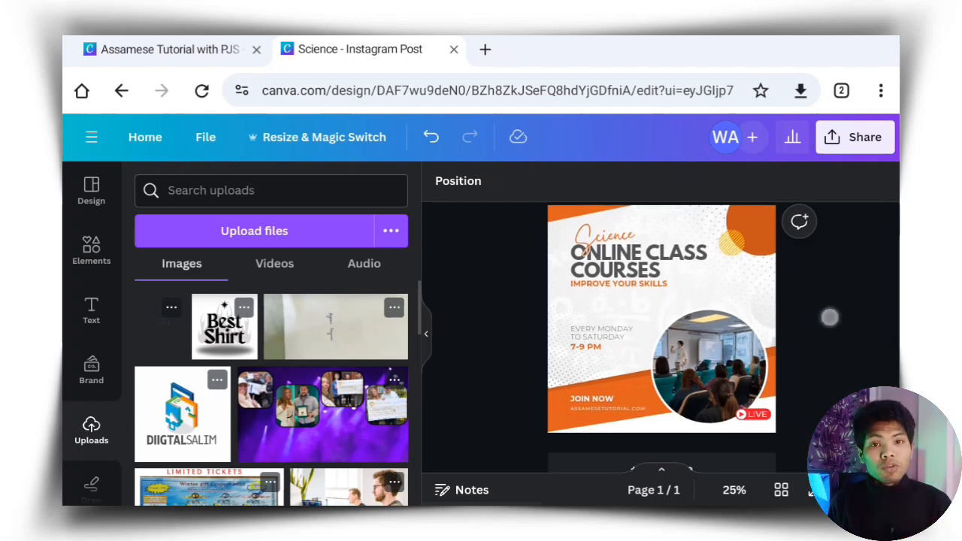